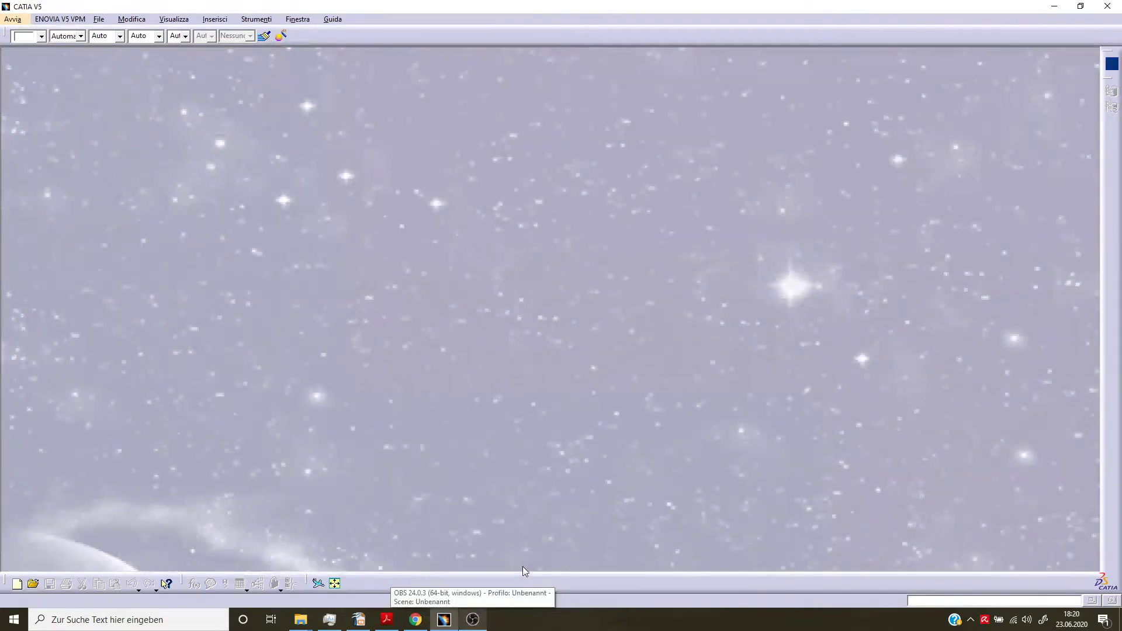
Start a new Part Design part and name it 'Piatto base'
{"action": "left_click", "coordinate": [13, 19]}
{"action": "mouse_move", "coordinate": [46, 47]}
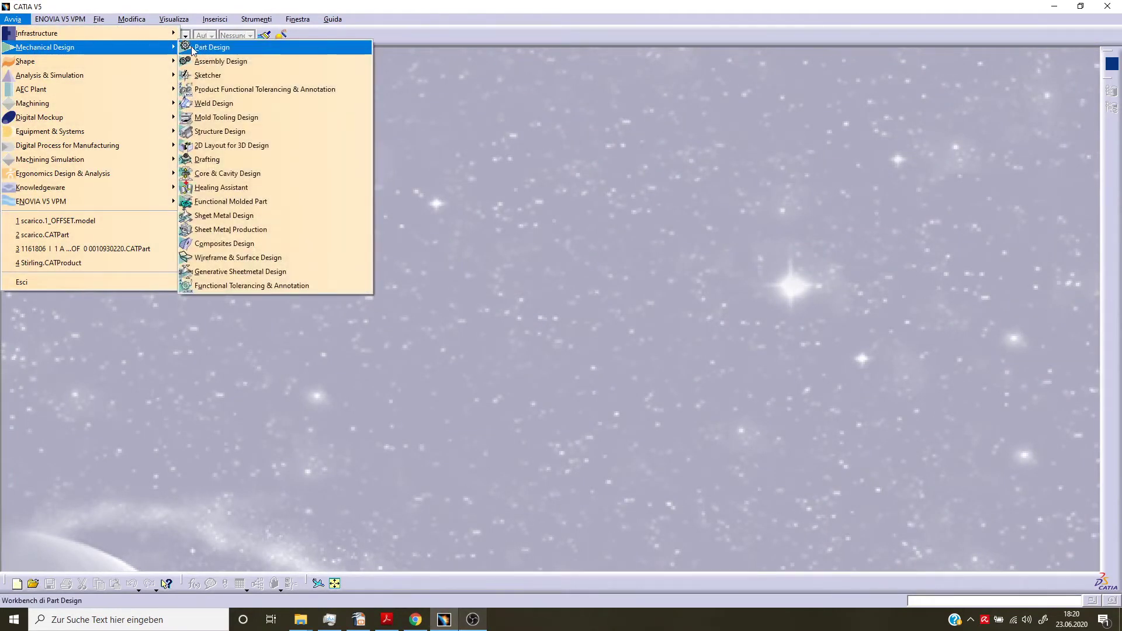
{"action": "left_click", "coordinate": [211, 47]}
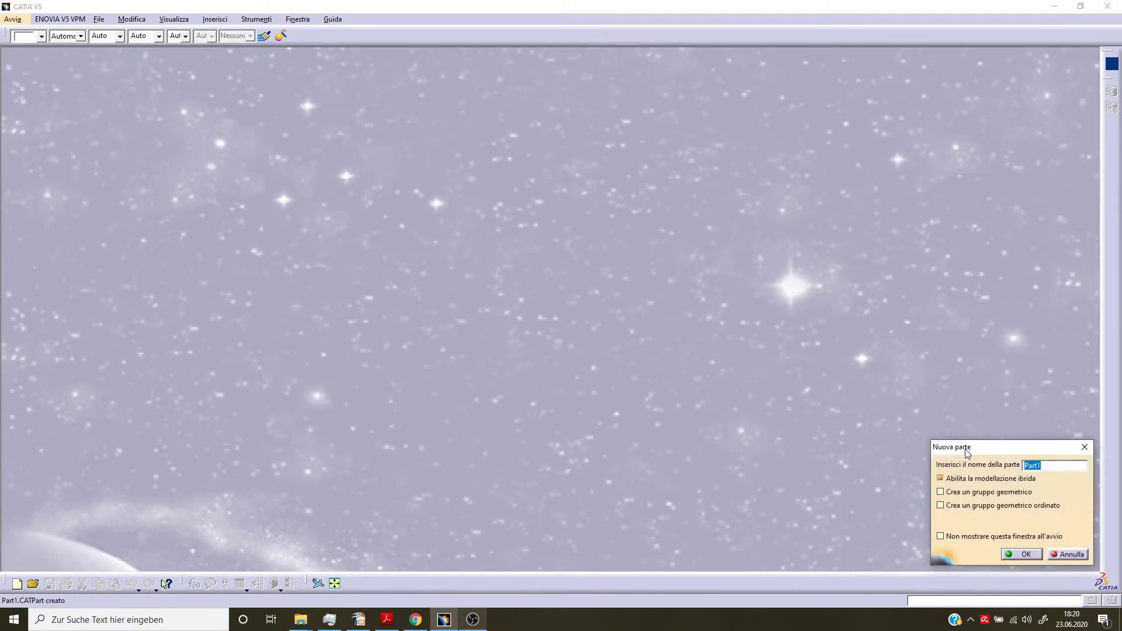
{"action": "type", "text": "P"}
Confirm the part, then sketch a centred rectangle about the origin on the xy plane
{"action": "left_click", "coordinate": [1034, 553]}
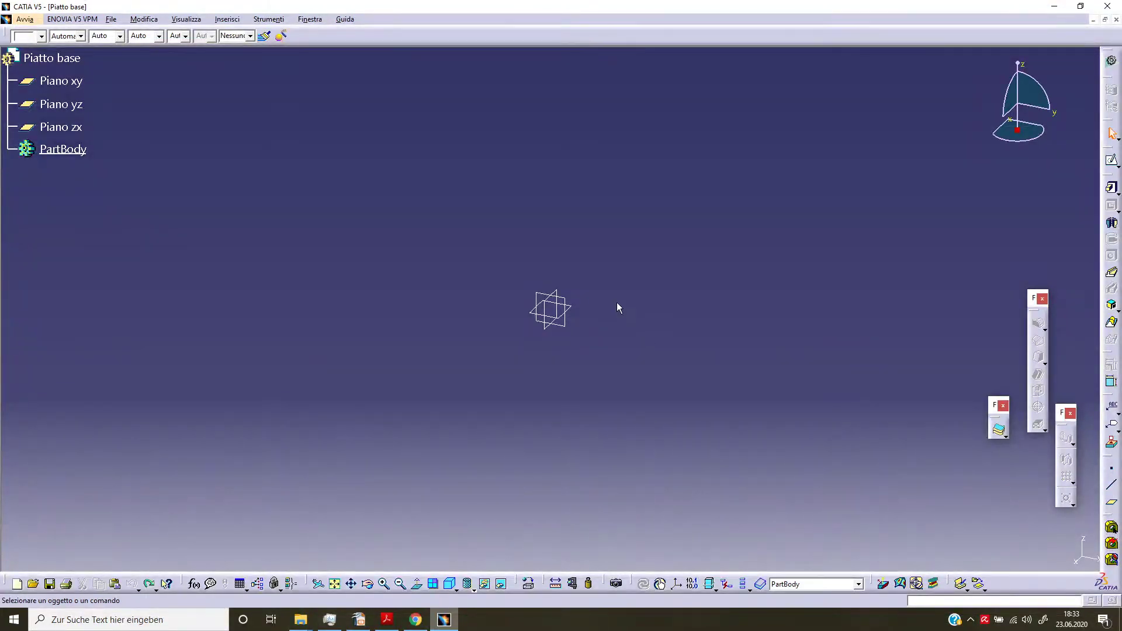
{"action": "left_click", "coordinate": [569, 309]}
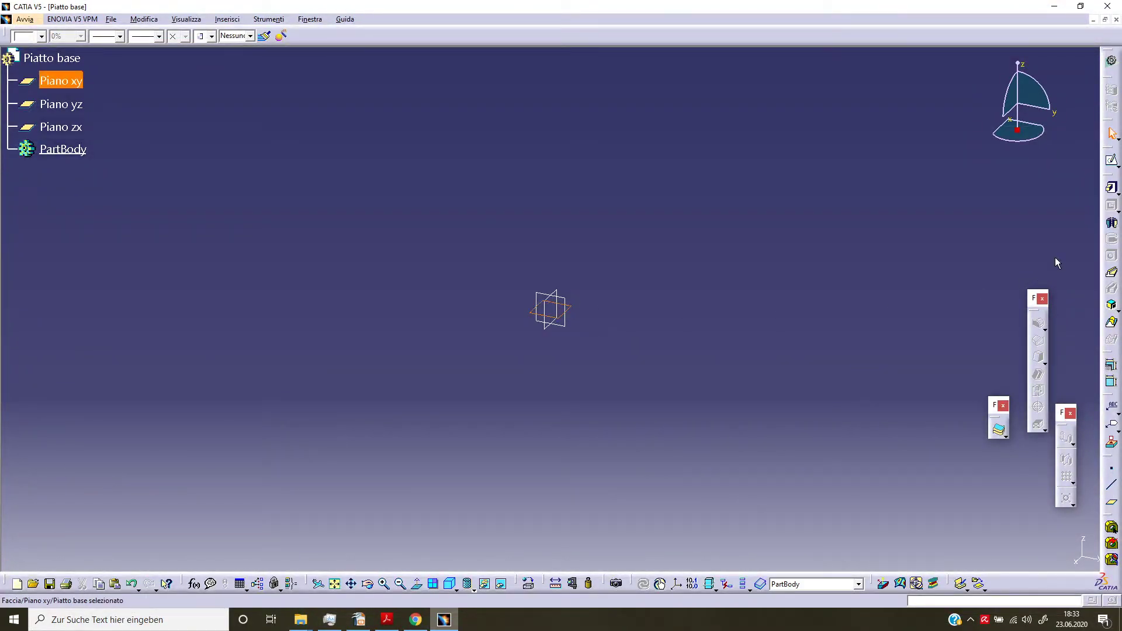
{"action": "left_click", "coordinate": [1112, 159]}
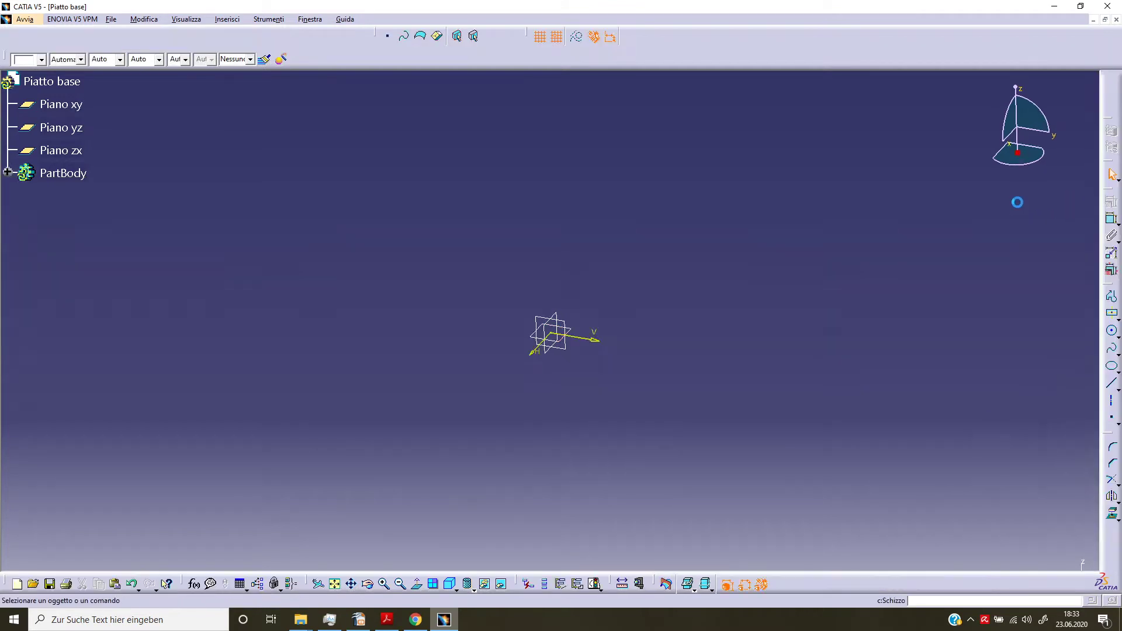
{"action": "left_click", "coordinate": [1112, 313]}
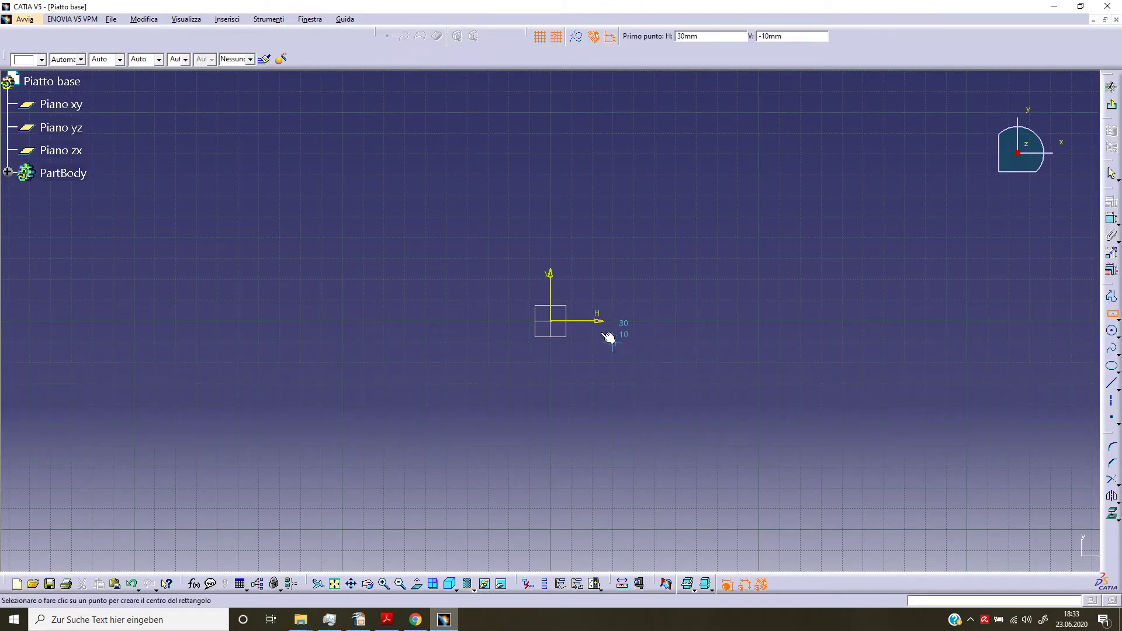
{"action": "left_click", "coordinate": [564, 321]}
{"action": "left_click", "coordinate": [718, 236]}
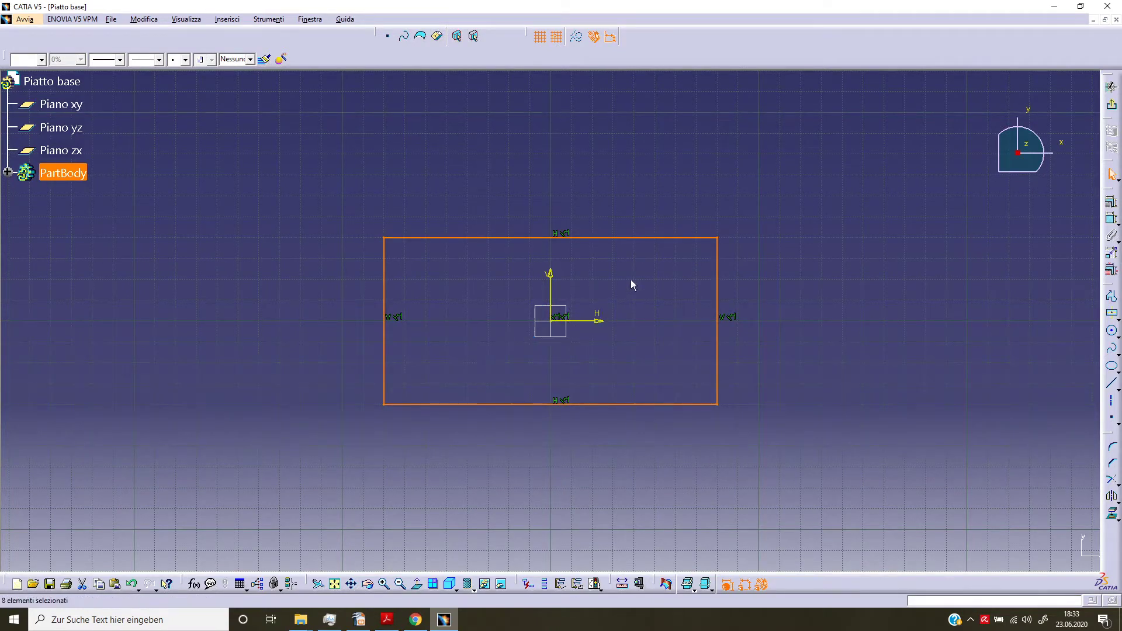
Dimension the rectangle's height between top and bottom edges to 60
{"action": "left_click", "coordinate": [892, 245]}
{"action": "left_click", "coordinate": [1112, 218]}
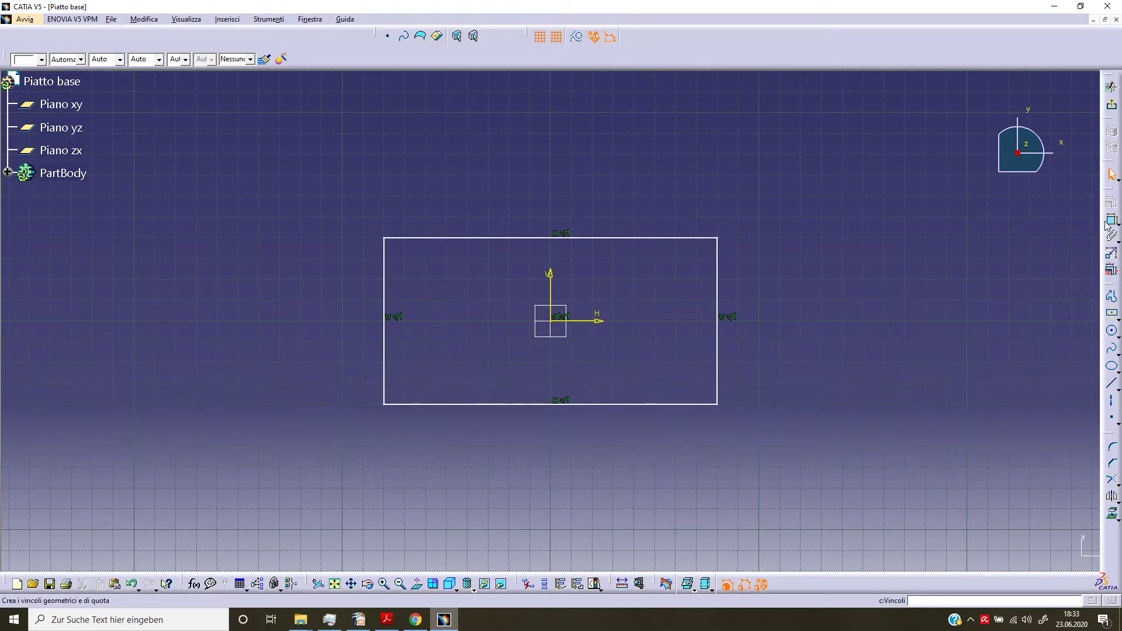
{"action": "left_click", "coordinate": [695, 237]}
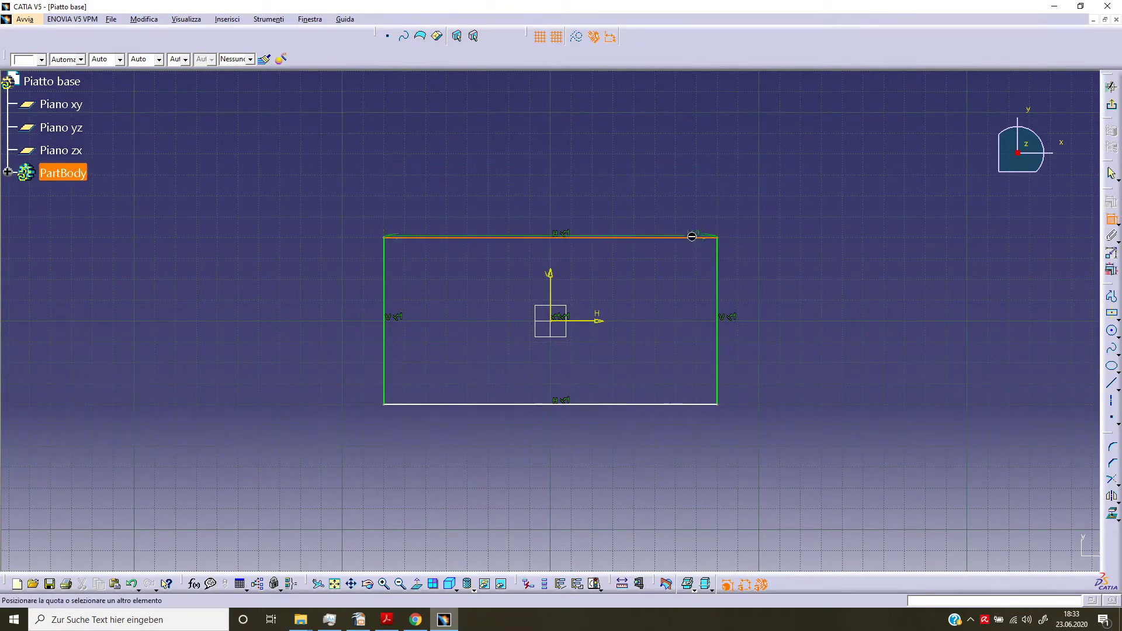
{"action": "left_click", "coordinate": [653, 404]}
{"action": "left_click", "coordinate": [792, 320]}
{"action": "double_click", "coordinate": [793, 319]}
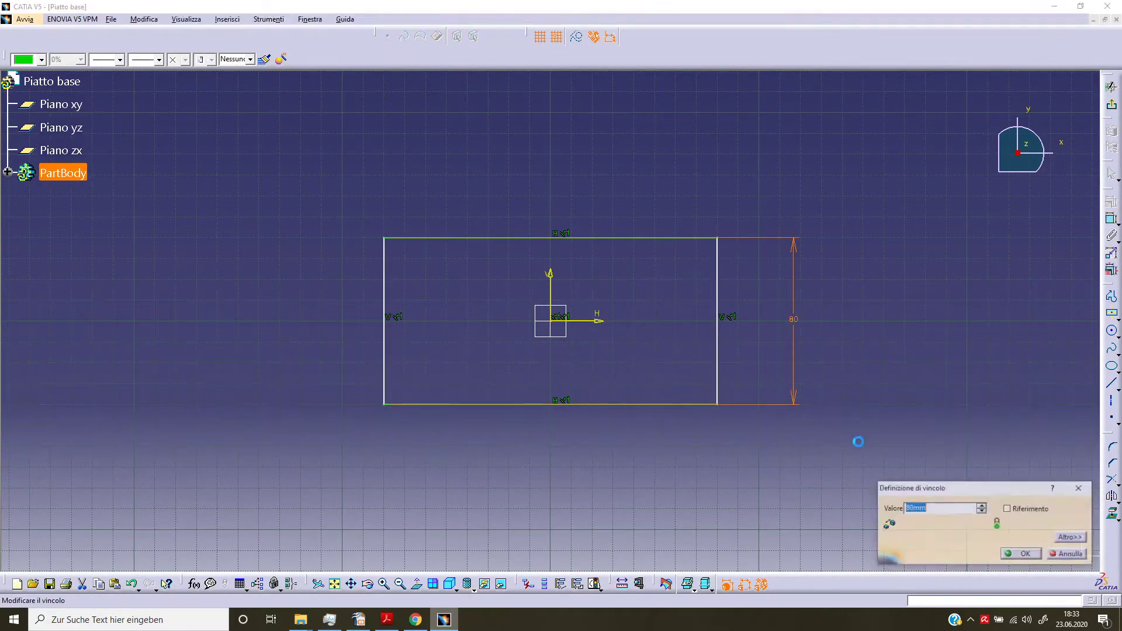
{"action": "type", "text": "60"}
{"action": "key", "text": "Return"}
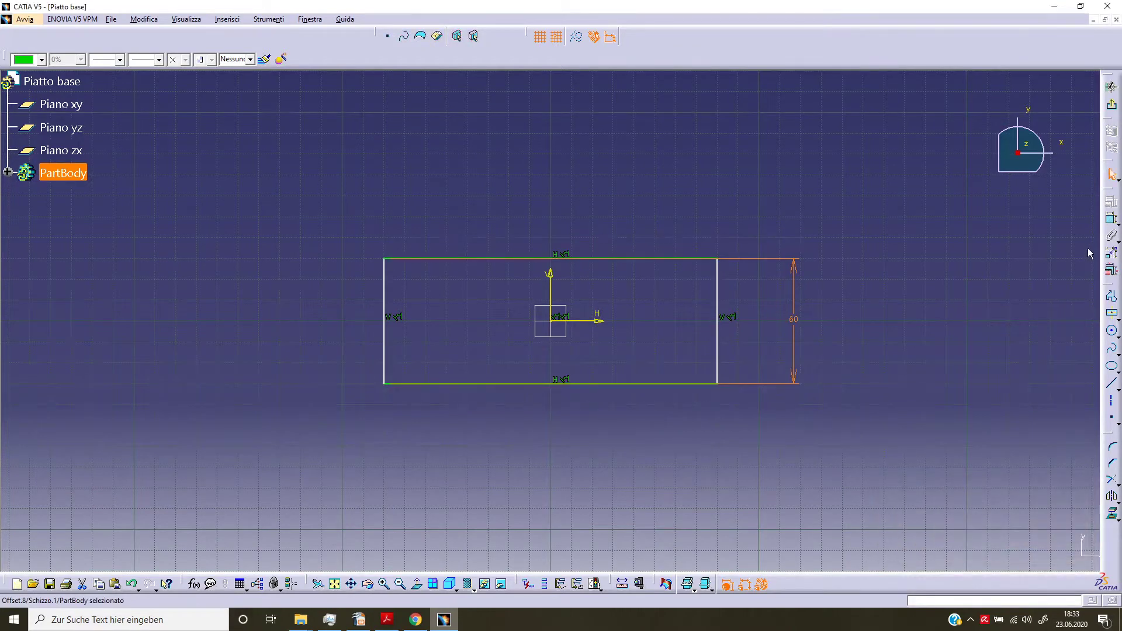
Dimension the rectangle's width between left and right edges to 120
{"action": "left_click", "coordinate": [1110, 219]}
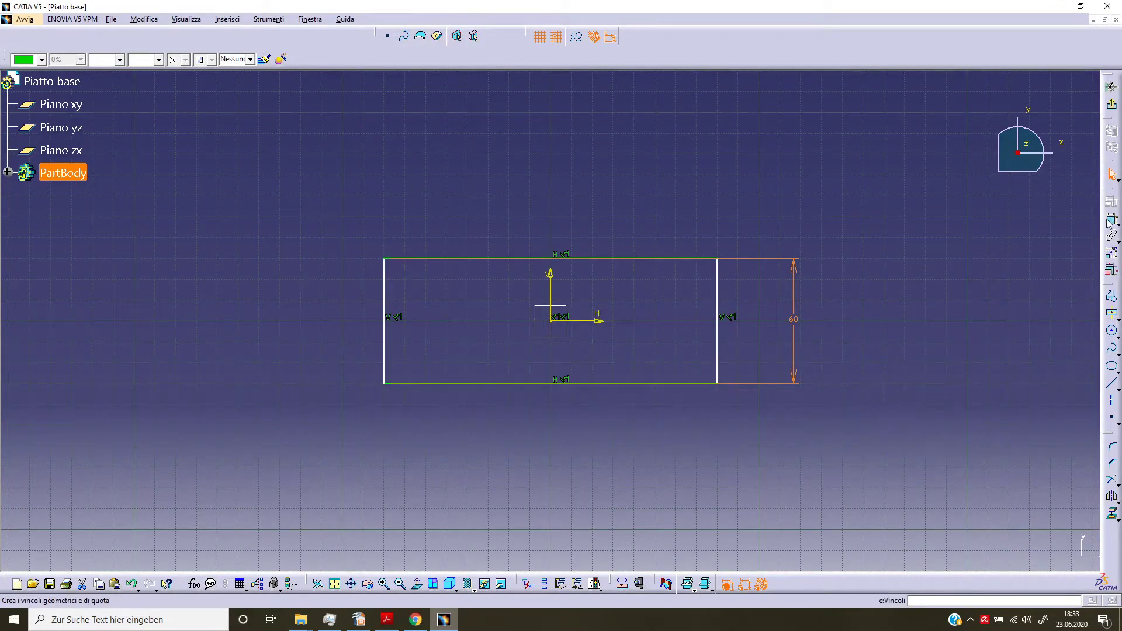
{"action": "left_click", "coordinate": [384, 349]}
{"action": "left_click", "coordinate": [718, 339]}
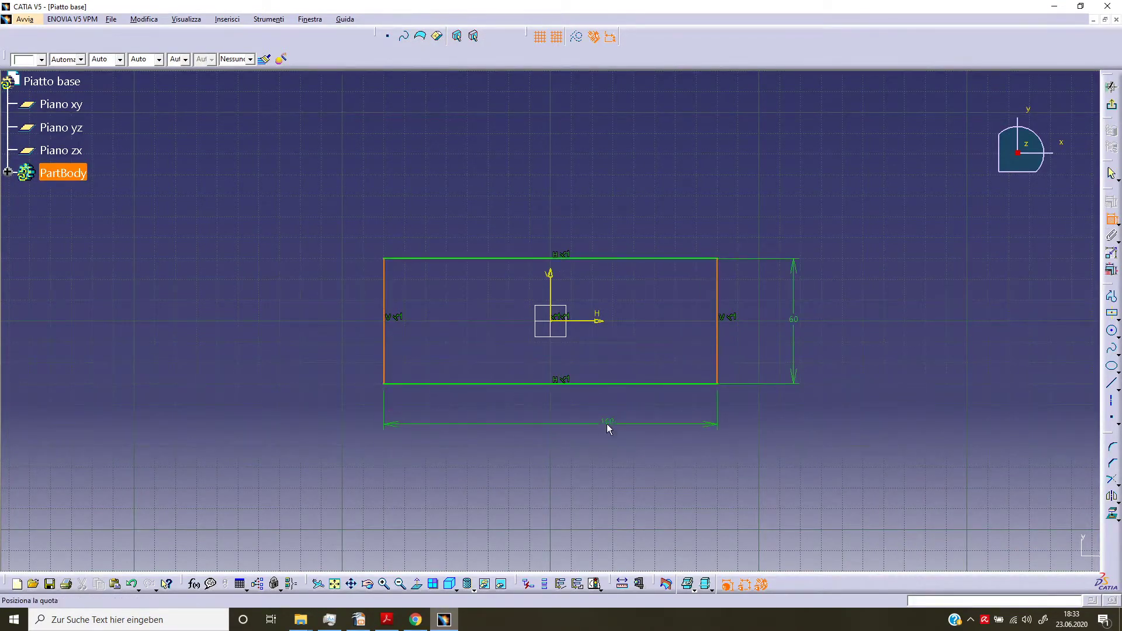
{"action": "double_click", "coordinate": [608, 422]}
{"action": "type", "text": "120"}
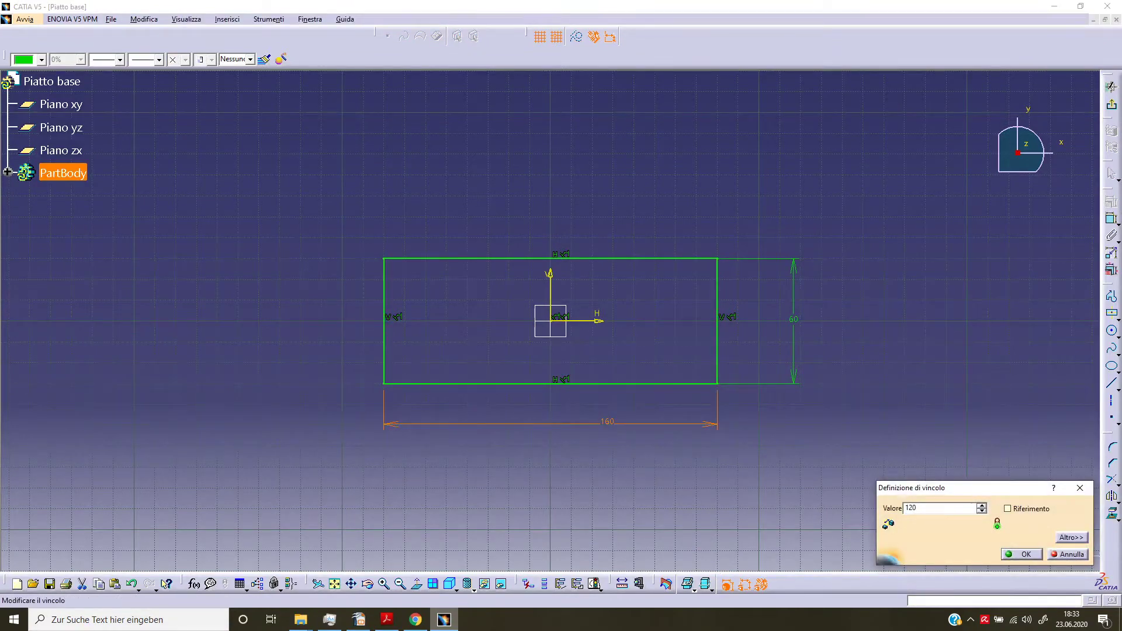
{"action": "key", "text": "Return"}
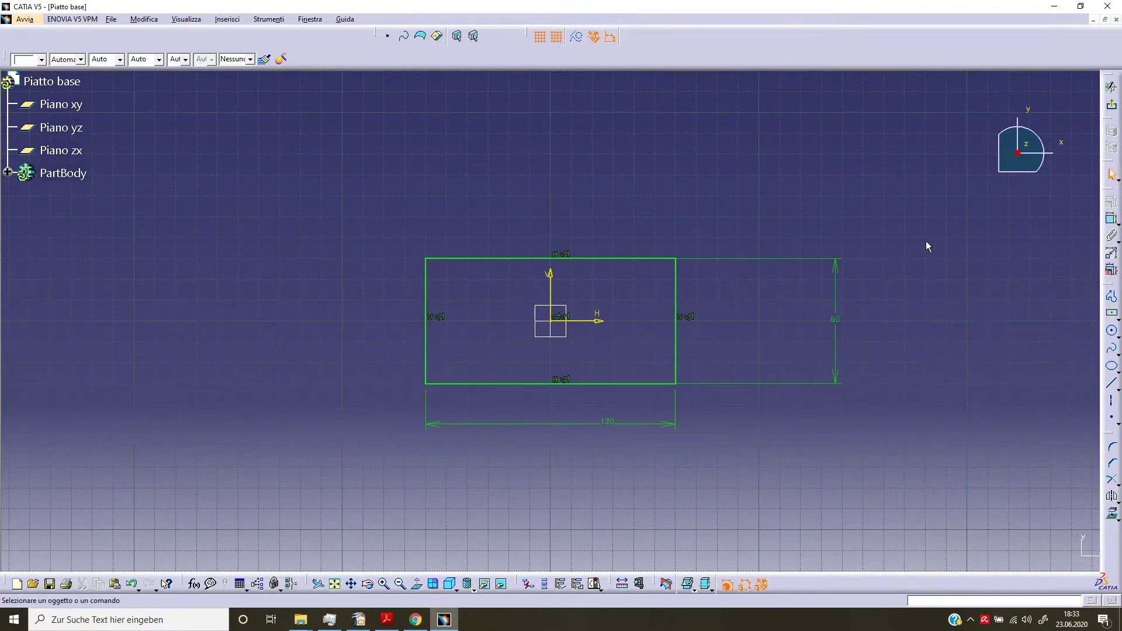
Exit the sketch and pad the 120×60 profile 2 mm into a plate
{"action": "left_click", "coordinate": [1113, 107]}
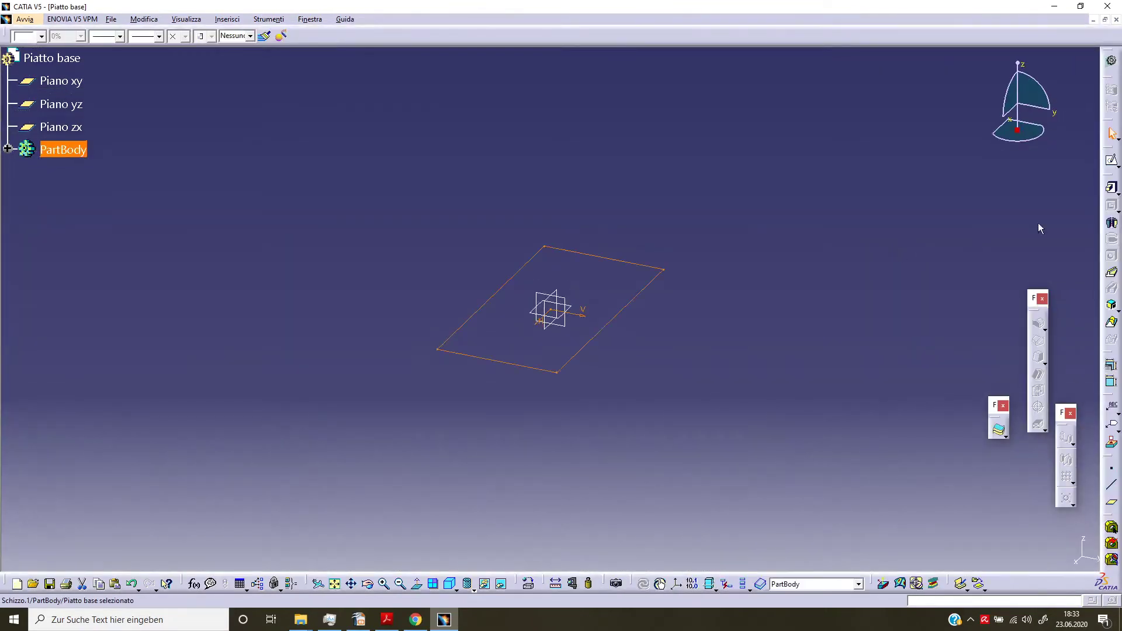
{"action": "left_click", "coordinate": [1110, 187]}
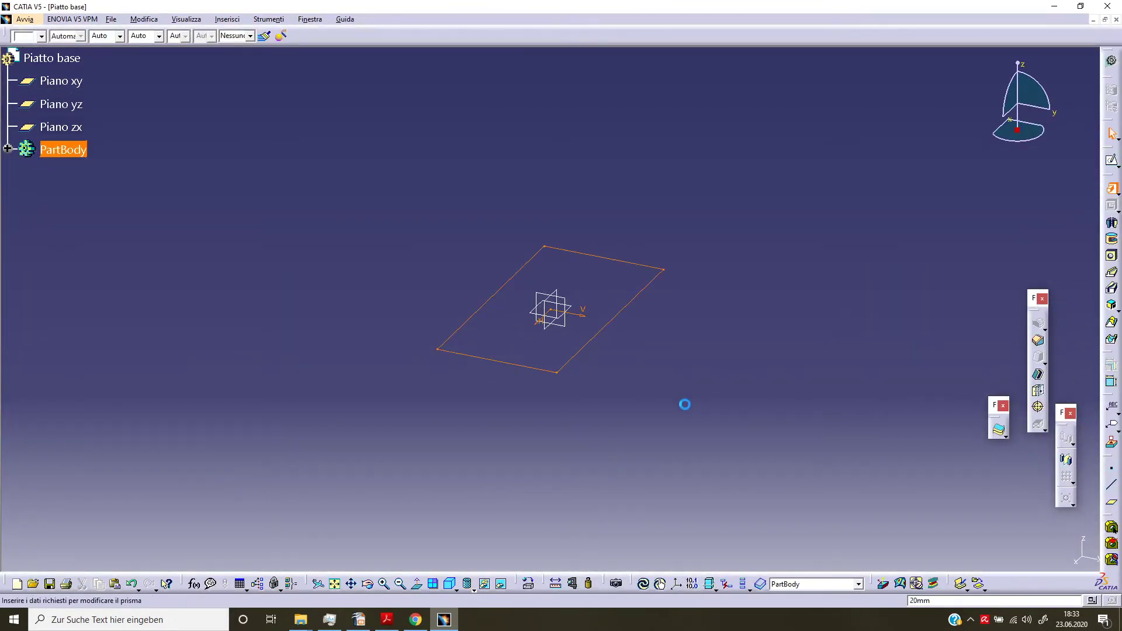
{"action": "type", "text": "2,5"}
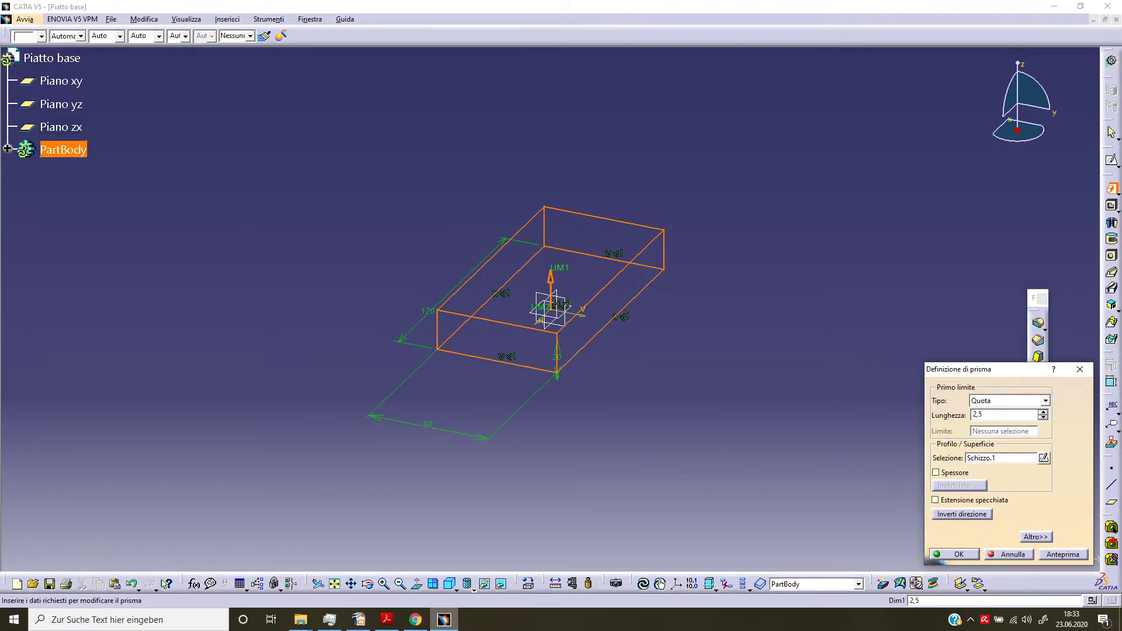
{"action": "left_click", "coordinate": [952, 554]}
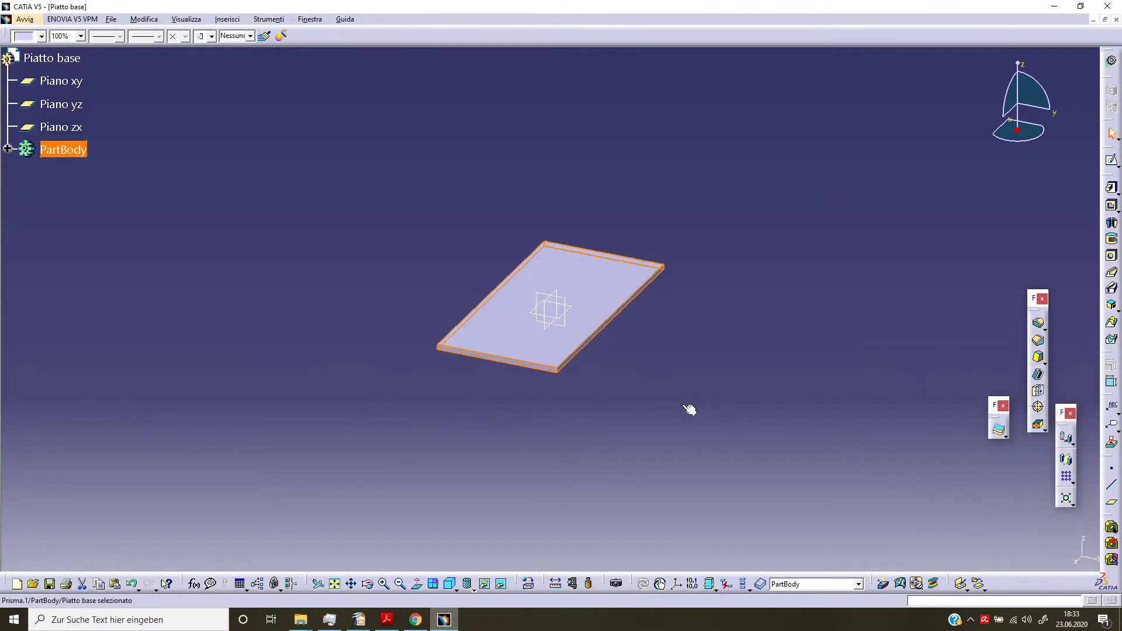
{"action": "left_click", "coordinate": [684, 409]}
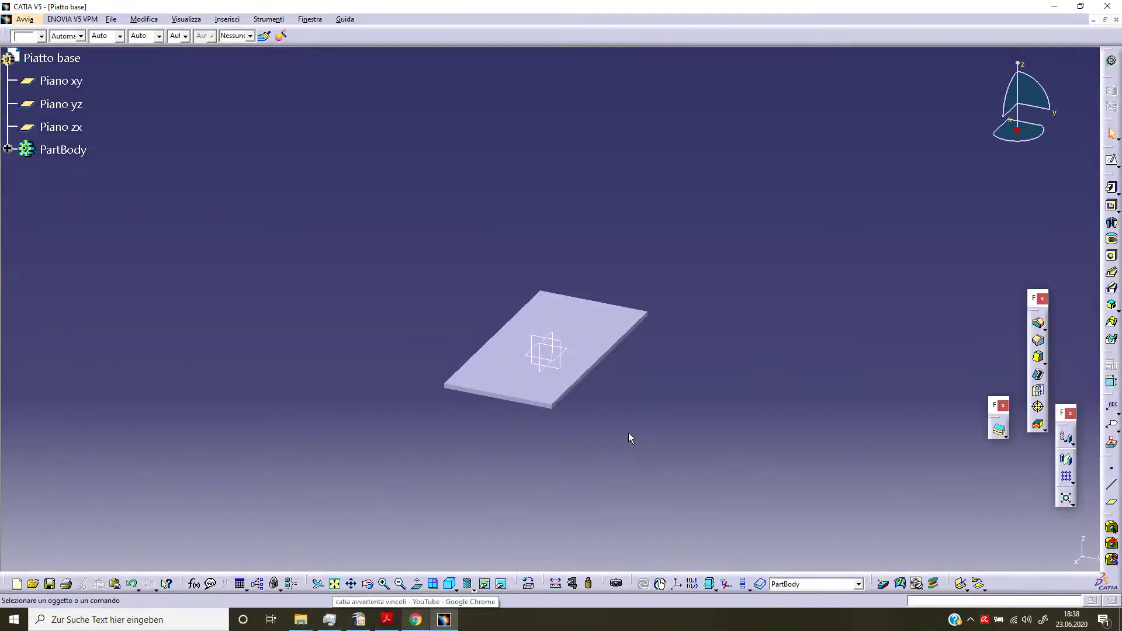
Open a sketch on the plate's top face and draw a centred rectangle above-left of the plate
{"action": "left_click", "coordinate": [573, 303]}
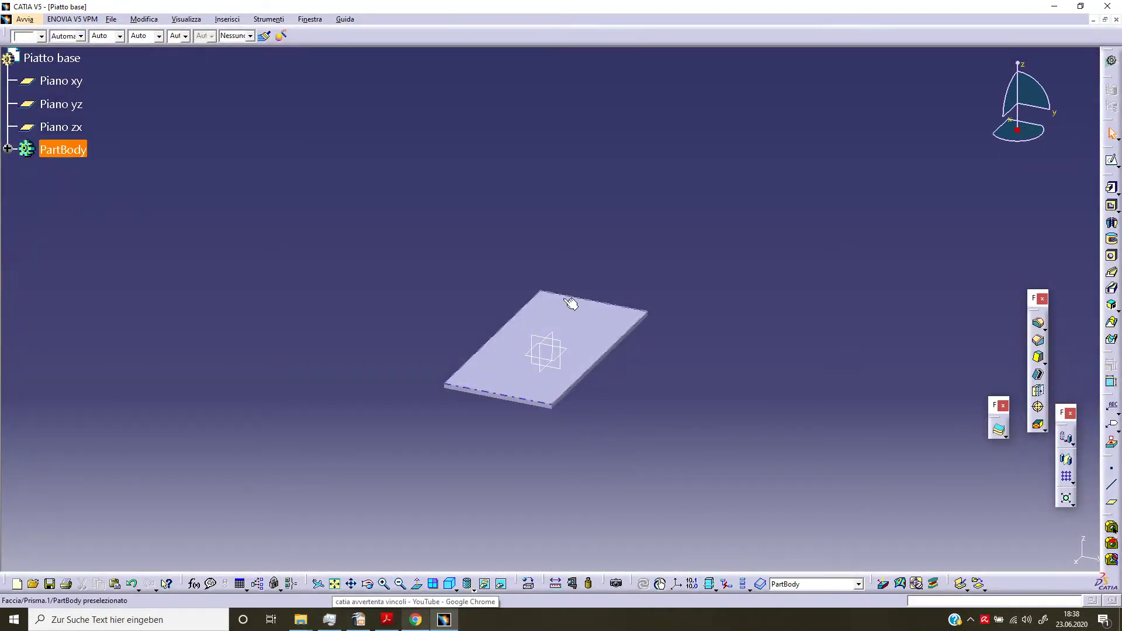
{"action": "left_click", "coordinate": [1110, 161]}
{"action": "middle_click_drag", "start_coordinate": [762, 232], "coordinate": [768, 283]}
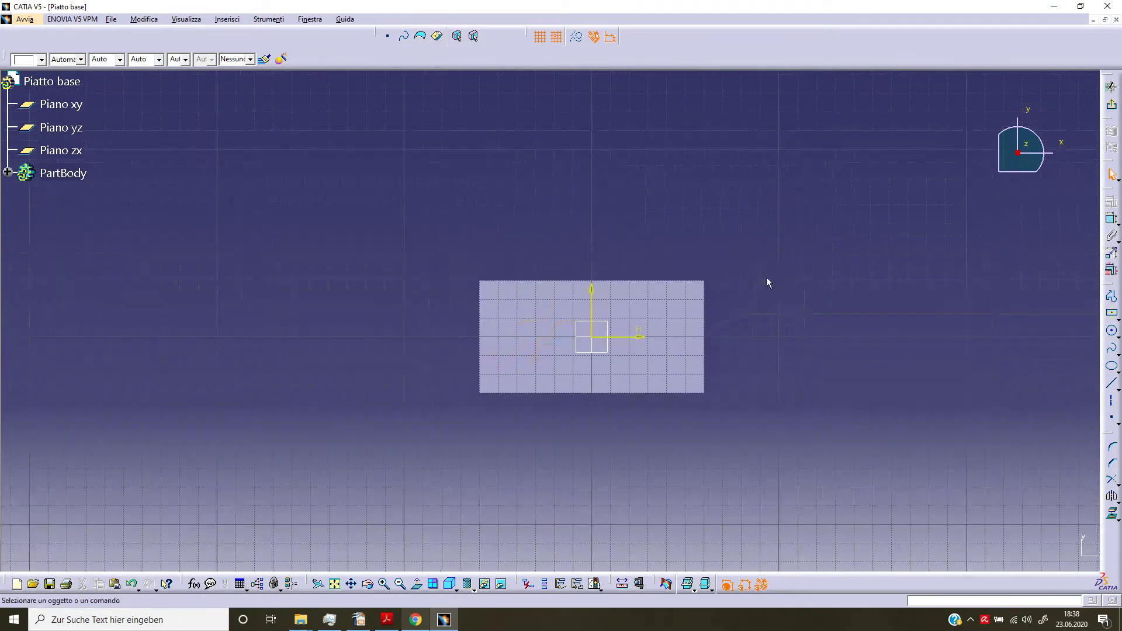
{"action": "left_click", "coordinate": [1112, 313]}
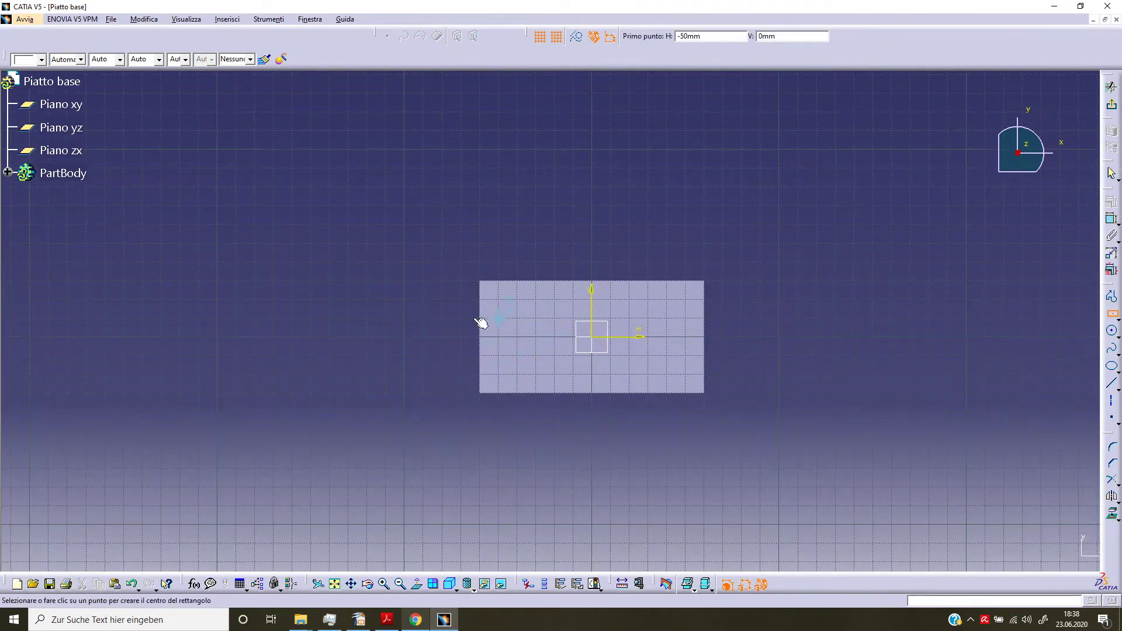
{"action": "left_click", "coordinate": [423, 206]}
{"action": "left_click", "coordinate": [498, 168]}
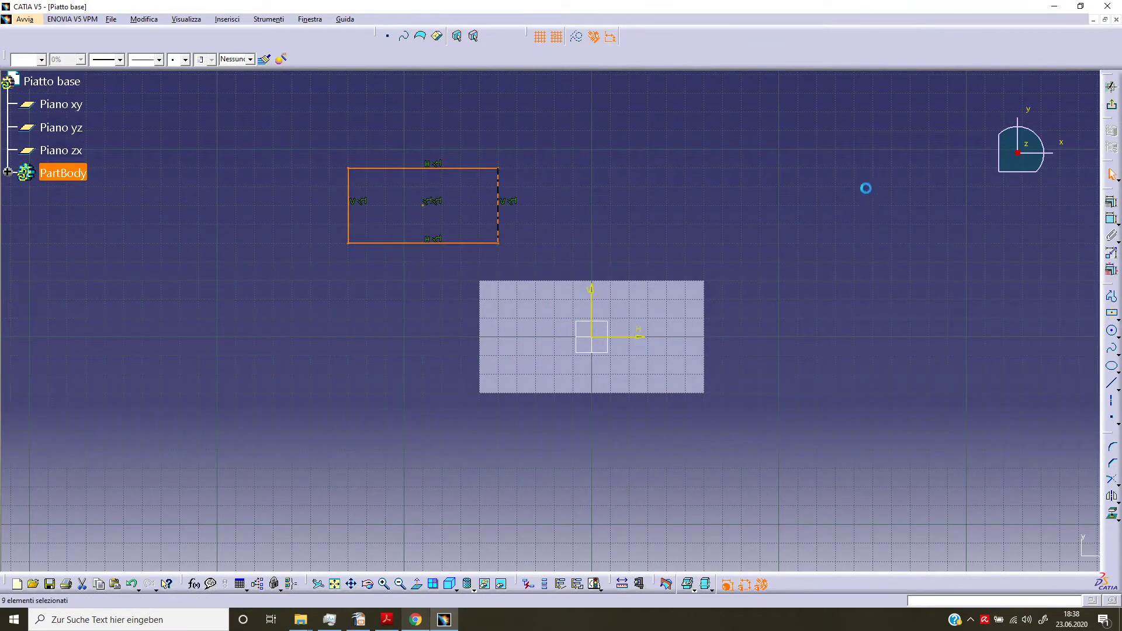
{"action": "left_click", "coordinate": [1008, 228]}
{"action": "left_click", "coordinate": [1112, 219]}
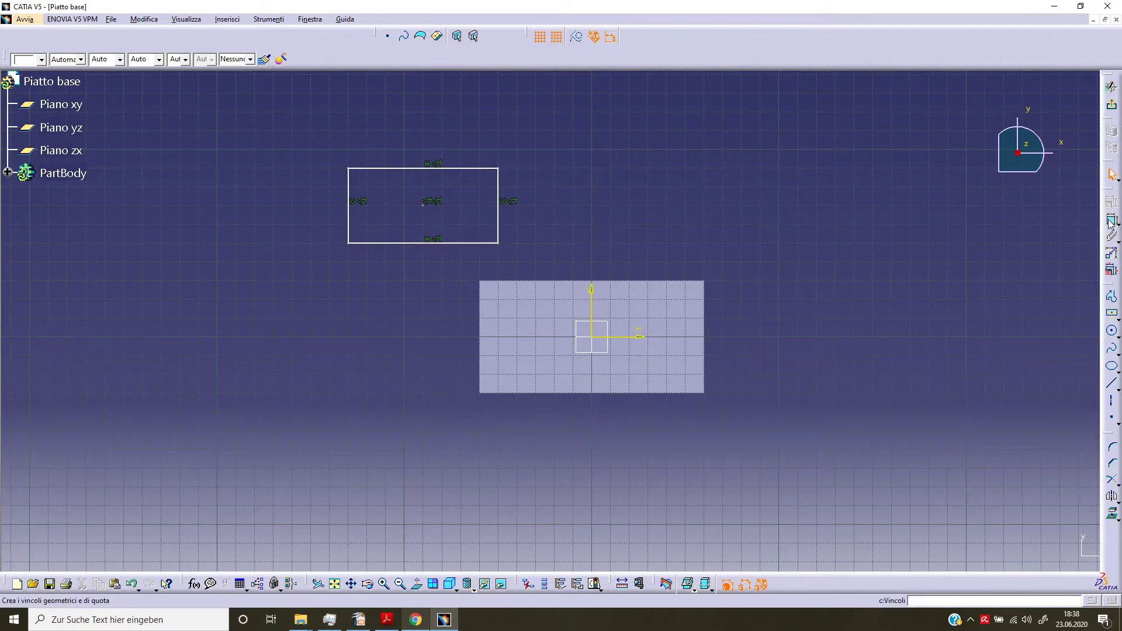
Dimension the new rectangle's width to 50
{"action": "left_click", "coordinate": [499, 216]}
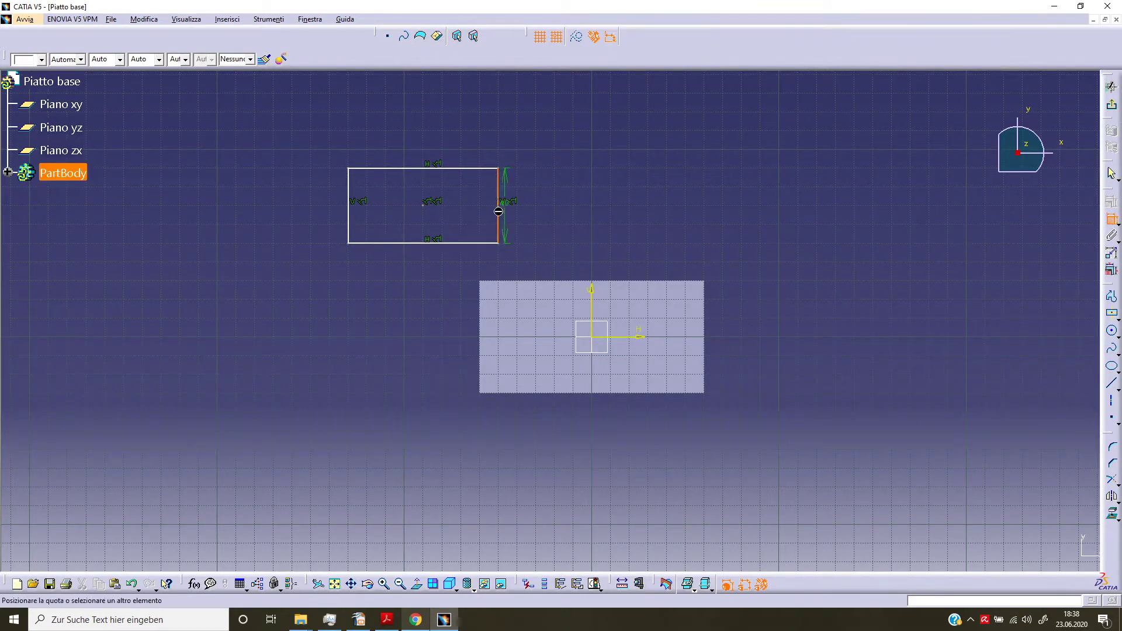
{"action": "left_click", "coordinate": [350, 224]}
{"action": "left_click", "coordinate": [393, 257]}
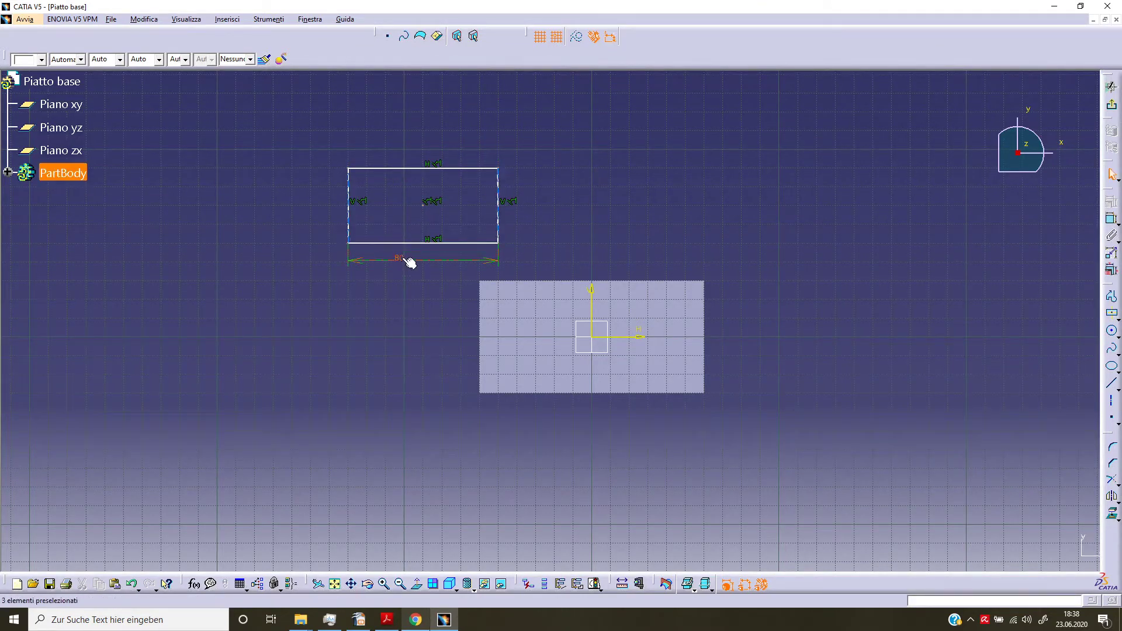
{"action": "type", "text": "50"}
{"action": "key", "text": "Return"}
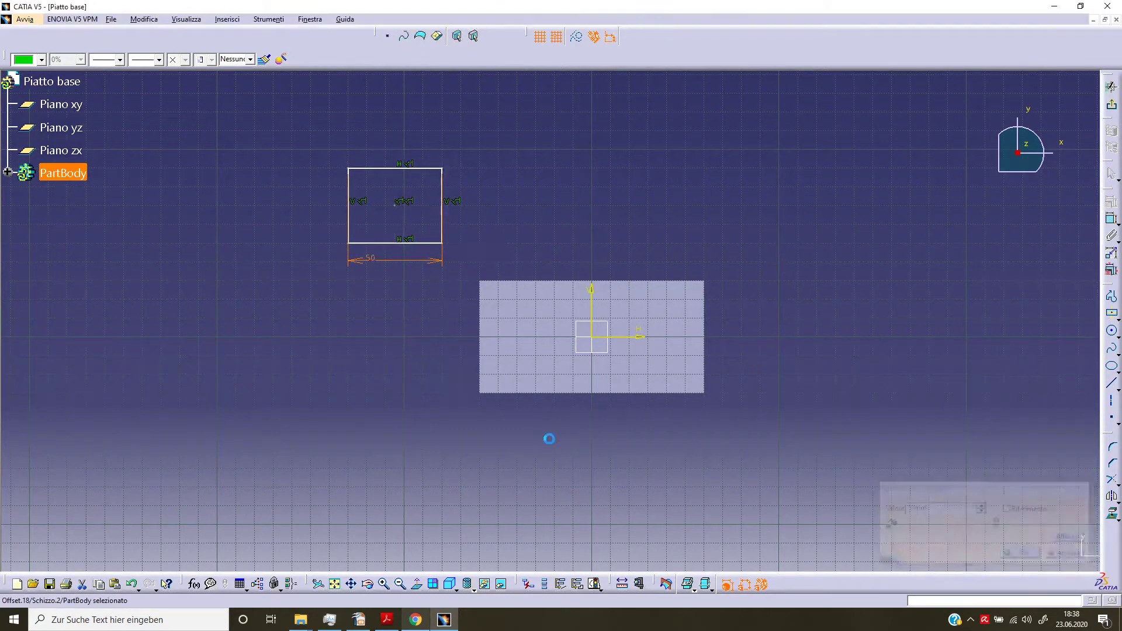
Add a 13 height dimension and place the 50 width dimension under the rectangle
{"action": "left_click", "coordinate": [1111, 218]}
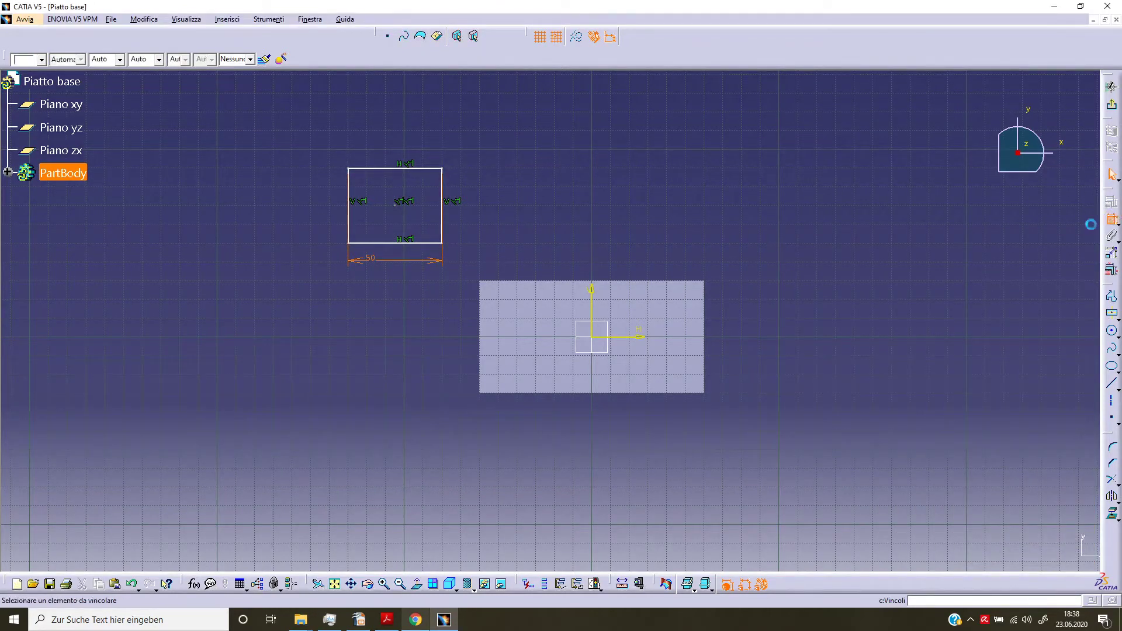
{"action": "left_click", "coordinate": [435, 168]}
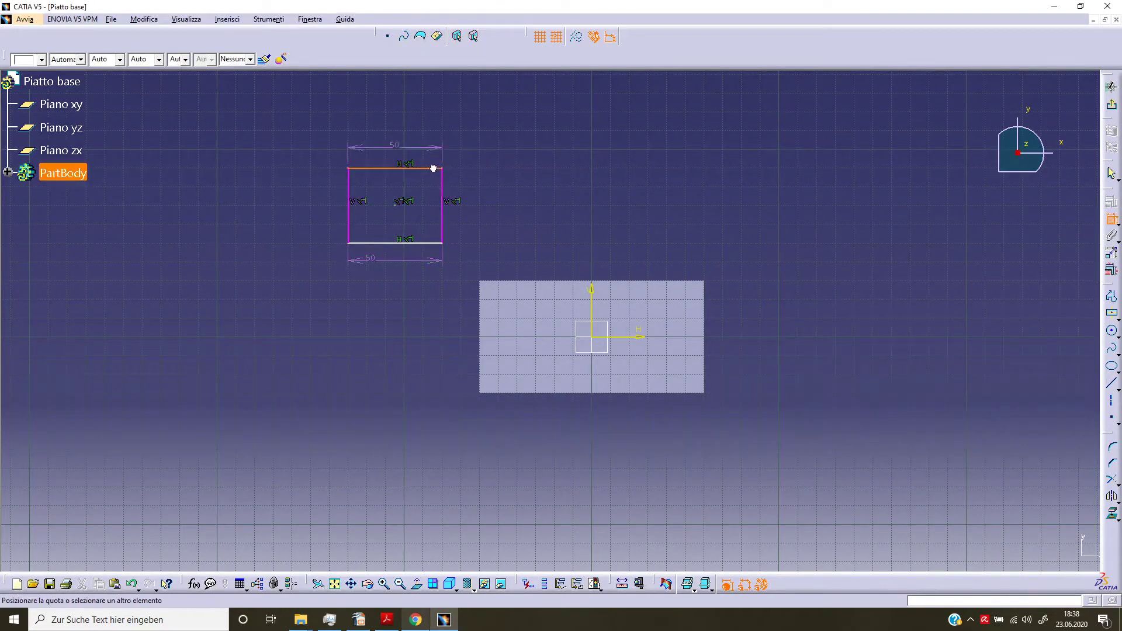
{"action": "left_click", "coordinate": [436, 243]}
{"action": "left_click", "coordinate": [471, 225]}
{"action": "double_click", "coordinate": [474, 227]}
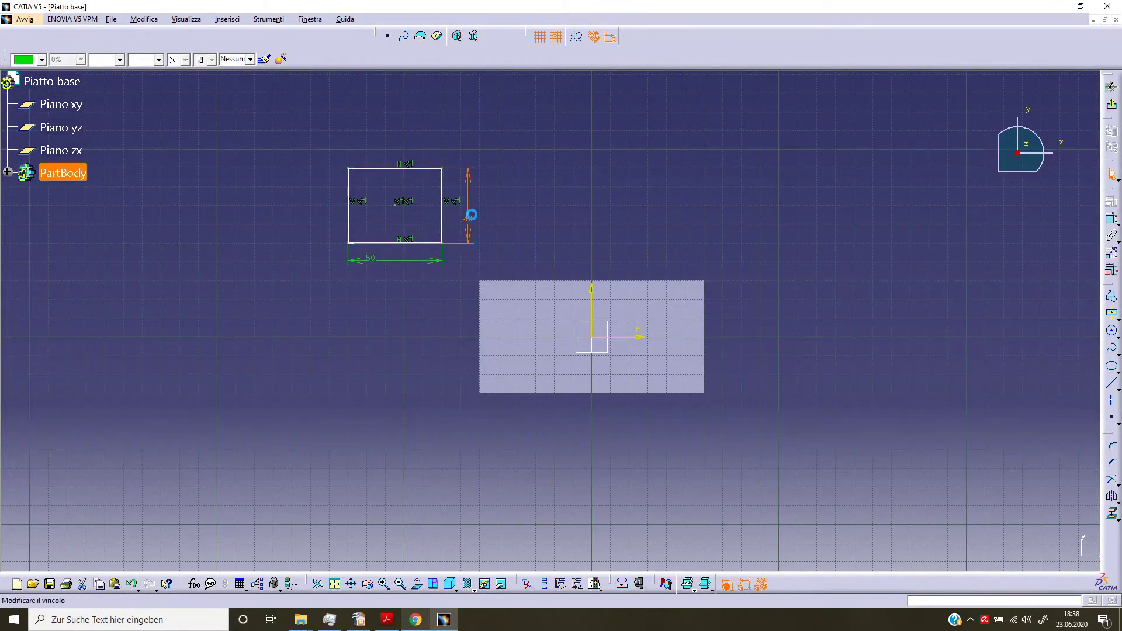
{"action": "type", "text": "13"}
{"action": "key", "text": "Return"}
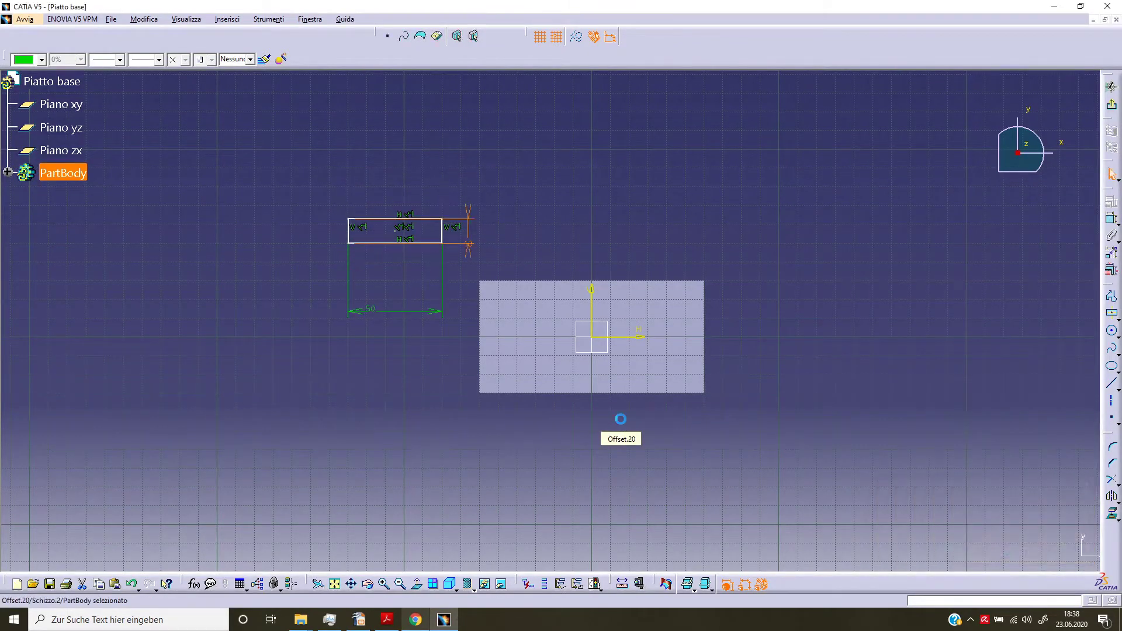
{"action": "left_click", "coordinate": [369, 308]}
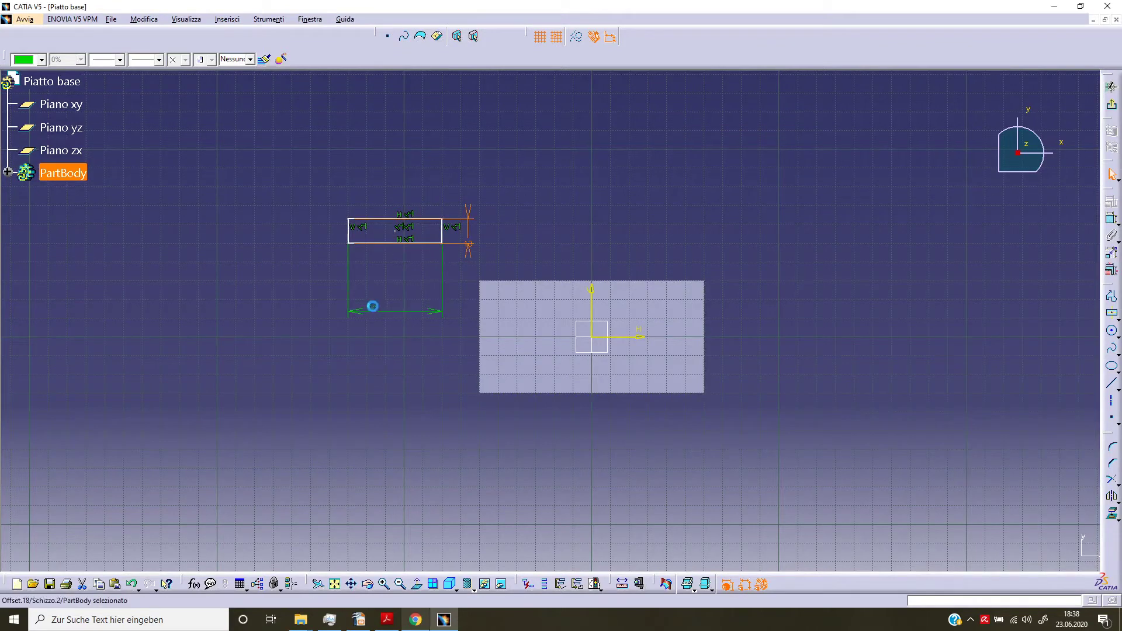
{"action": "left_click", "coordinate": [423, 299]}
{"action": "left_click", "coordinate": [424, 269]}
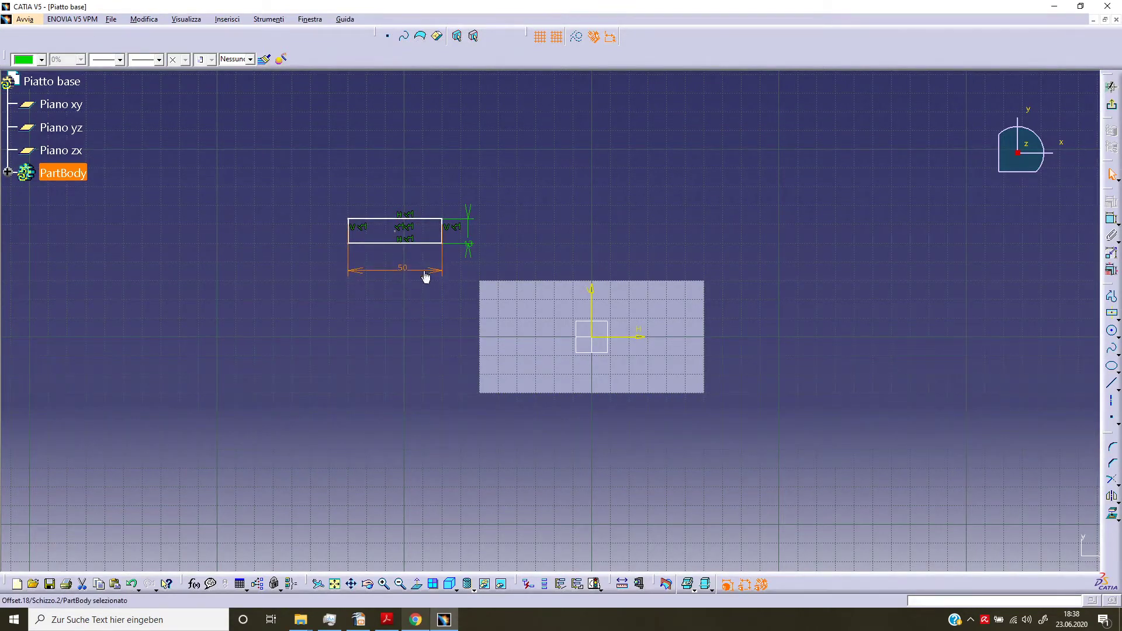
Move the rectangle onto the plate and constrain it 29 from the plate's bottom edge
{"action": "left_click_drag", "start_coordinate": [403, 233], "coordinate": [539, 301]}
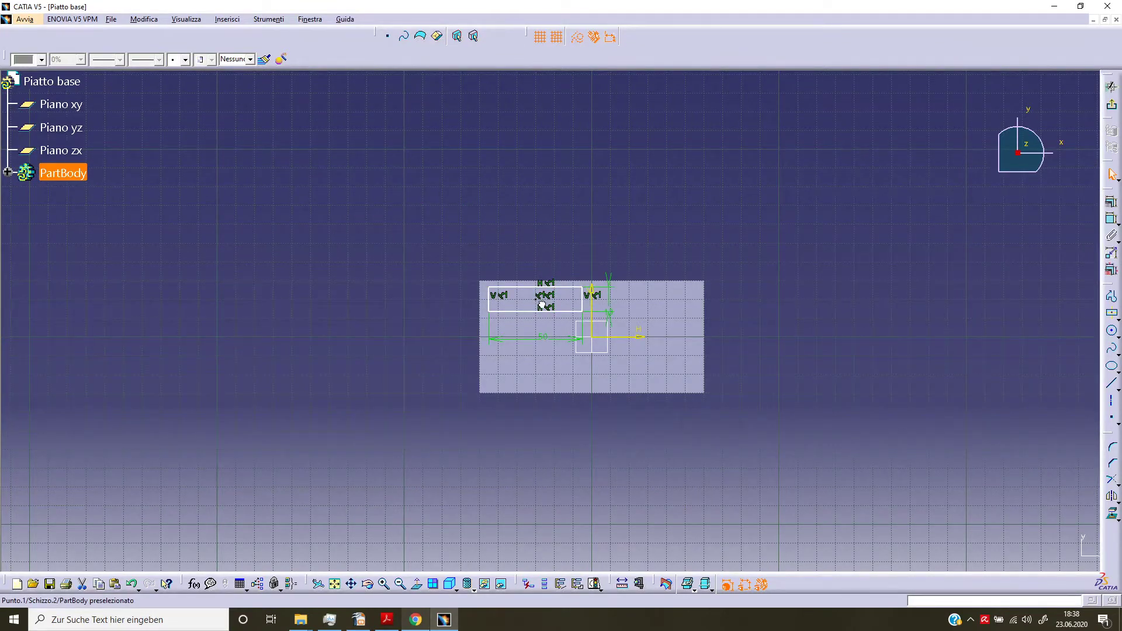
{"action": "left_click", "coordinate": [542, 304]}
{"action": "left_click", "coordinate": [514, 480]}
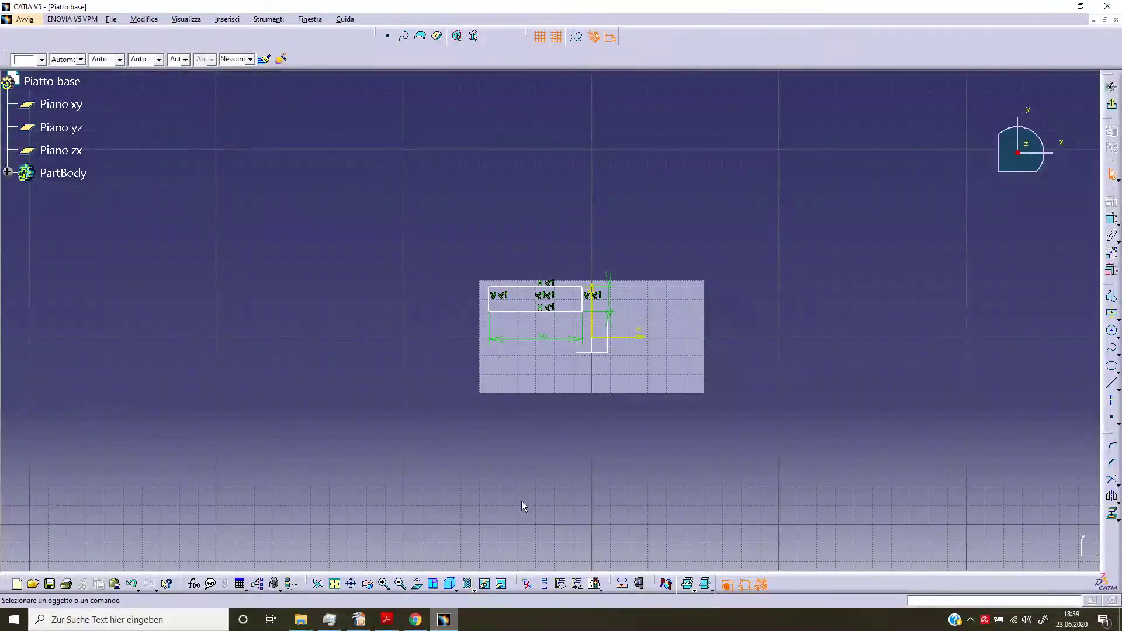
{"action": "left_click", "coordinate": [1111, 219]}
{"action": "left_click", "coordinate": [531, 312]}
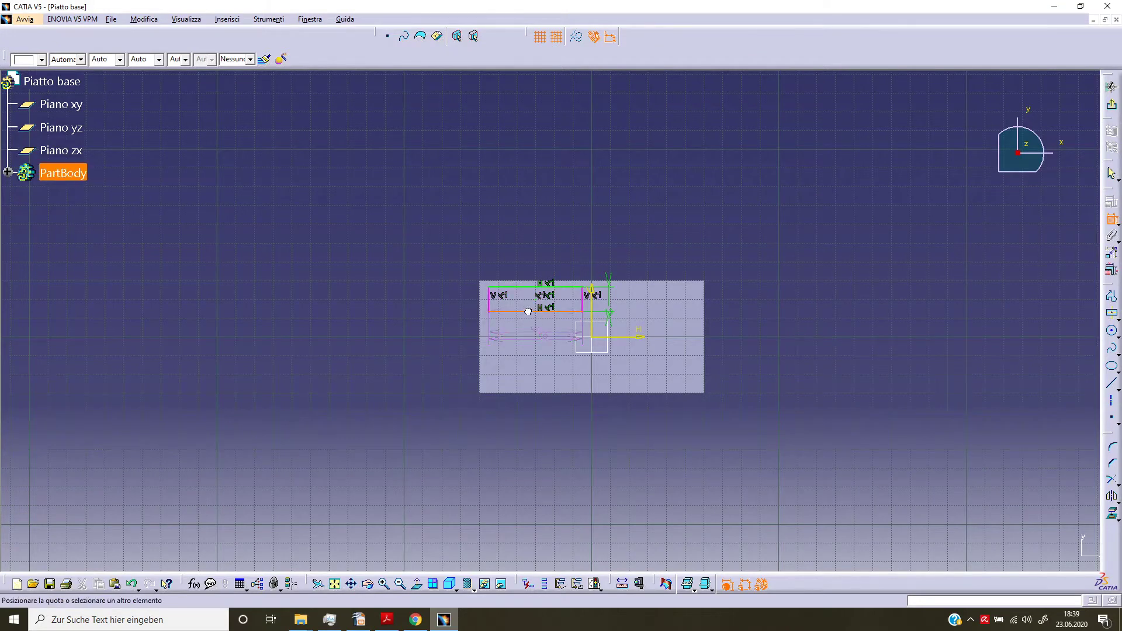
{"action": "left_click", "coordinate": [554, 395]}
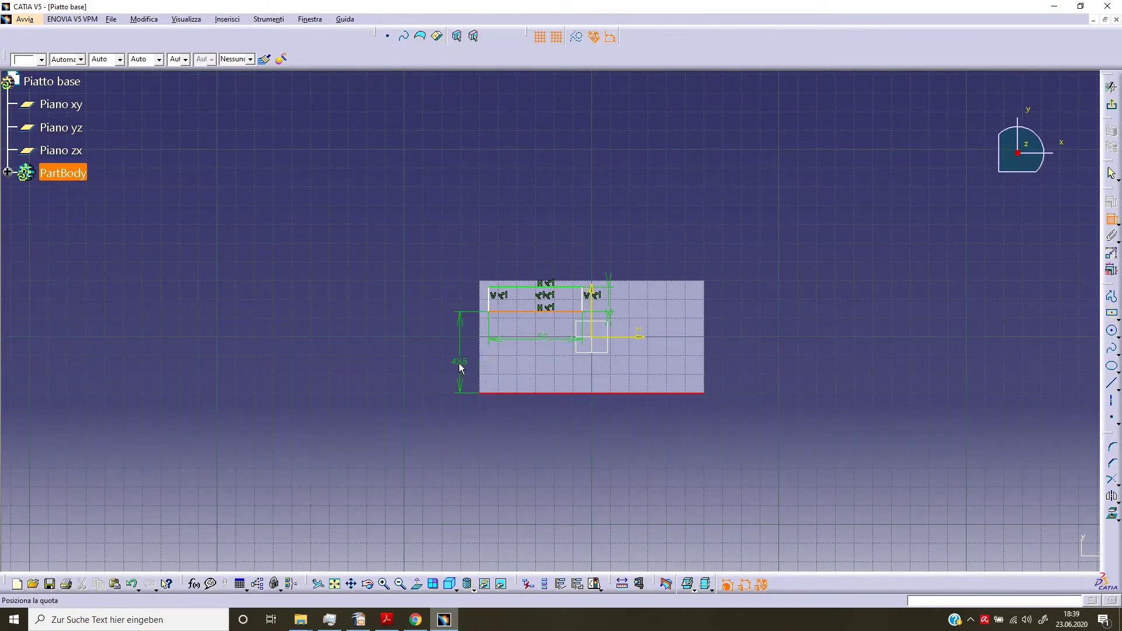
{"action": "left_click", "coordinate": [459, 367]}
{"action": "double_click", "coordinate": [459, 367]}
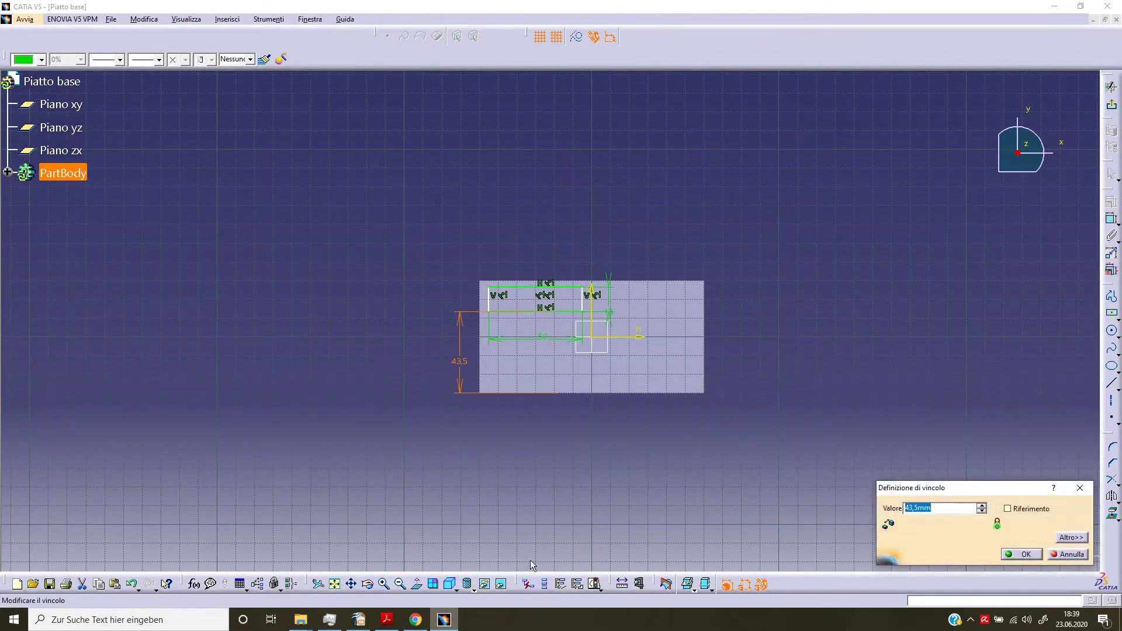
{"action": "type", "text": "29"}
{"action": "key", "text": "Return"}
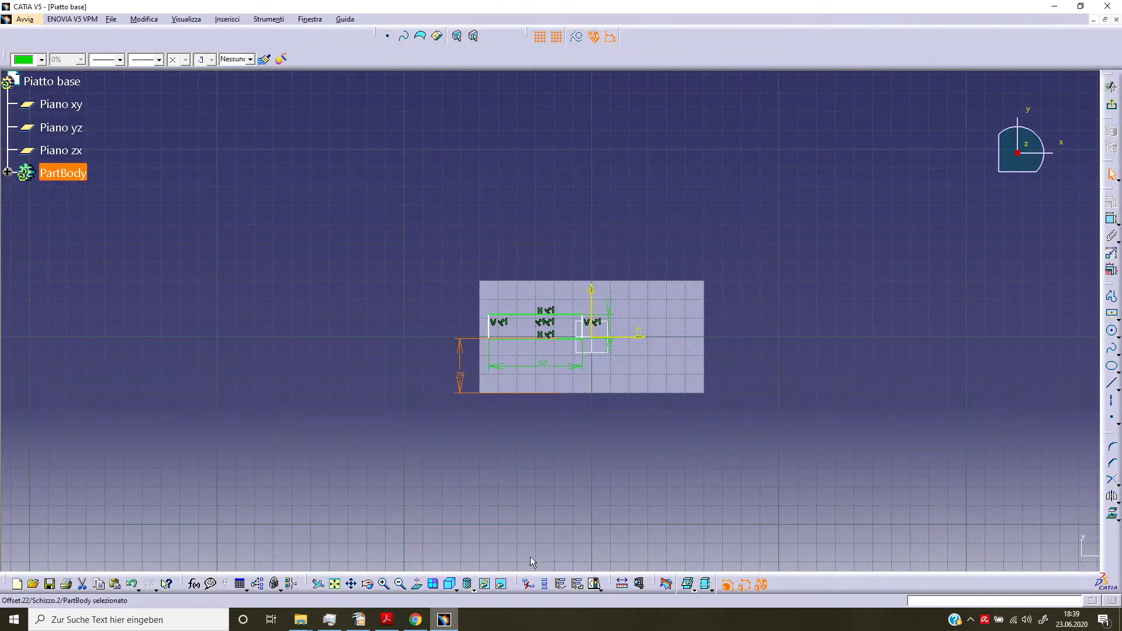
Constrain the rectangle 11 from the plate's left edge
{"action": "left_click", "coordinate": [1111, 218]}
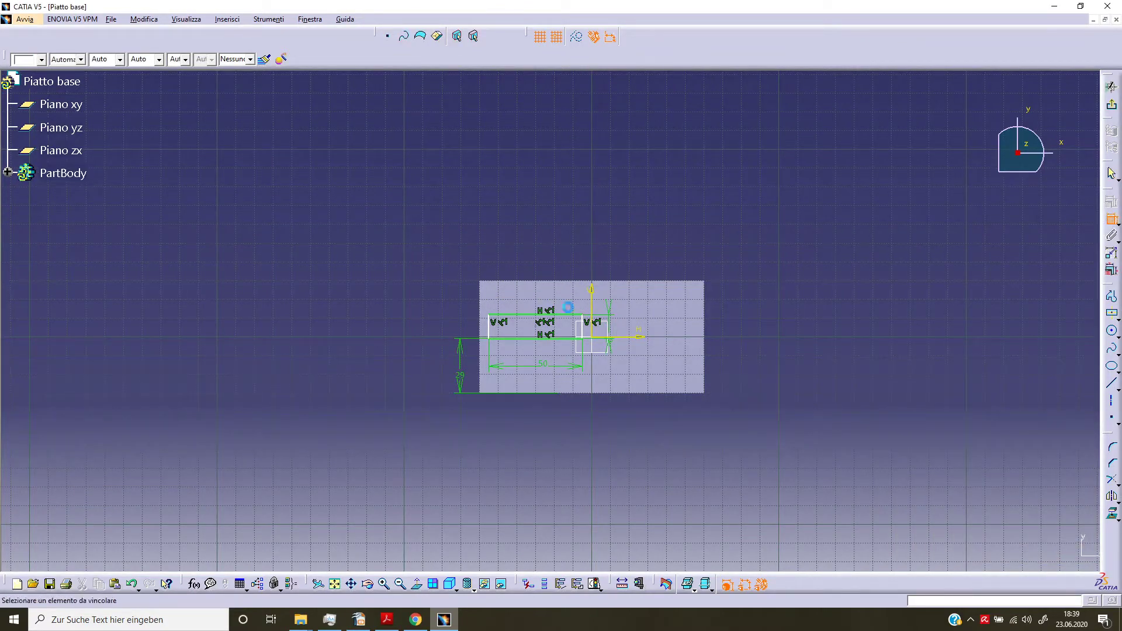
{"action": "left_click", "coordinate": [489, 326]}
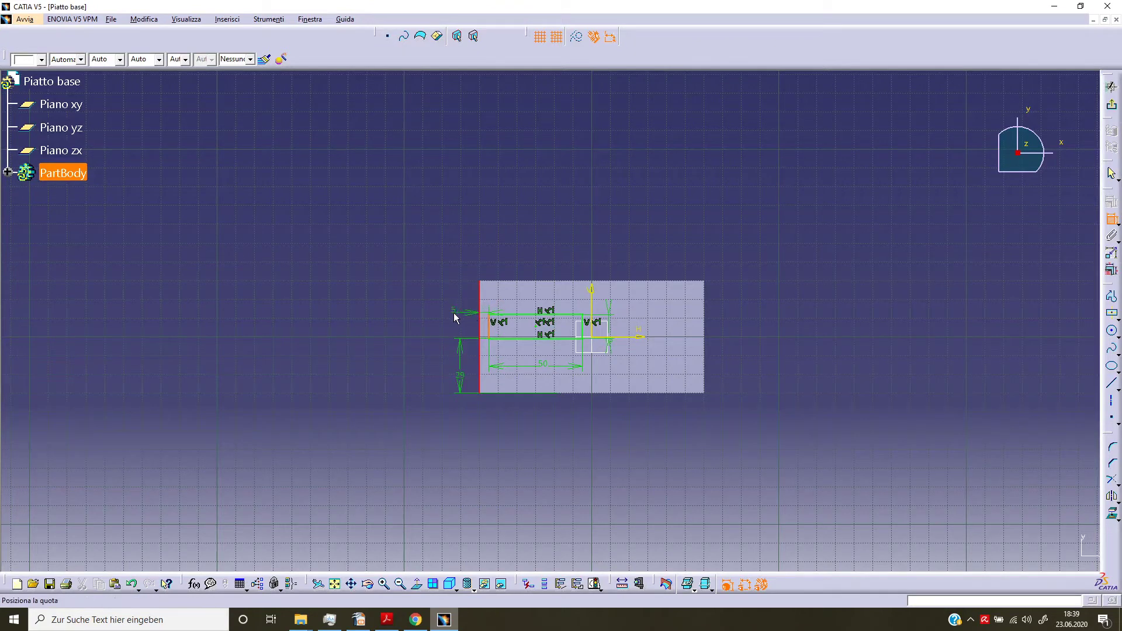
{"action": "left_click", "coordinate": [455, 319]}
{"action": "double_click", "coordinate": [455, 318]}
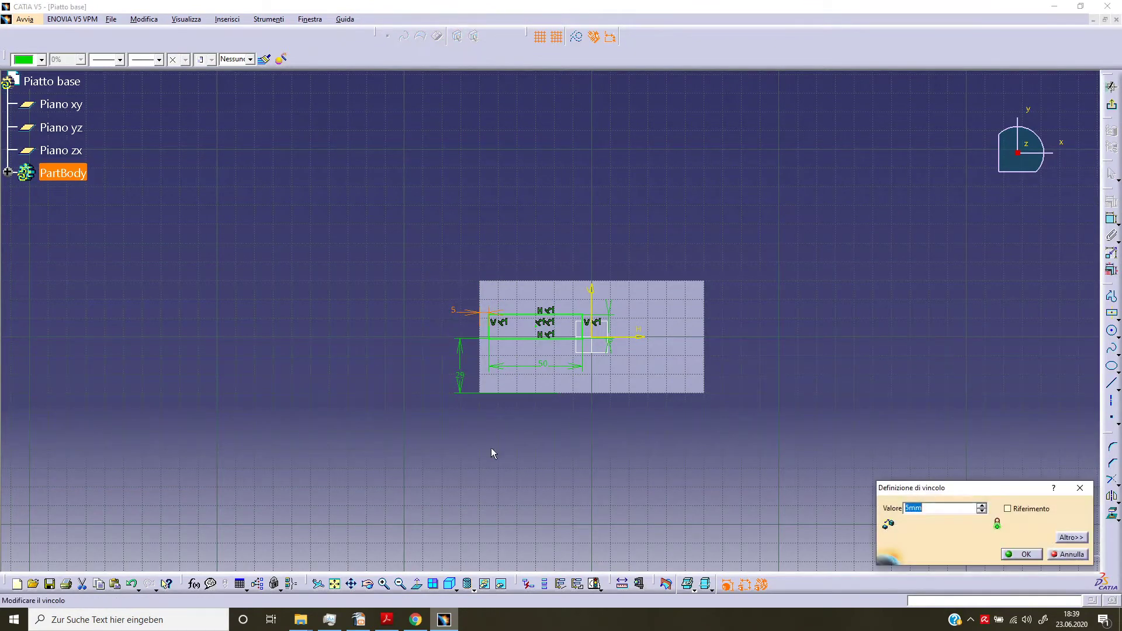
{"action": "type", "text": "11"}
{"action": "key", "text": "Return"}
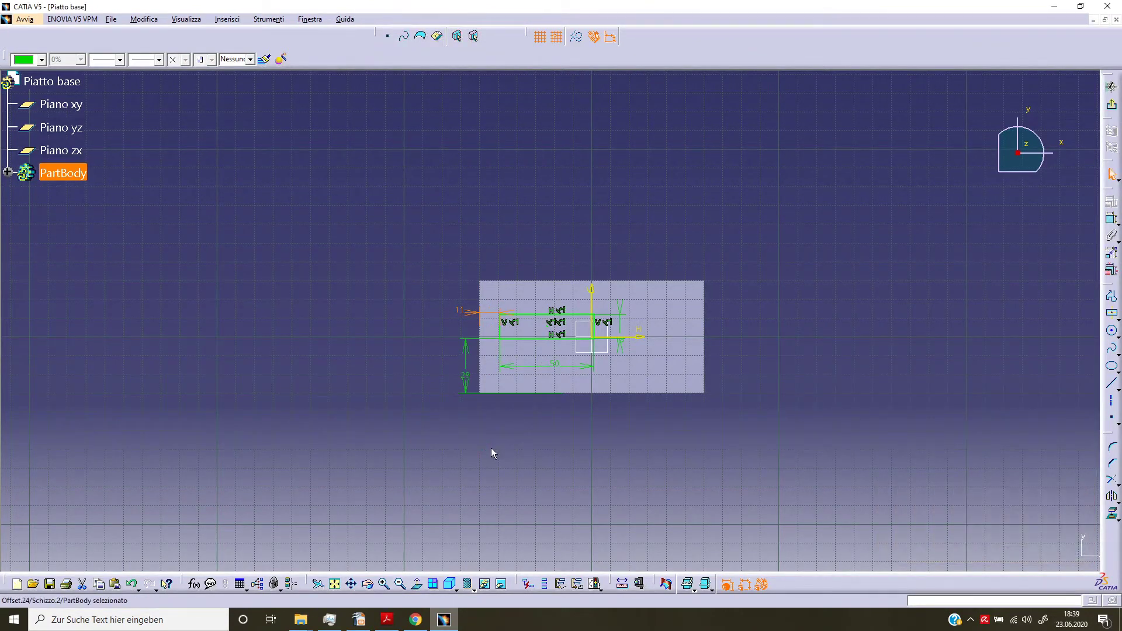
{"action": "left_click", "coordinate": [583, 433]}
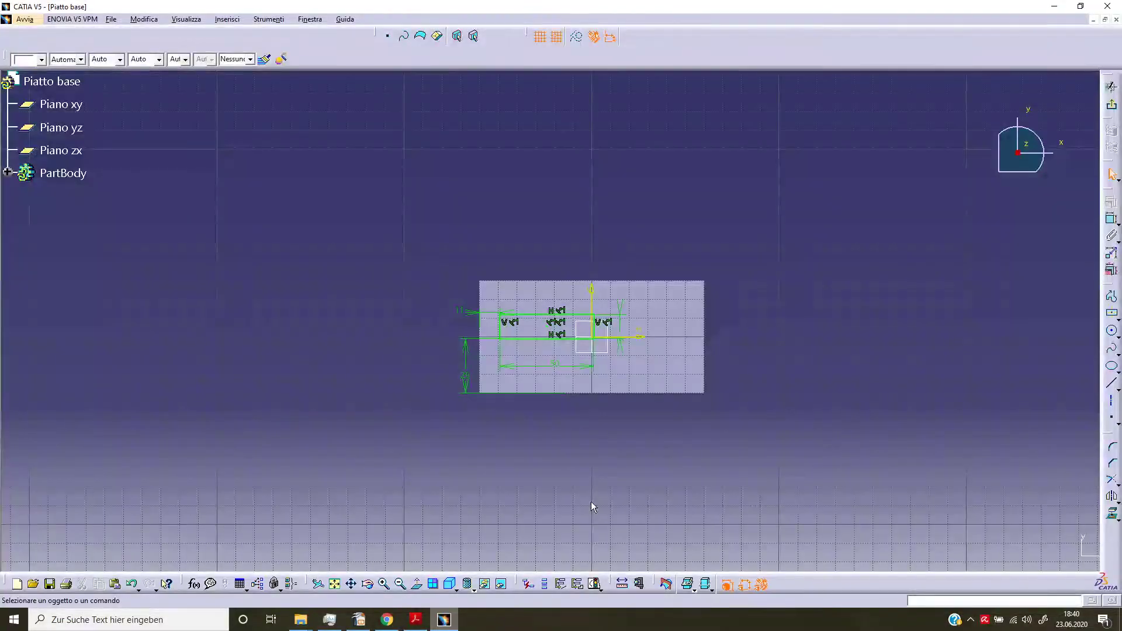
Exit the sketch and cut the 50×13 rectangle as a 2.5 mm pocket through the plate
{"action": "left_click", "coordinate": [1111, 104]}
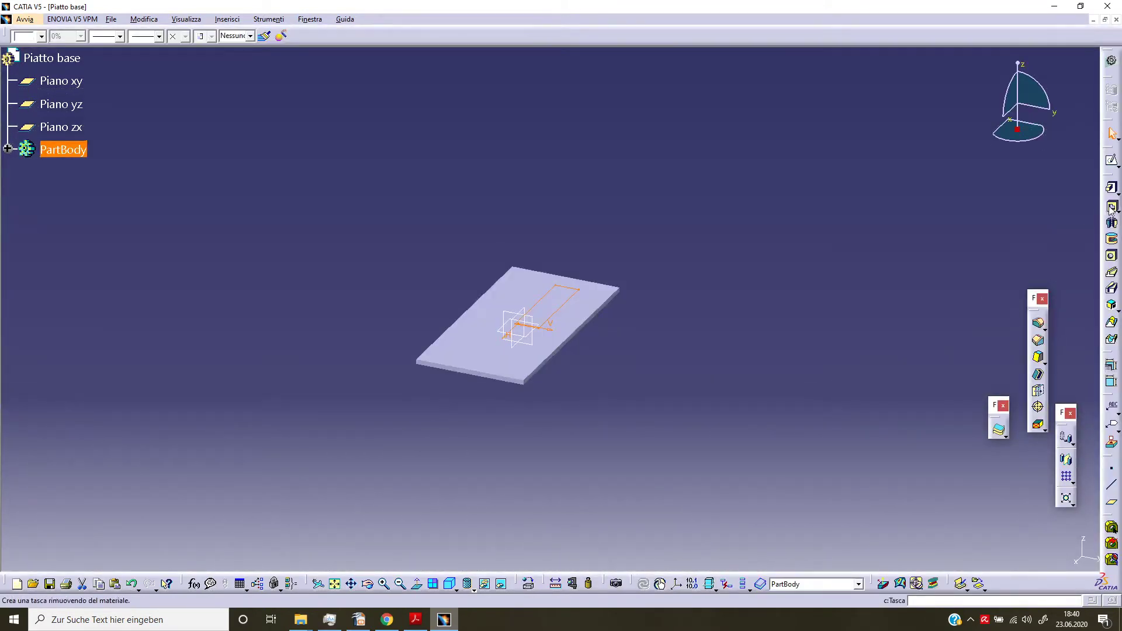
{"action": "left_click", "coordinate": [1111, 206]}
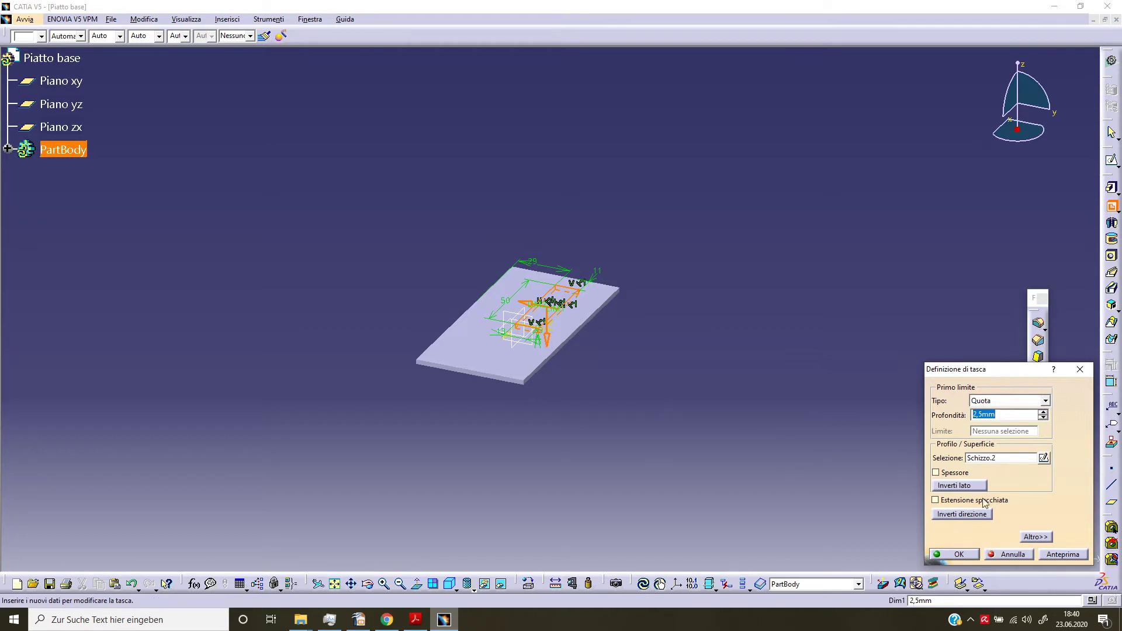
{"action": "left_click", "coordinate": [974, 555]}
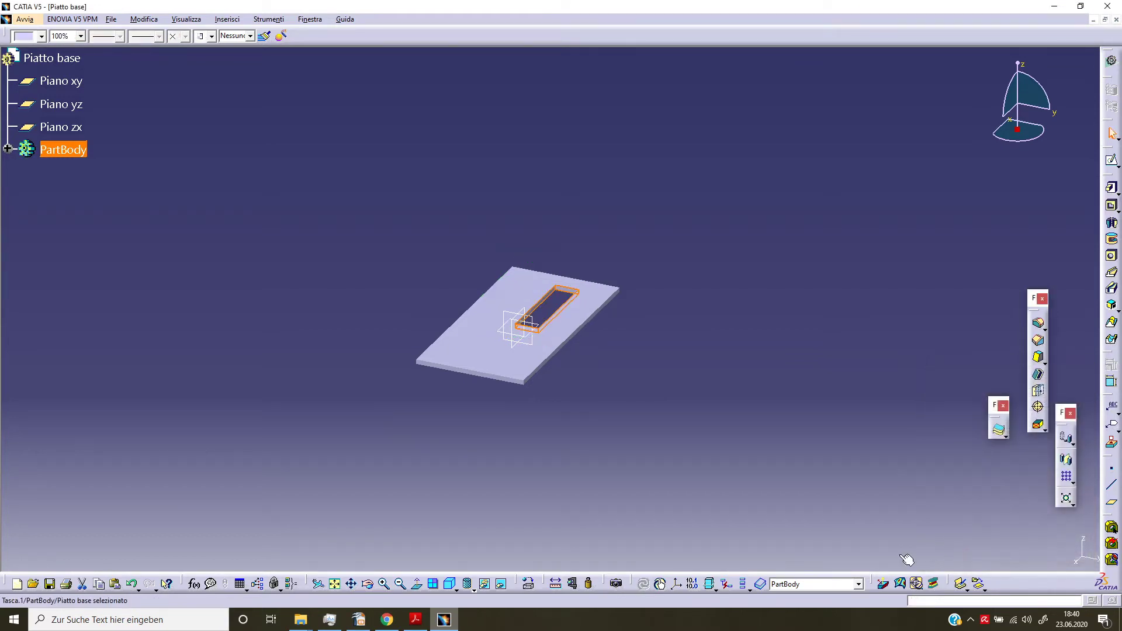
{"action": "middle_click_drag", "start_coordinate": [660, 451], "coordinate": [632, 415]}
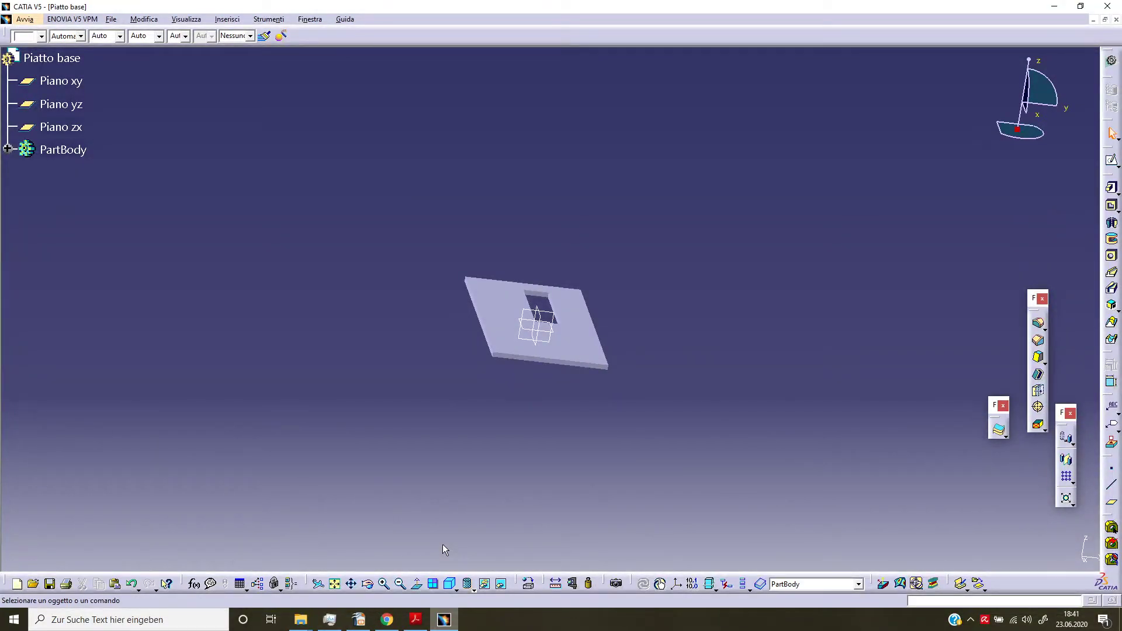
Select the plate's top face and open a new sketch on it
{"action": "left_click", "coordinate": [591, 357]}
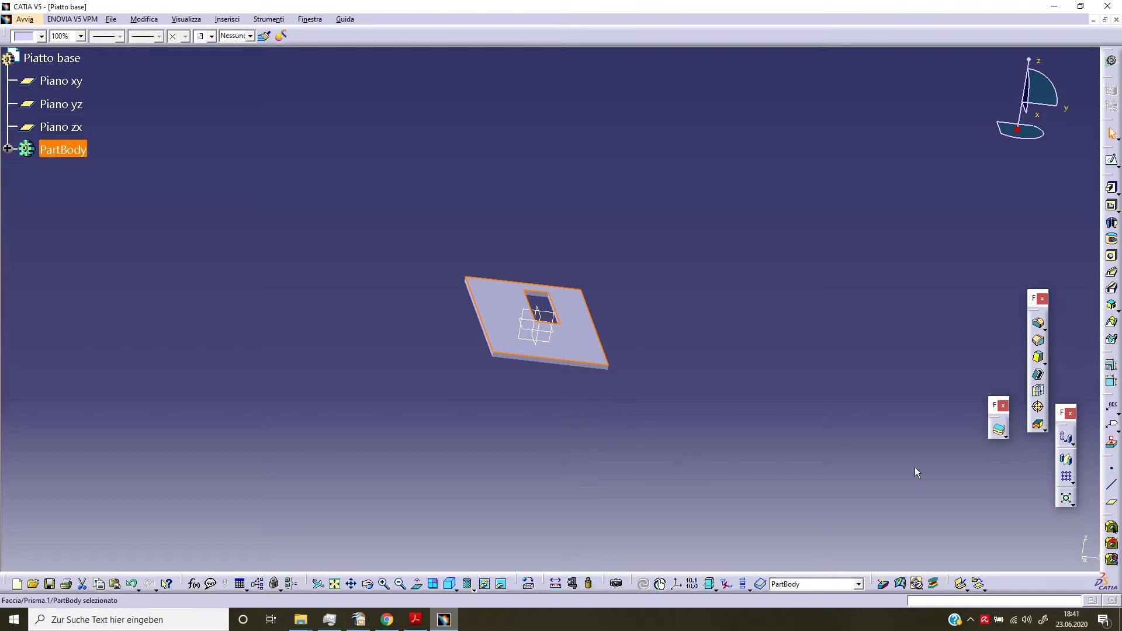
{"action": "left_click", "coordinate": [1073, 482]}
{"action": "left_click", "coordinate": [1112, 161]}
{"action": "left_click", "coordinate": [573, 345]}
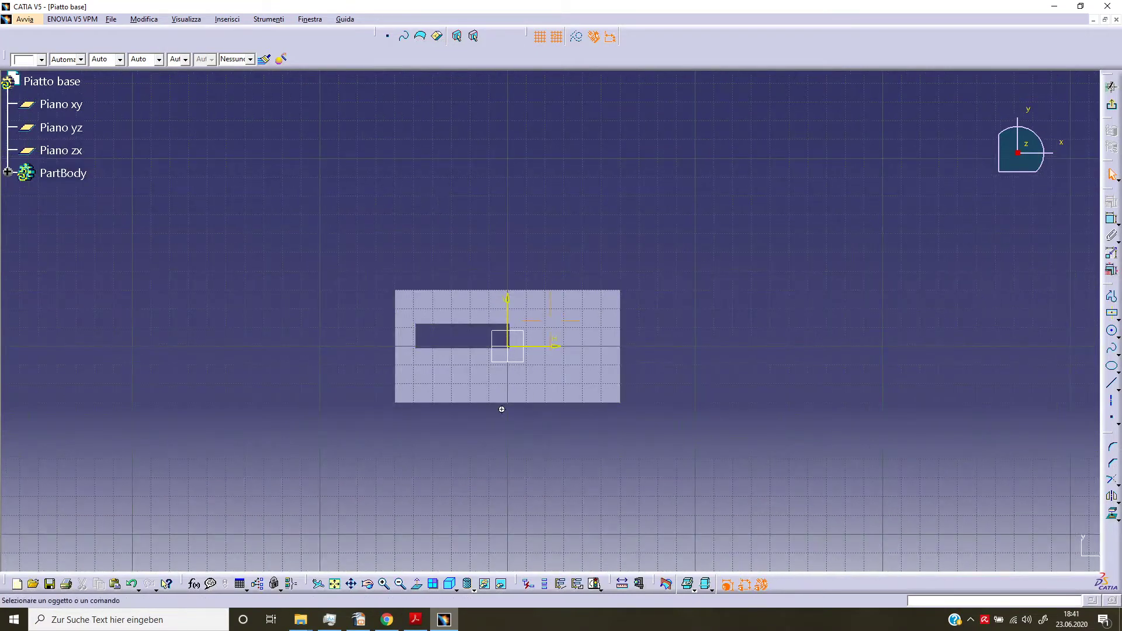
Place a point near the plate's top-left corner, 6 from the top edge
{"action": "middle_click_drag", "start_coordinate": [501, 409], "coordinate": [867, 302]}
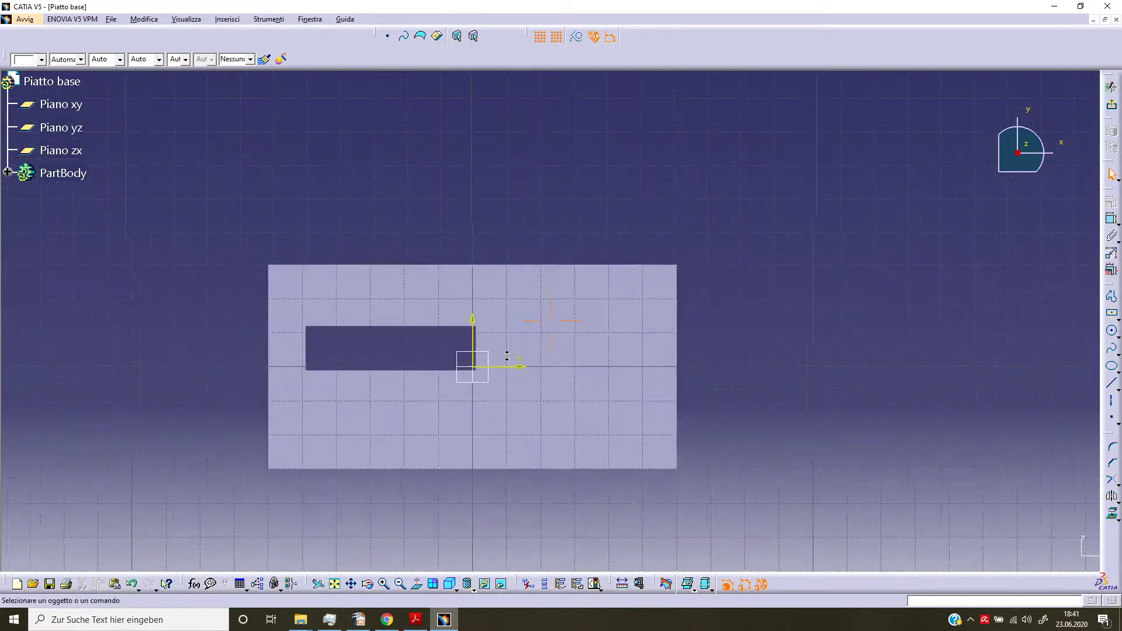
{"action": "left_click", "coordinate": [1111, 418]}
{"action": "left_click", "coordinate": [198, 288]}
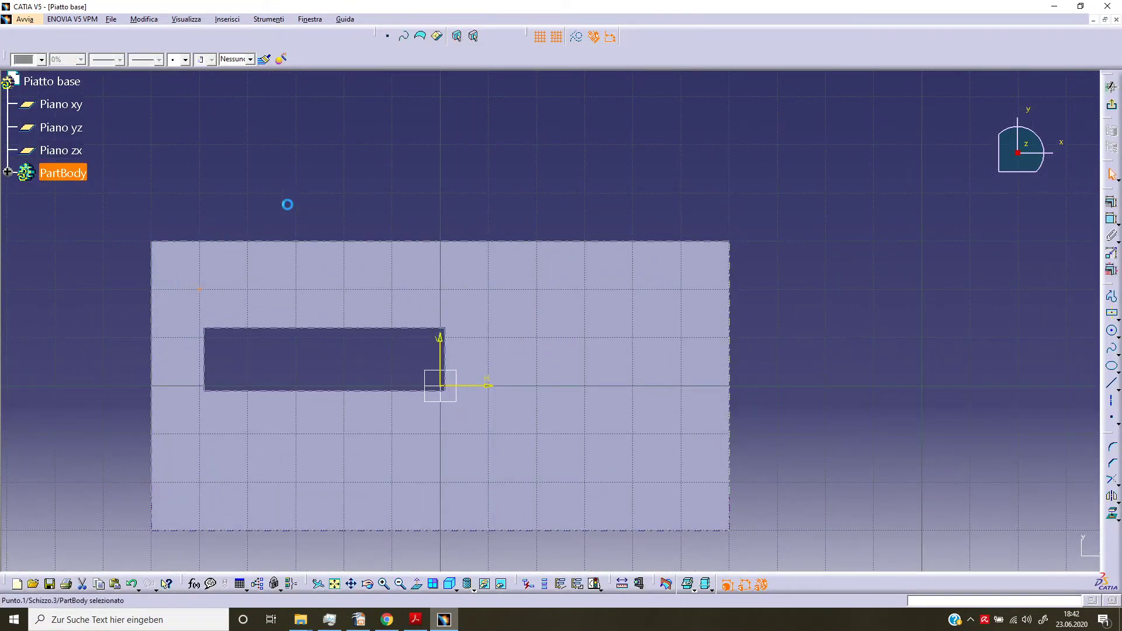
{"action": "left_click", "coordinate": [209, 241]}
{"action": "left_click", "coordinate": [237, 274]}
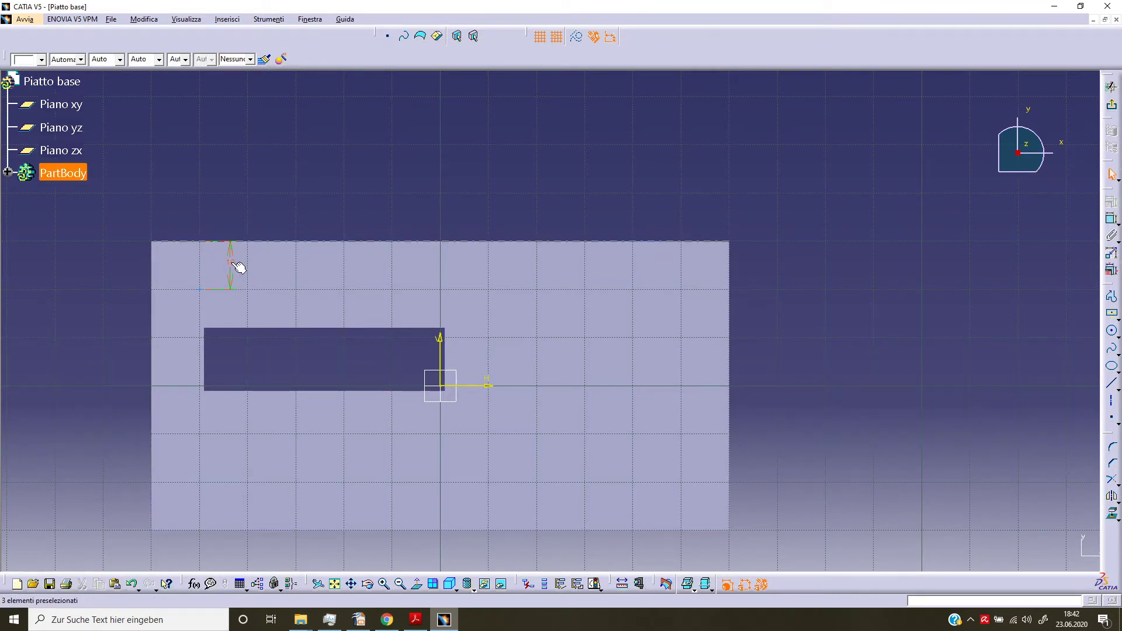
{"action": "double_click", "coordinate": [231, 263]}
{"action": "type", "text": "6"}
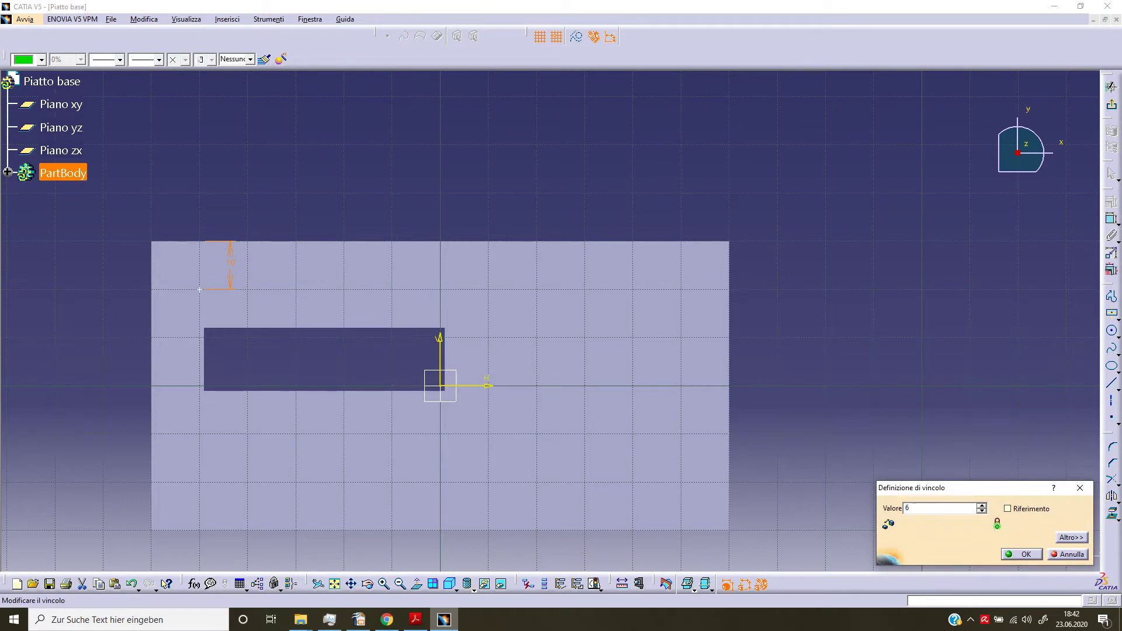
{"action": "key", "text": "Return"}
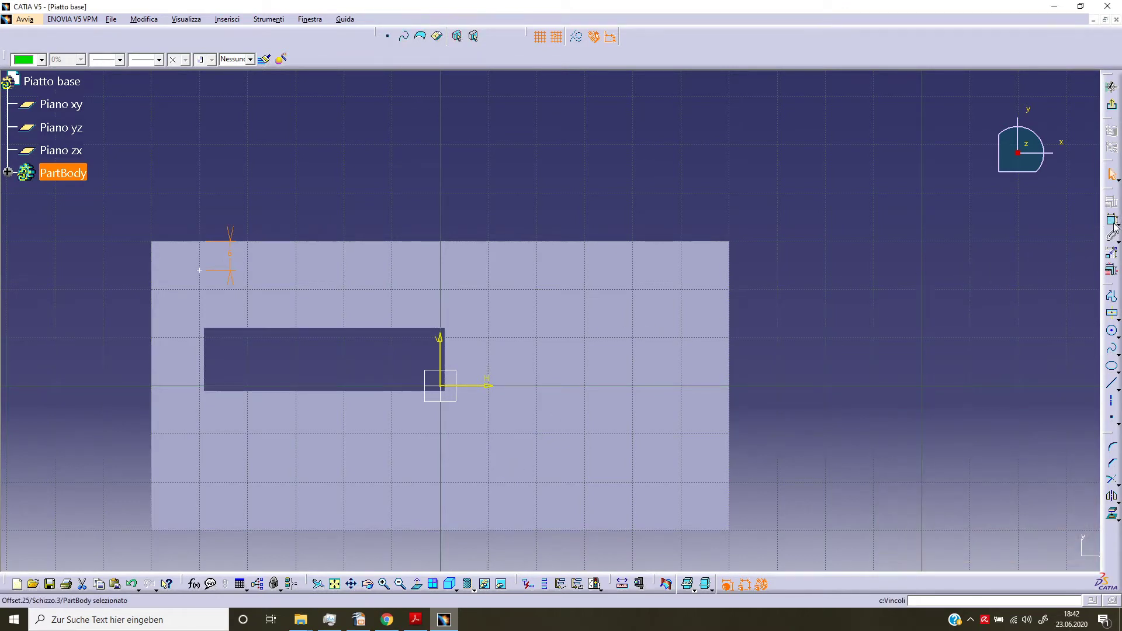
Dimension the point 6 from the plate's left edge and select it
{"action": "left_click", "coordinate": [1112, 219]}
{"action": "left_click", "coordinate": [199, 272]}
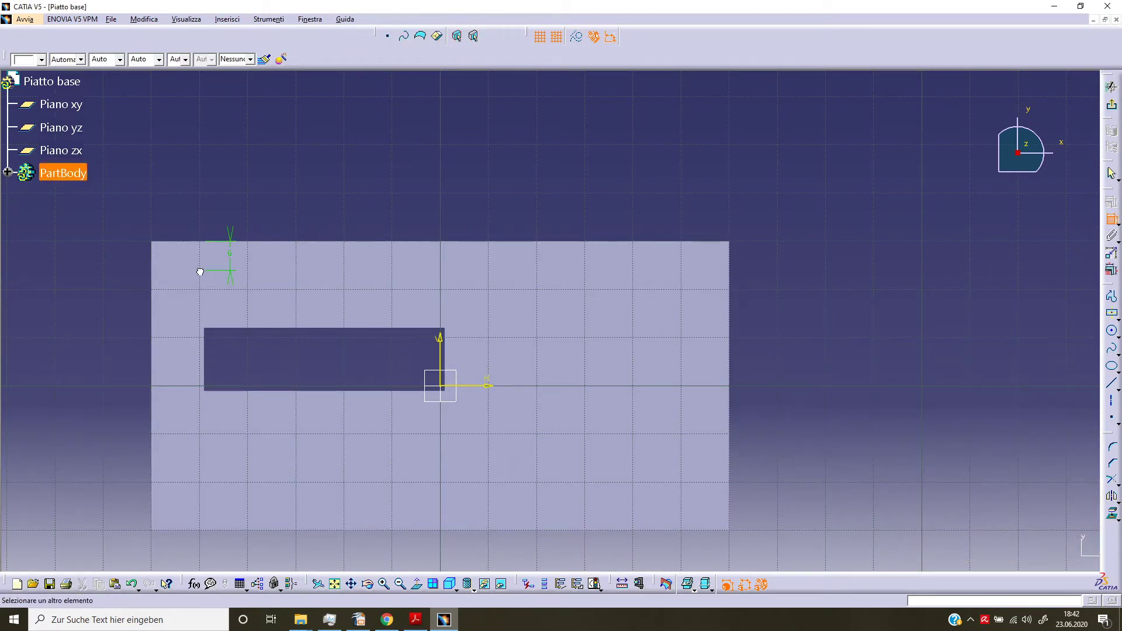
{"action": "left_click", "coordinate": [153, 267]}
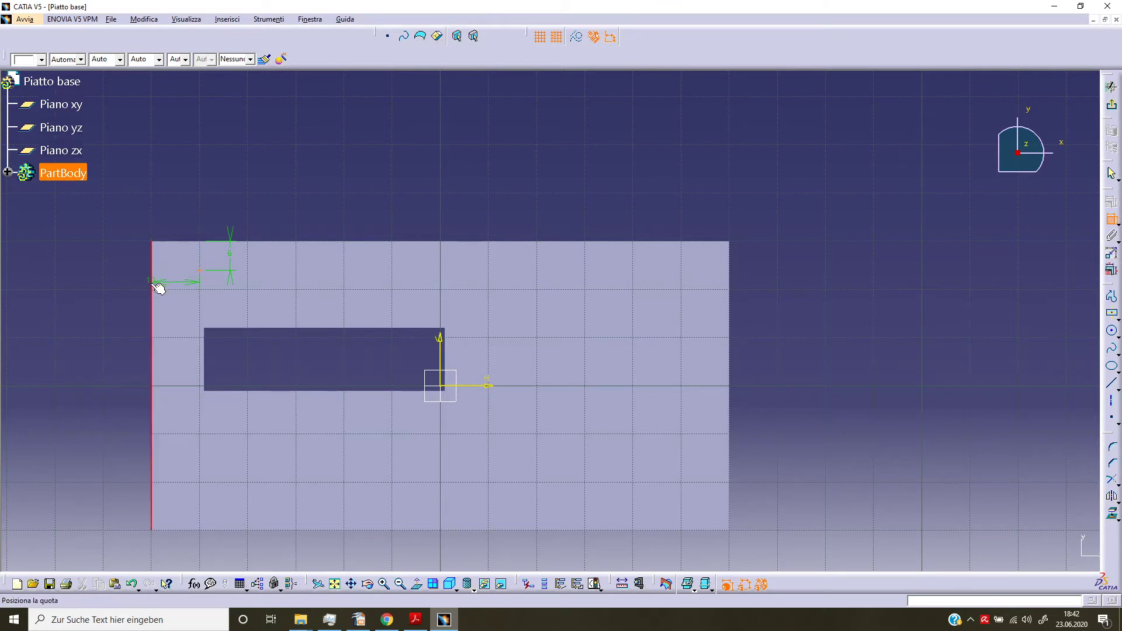
{"action": "left_click", "coordinate": [129, 276]}
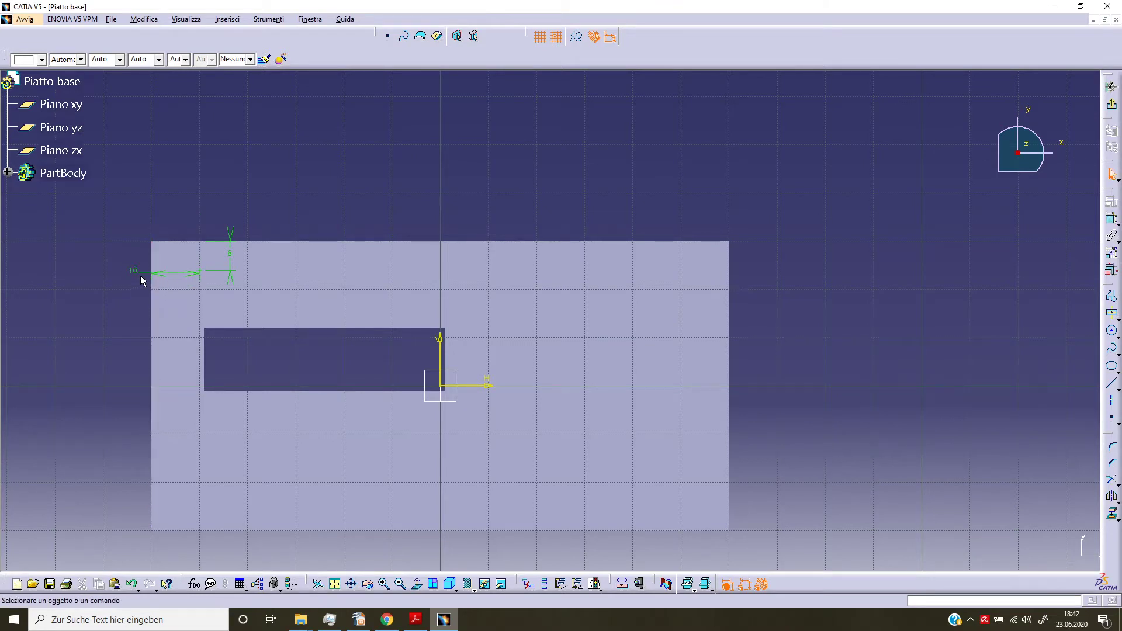
{"action": "double_click", "coordinate": [141, 275]}
{"action": "type", "text": "6"}
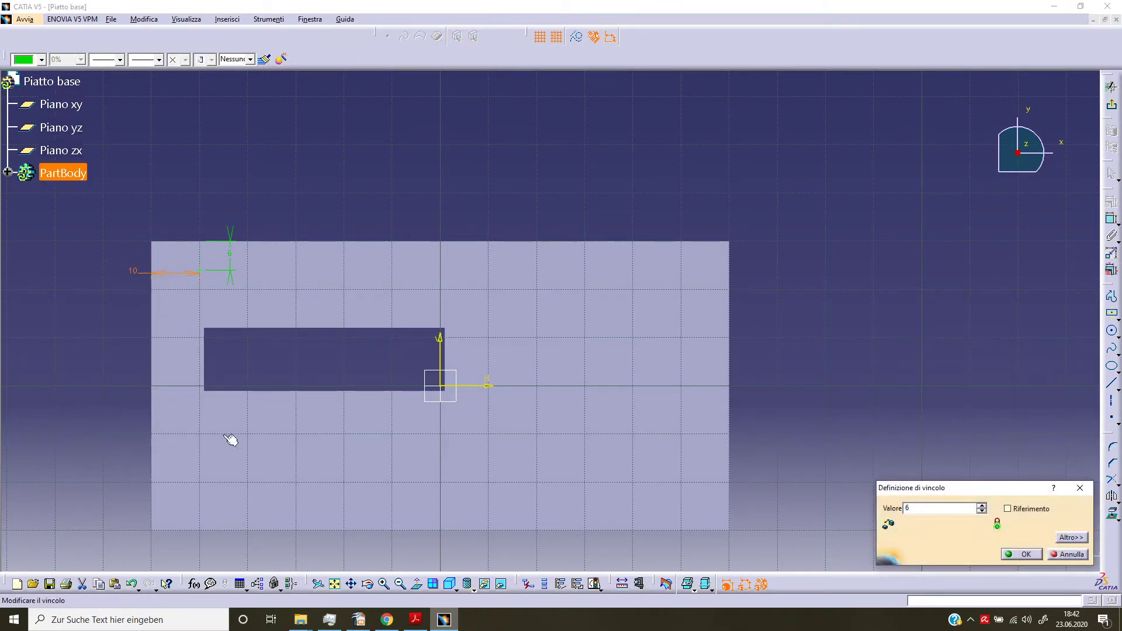
{"action": "key", "text": "Return"}
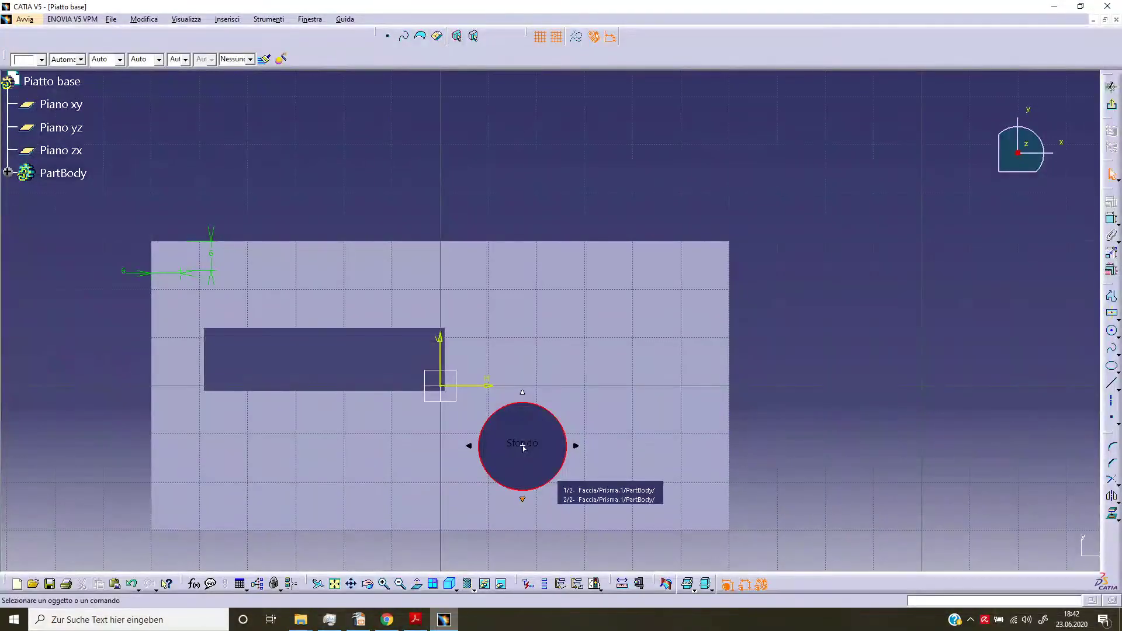
{"action": "left_click", "coordinate": [183, 272]}
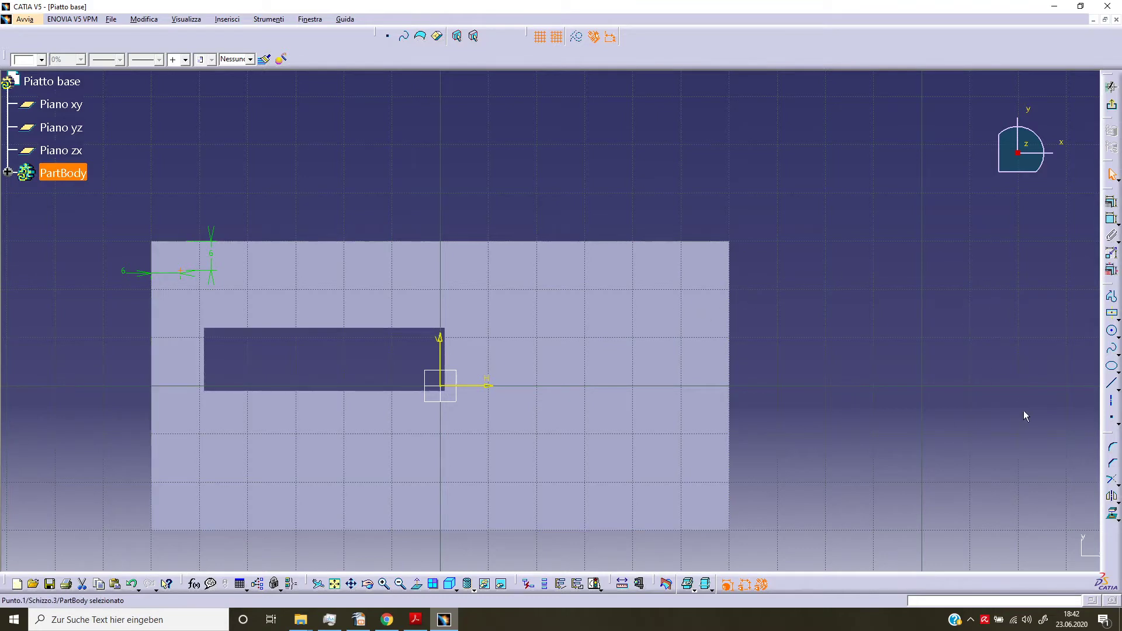
Mirror Punto.1 about the V axis, then mirror both top points about the H axis
{"action": "left_click", "coordinate": [1112, 497]}
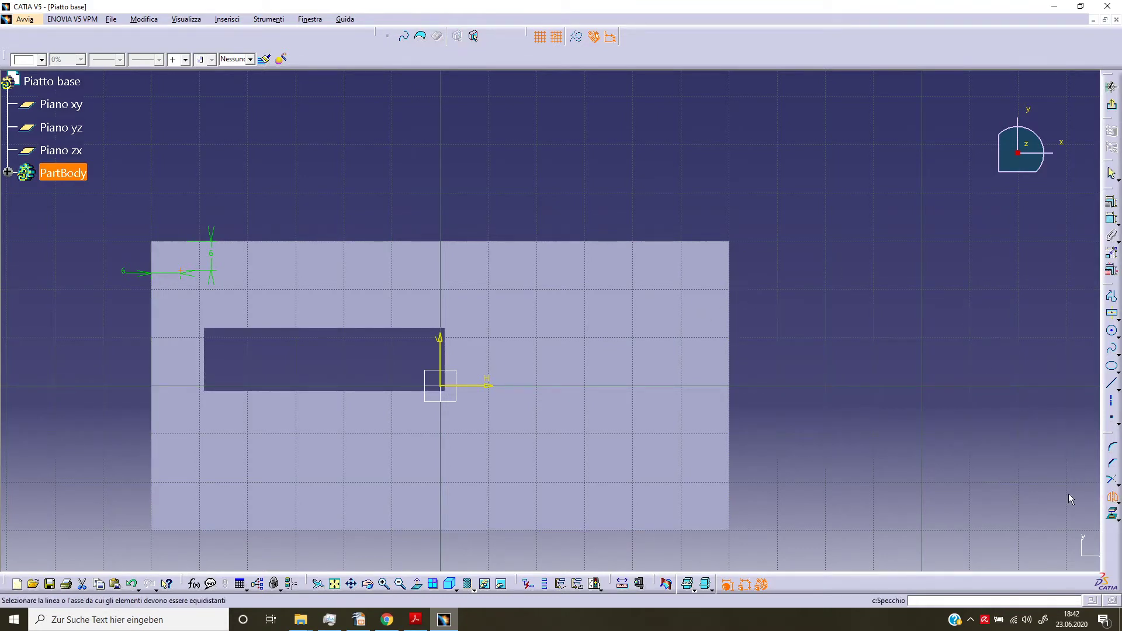
{"action": "left_click", "coordinate": [440, 342]}
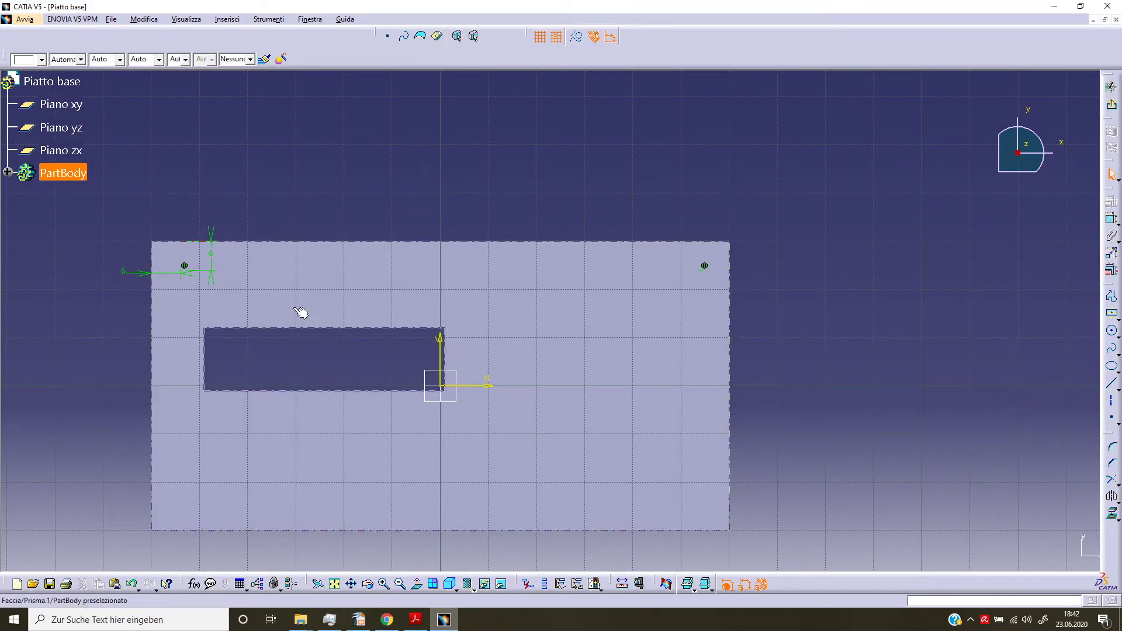
{"action": "left_click", "coordinate": [183, 267]}
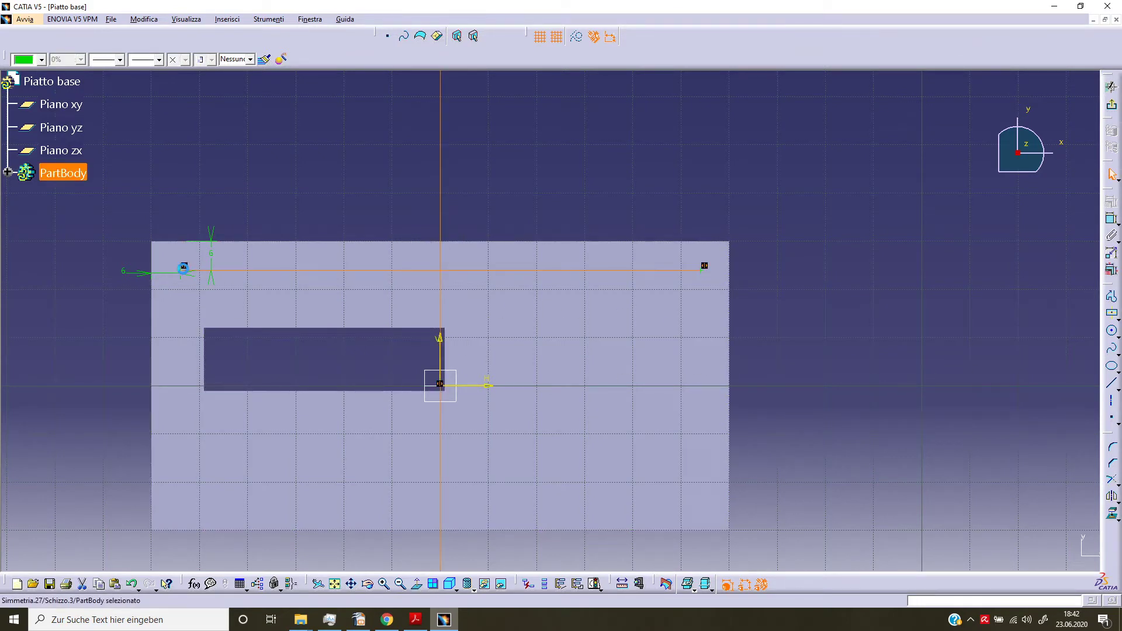
{"action": "left_click", "coordinate": [166, 200]}
{"action": "left_click", "coordinate": [179, 268]}
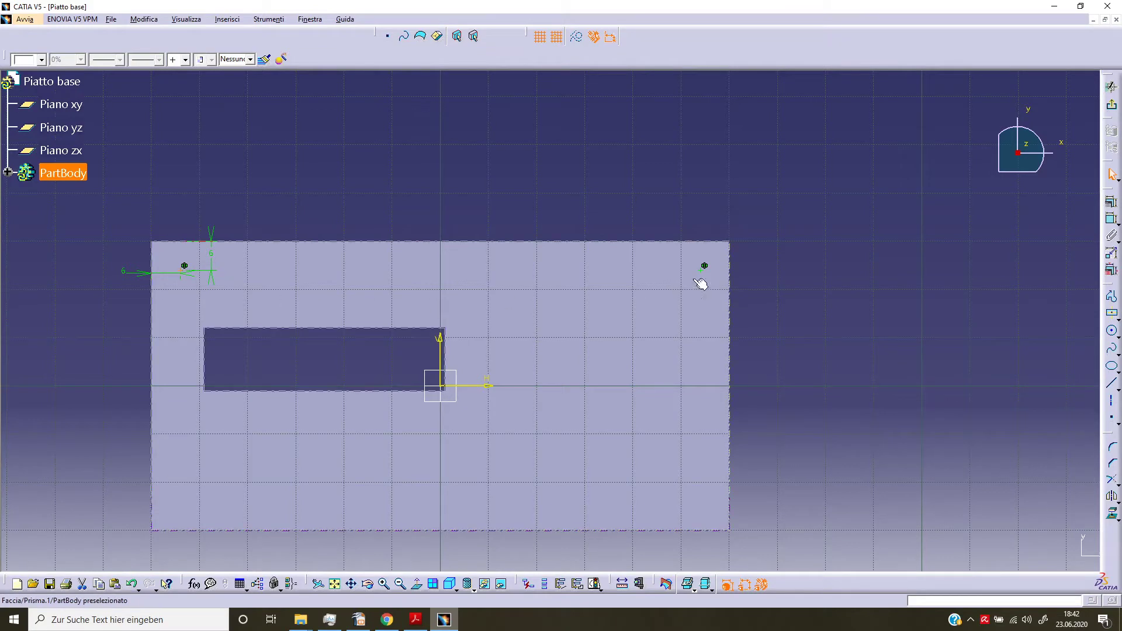
{"action": "left_click", "coordinate": [700, 270], "text": "ctrl"}
{"action": "left_click", "coordinate": [1111, 496]}
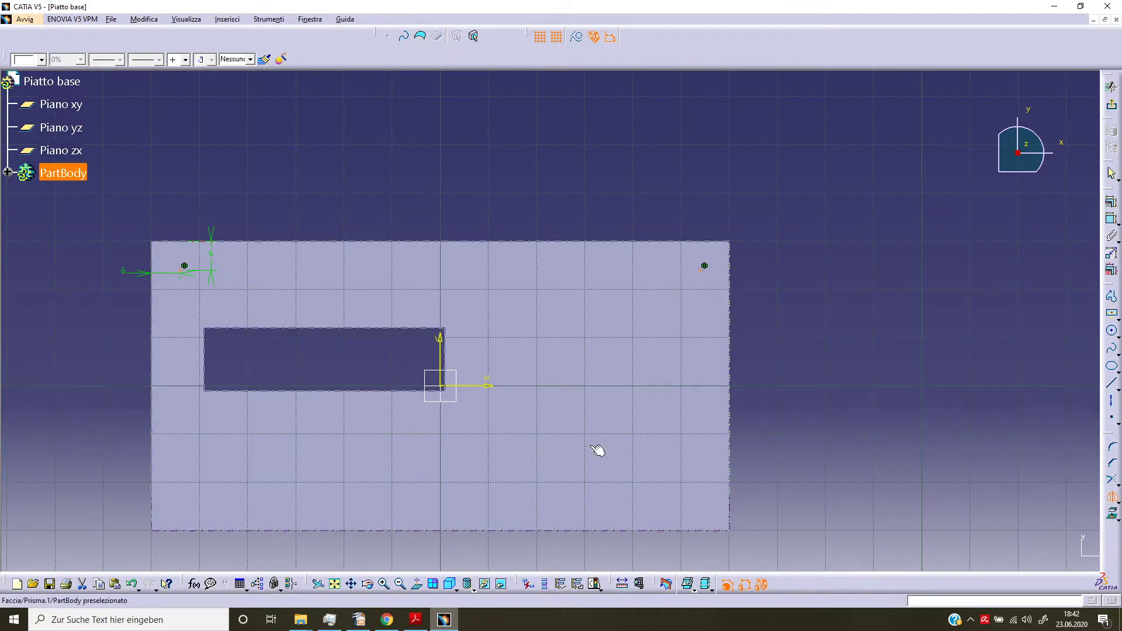
{"action": "left_click", "coordinate": [491, 387]}
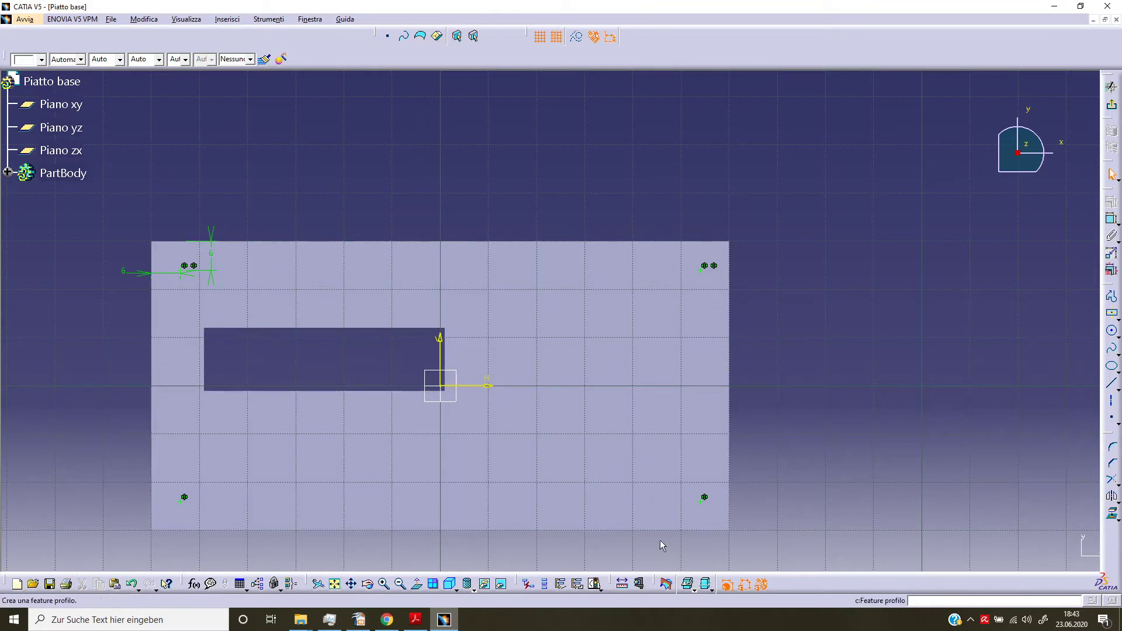
{"action": "key", "text": "Escape"}
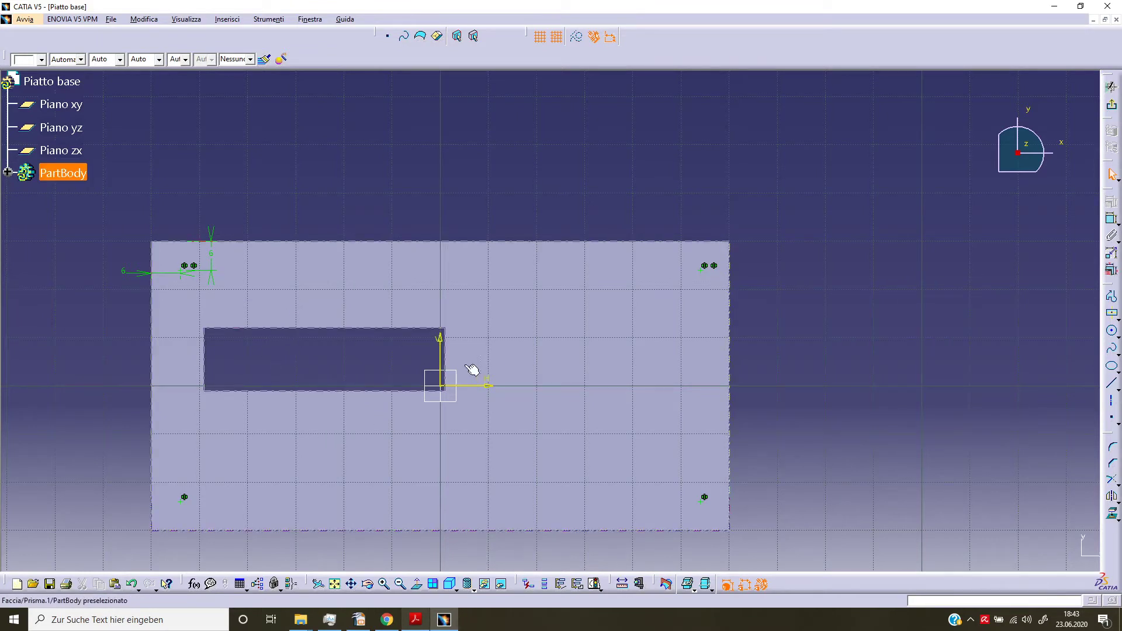
Project the pocket's top and bottom edges into the sketch
{"action": "left_click", "coordinate": [392, 396]}
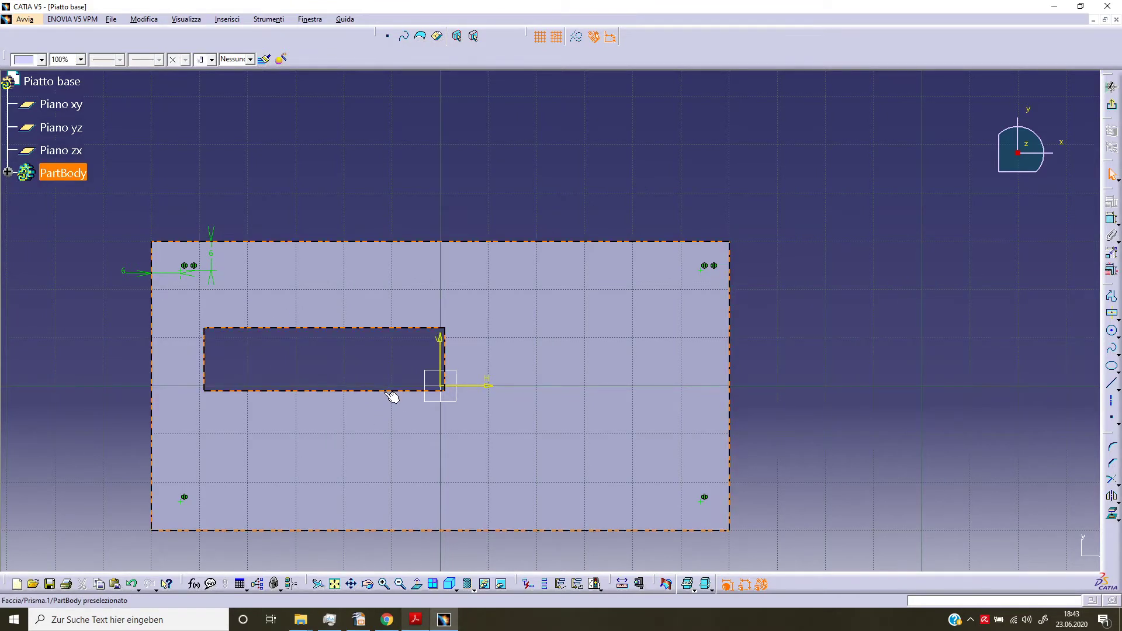
{"action": "left_click", "coordinate": [383, 390]}
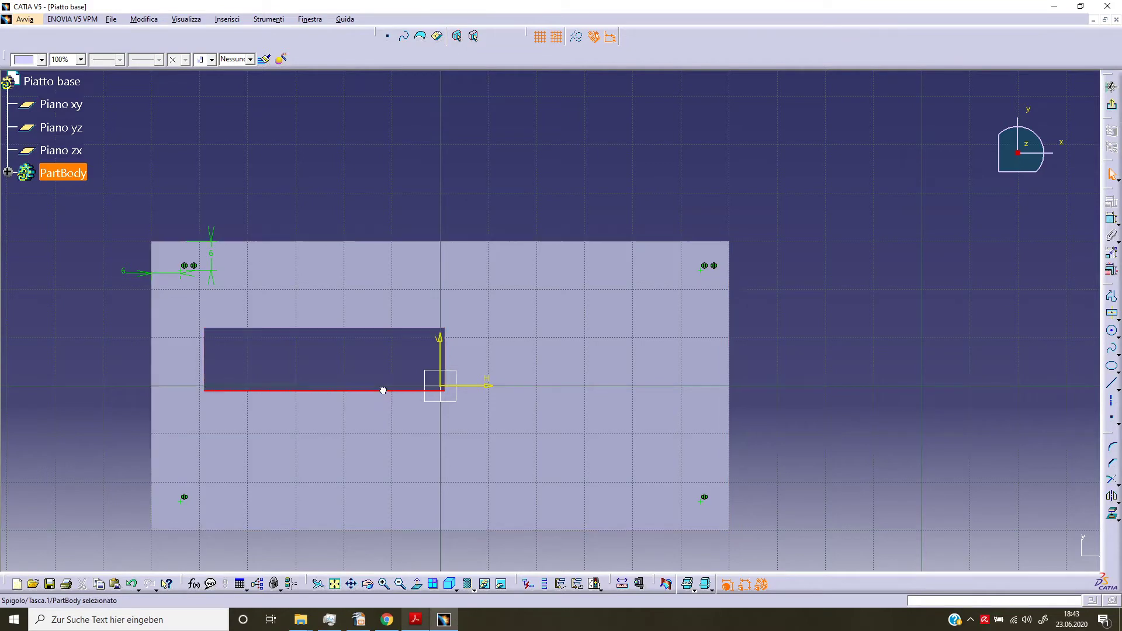
{"action": "left_click", "coordinate": [377, 328], "text": "ctrl"}
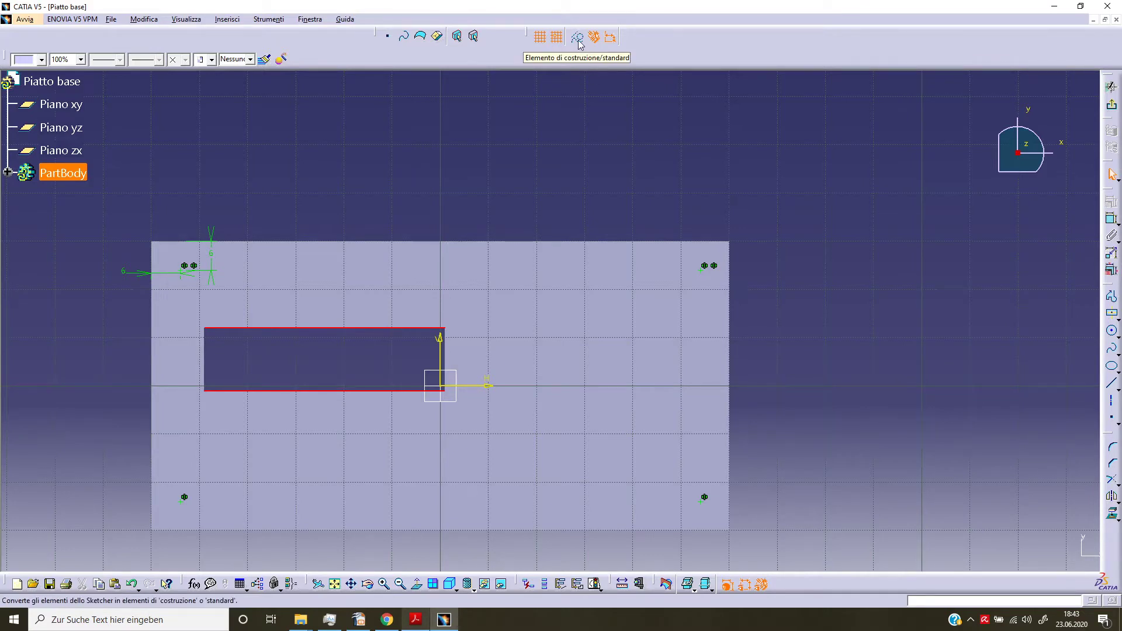
{"action": "left_click", "coordinate": [1113, 517]}
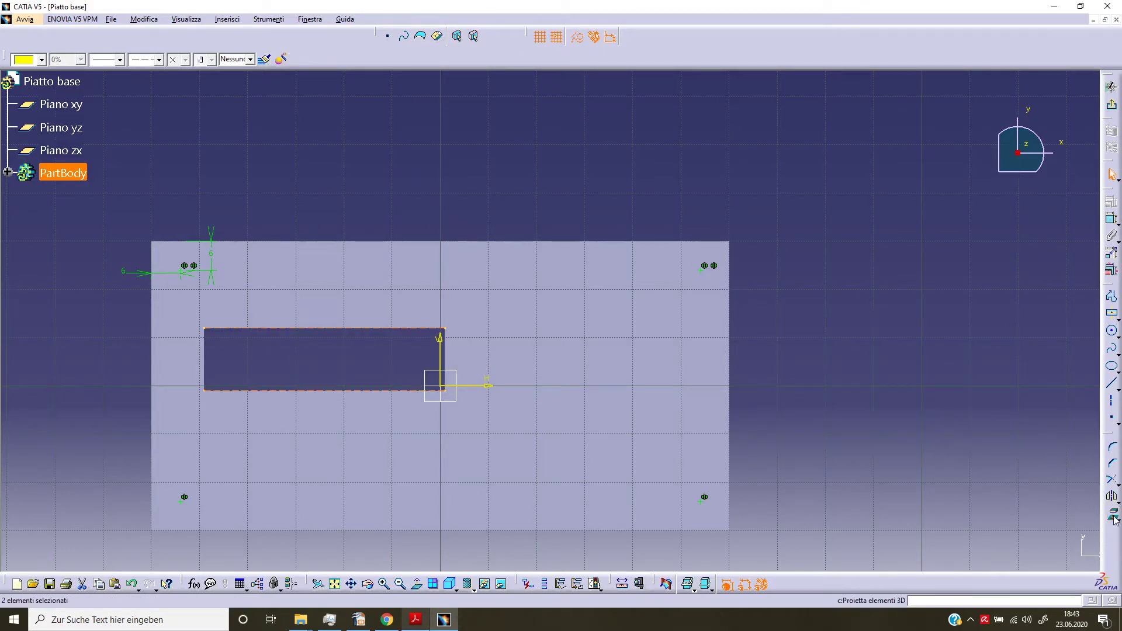
{"action": "left_click", "coordinate": [815, 397]}
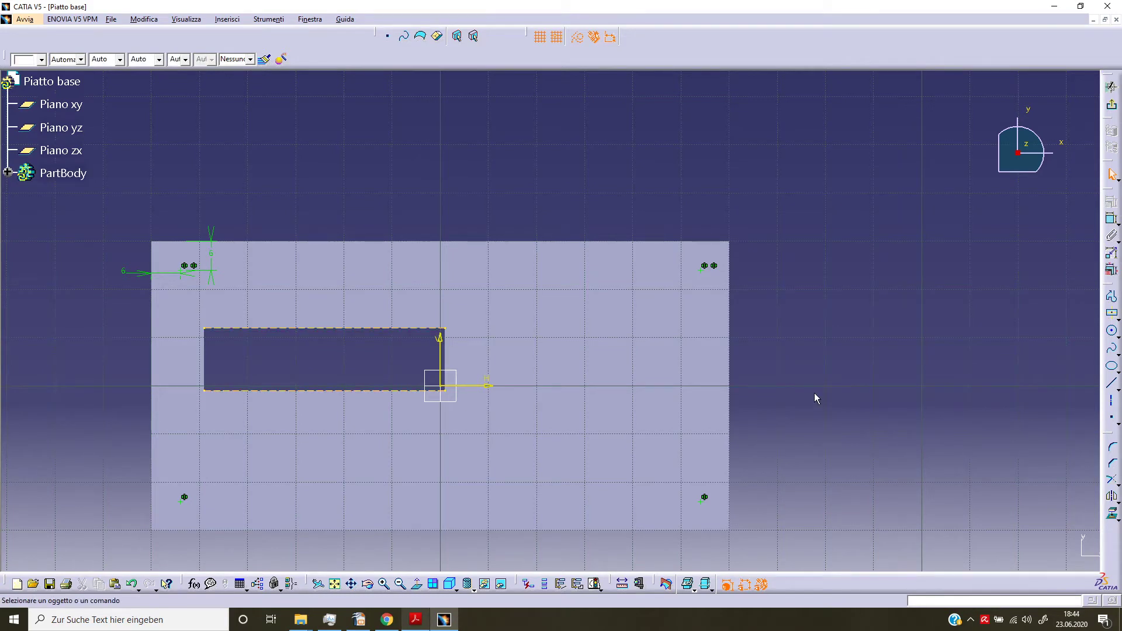
Draw a horizontal line across the pocket from left of the plate
{"action": "left_click", "coordinate": [1108, 400]}
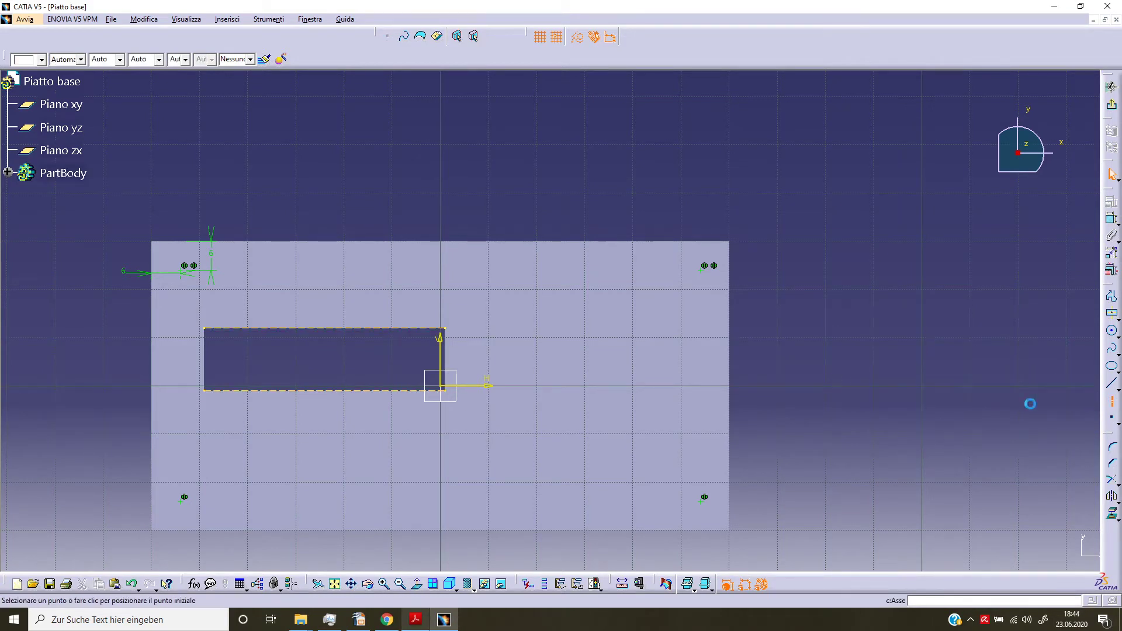
{"action": "left_click", "coordinate": [124, 358]}
{"action": "left_click", "coordinate": [526, 342]}
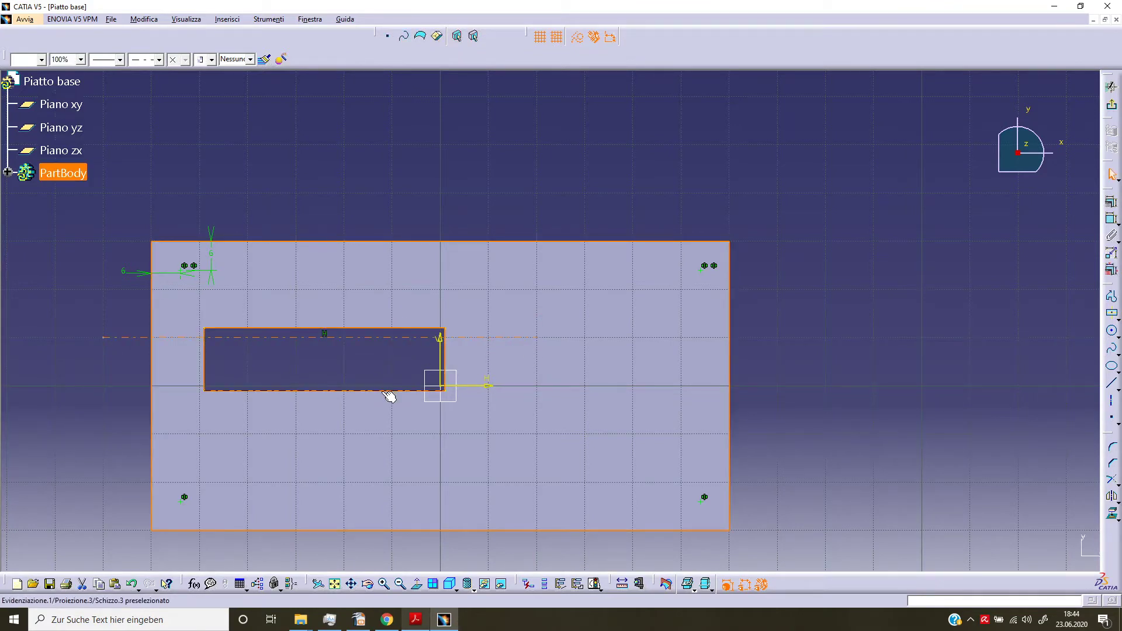
{"action": "left_click", "coordinate": [391, 429]}
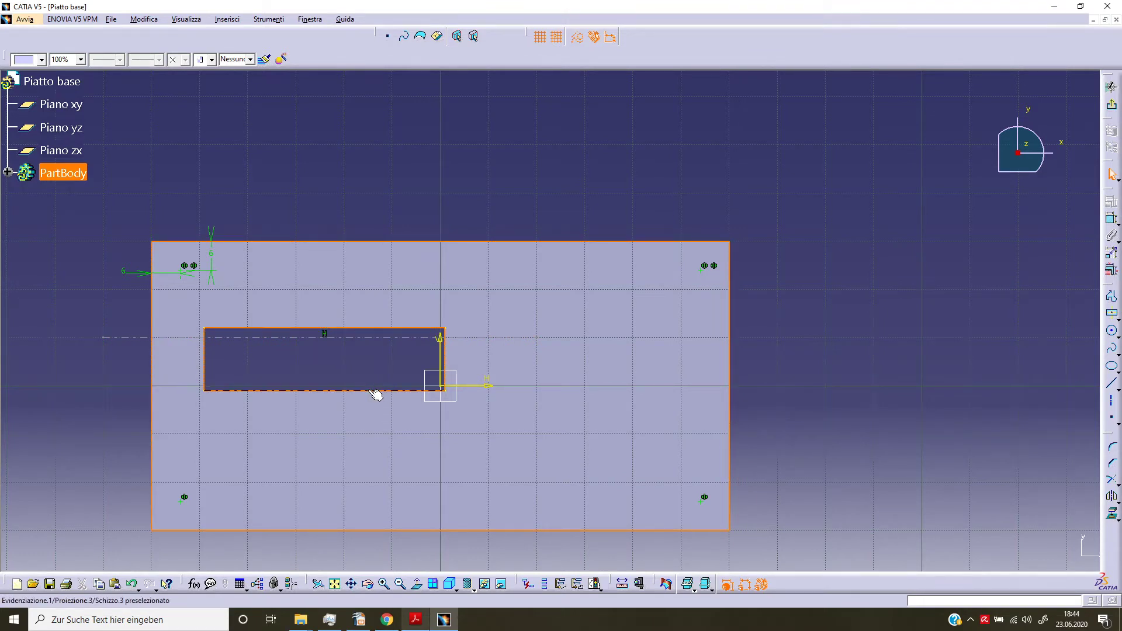
Make the line symmetric between the projected top and bottom edges, then select the pocket's left and right edges
{"action": "left_click", "coordinate": [379, 328]}
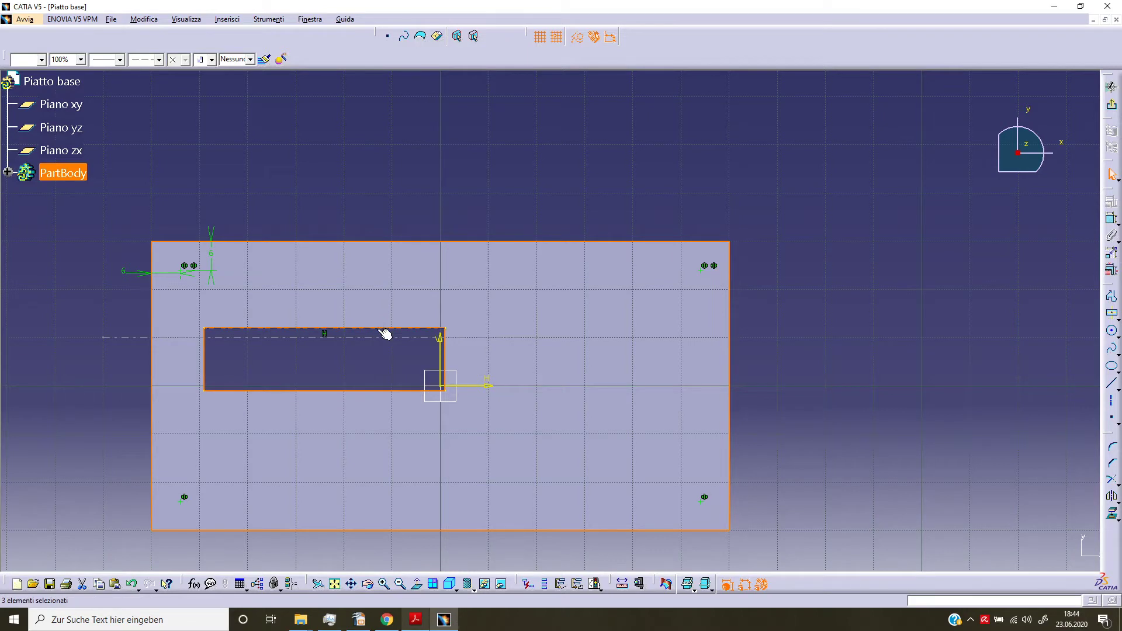
{"action": "left_click", "coordinate": [381, 337], "text": "ctrl"}
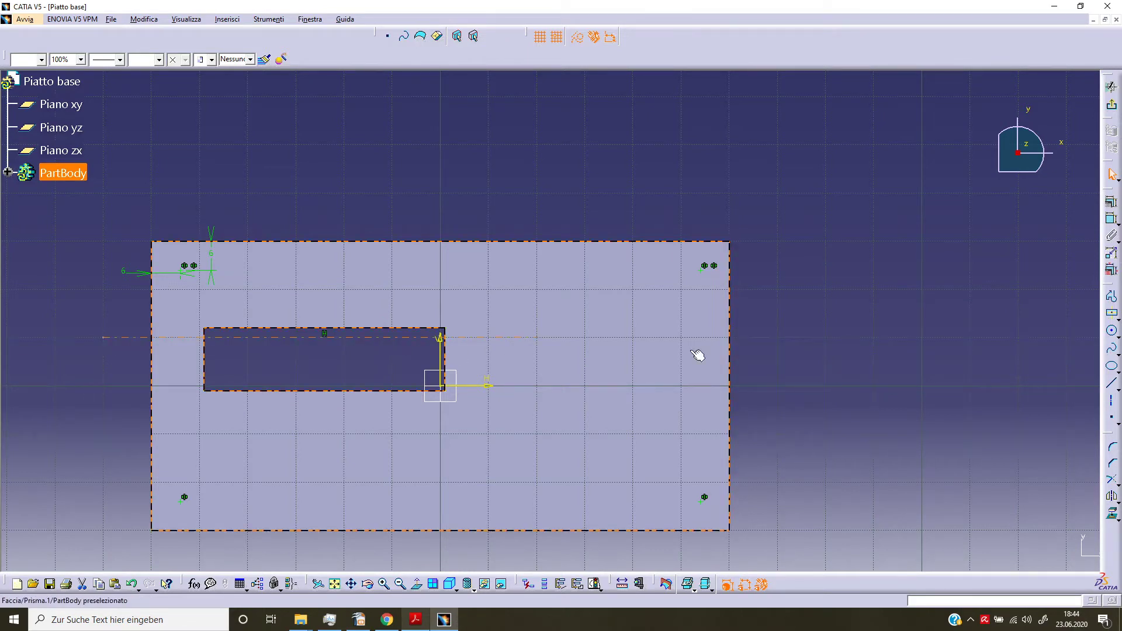
{"action": "left_click", "coordinate": [1110, 204]}
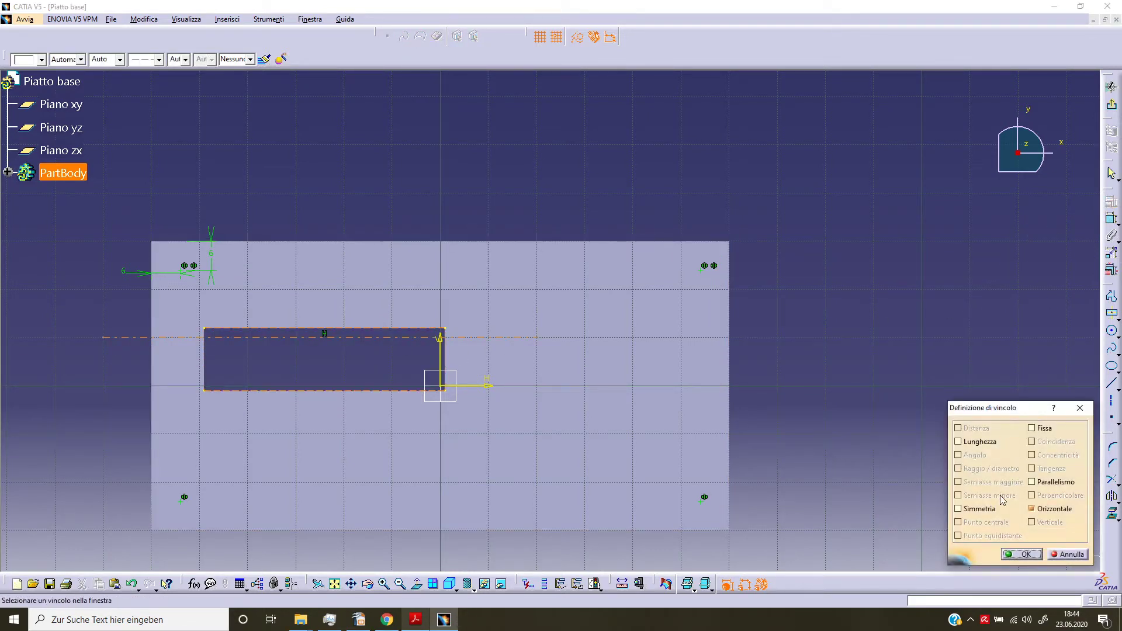
{"action": "left_click", "coordinate": [978, 509]}
{"action": "left_click", "coordinate": [1022, 554]}
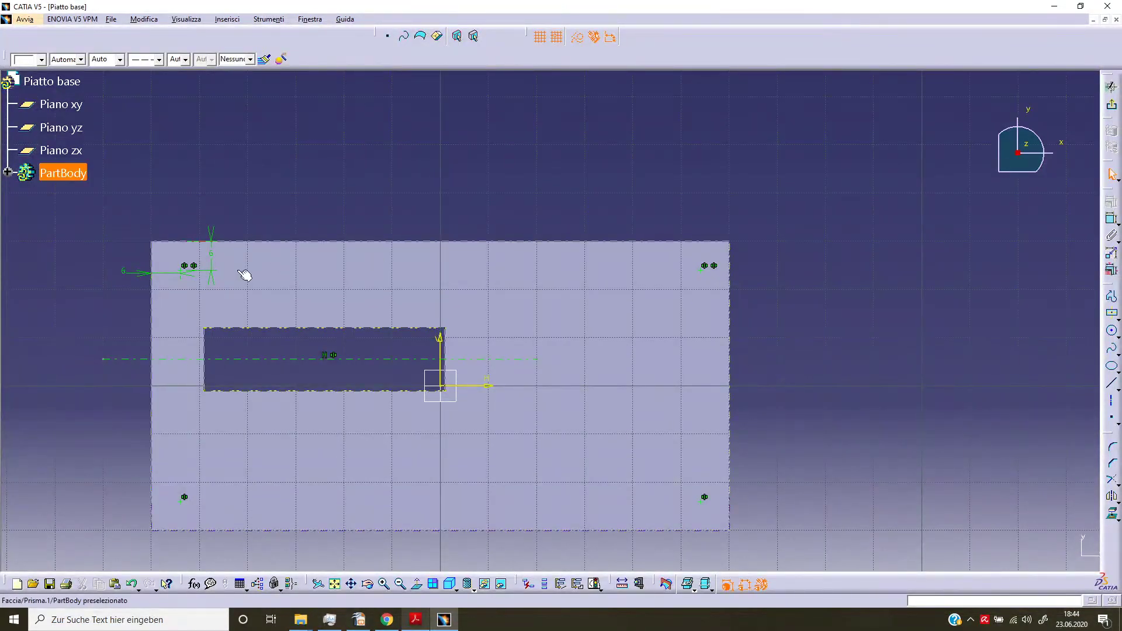
{"action": "left_click", "coordinate": [207, 353]}
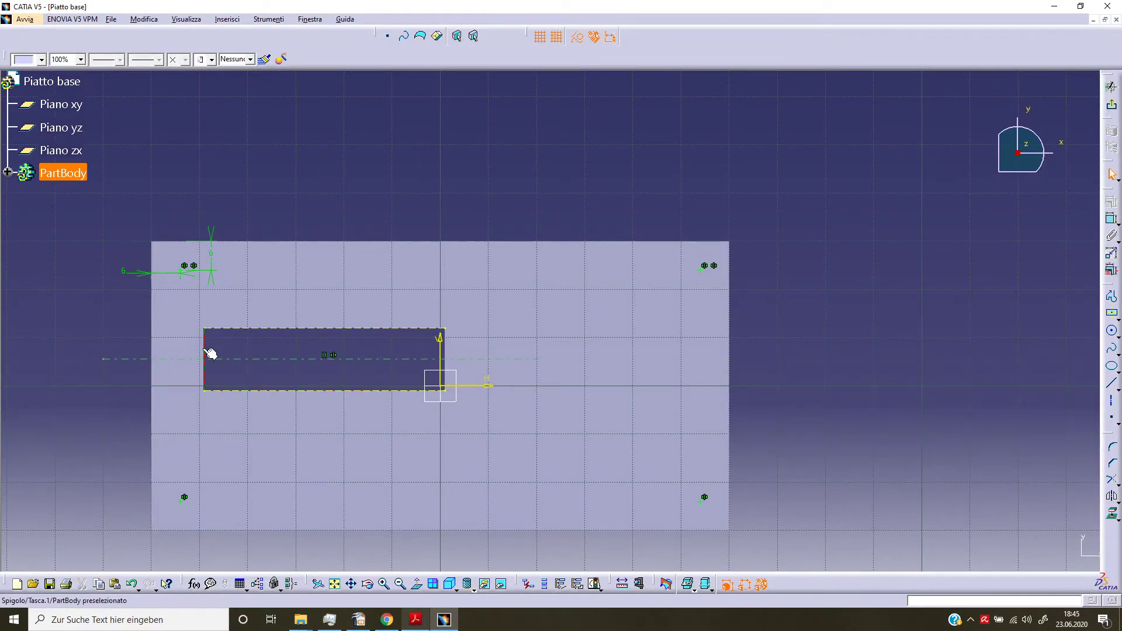
{"action": "left_click", "coordinate": [452, 351], "text": "ctrl"}
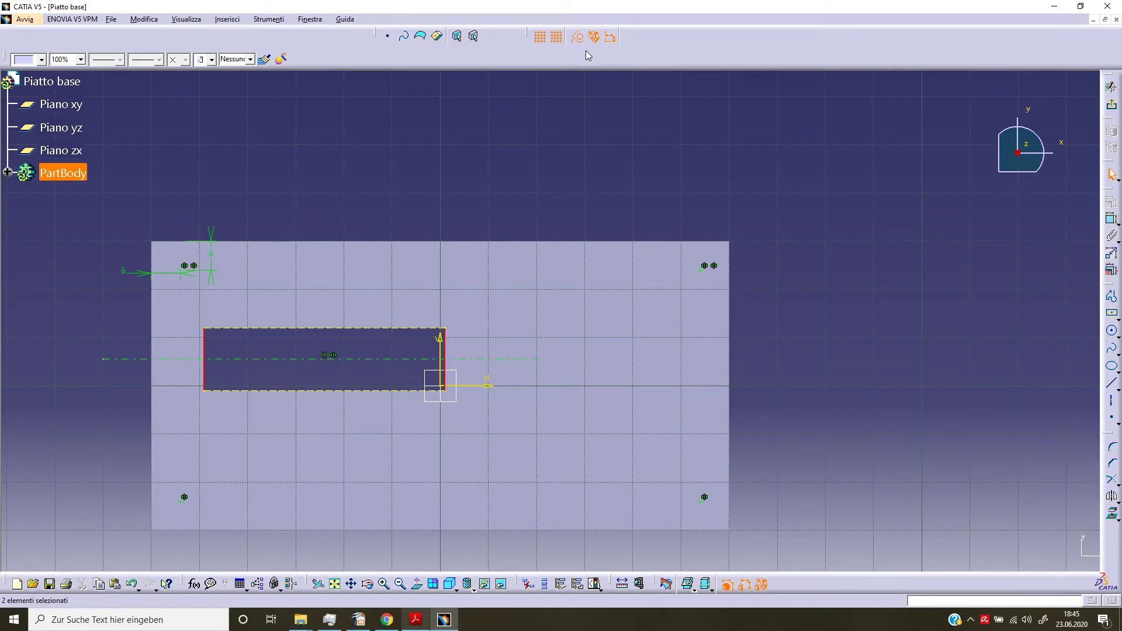
Project the pocket's left and right edges and draw a vertical axis symmetric between them
{"action": "left_click", "coordinate": [1111, 513]}
{"action": "left_click", "coordinate": [1109, 403]}
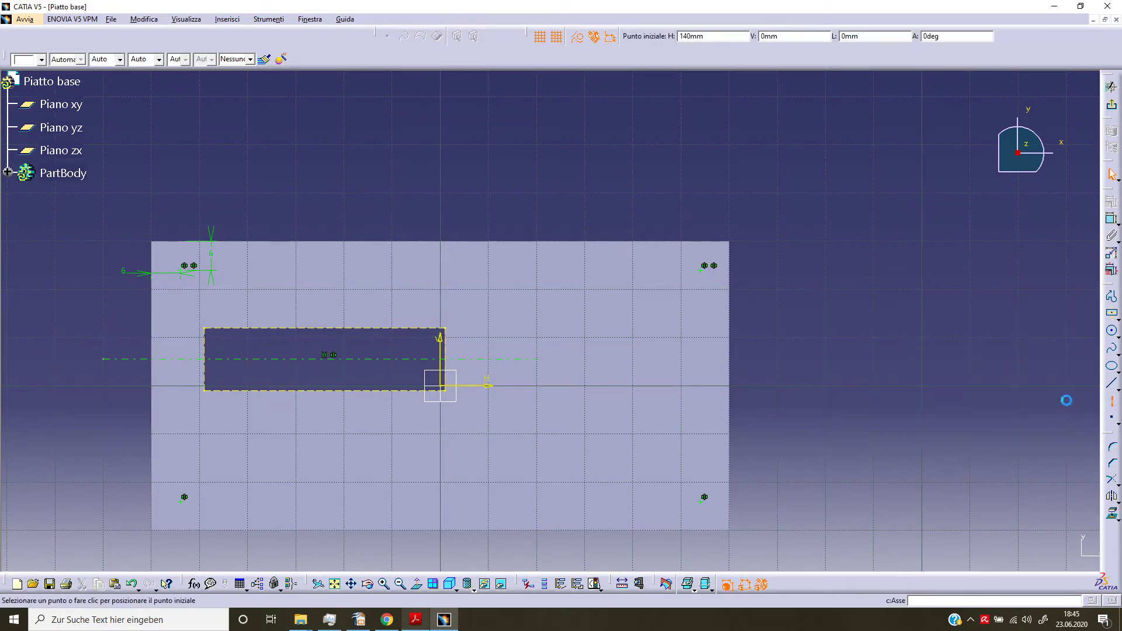
{"action": "left_click", "coordinate": [342, 287]}
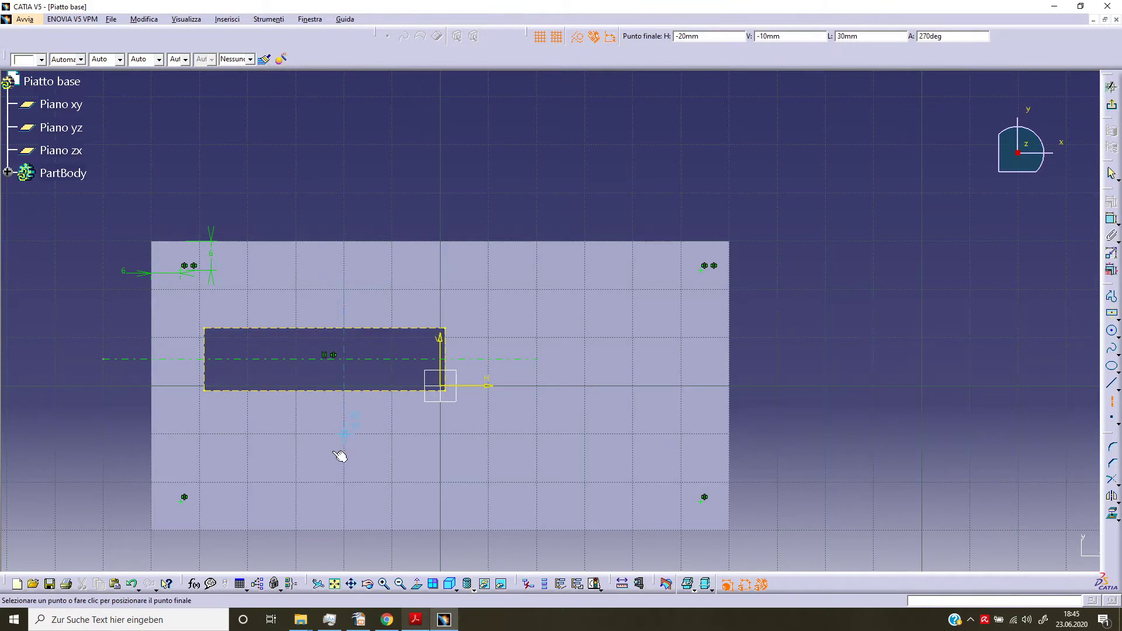
{"action": "left_click", "coordinate": [340, 456]}
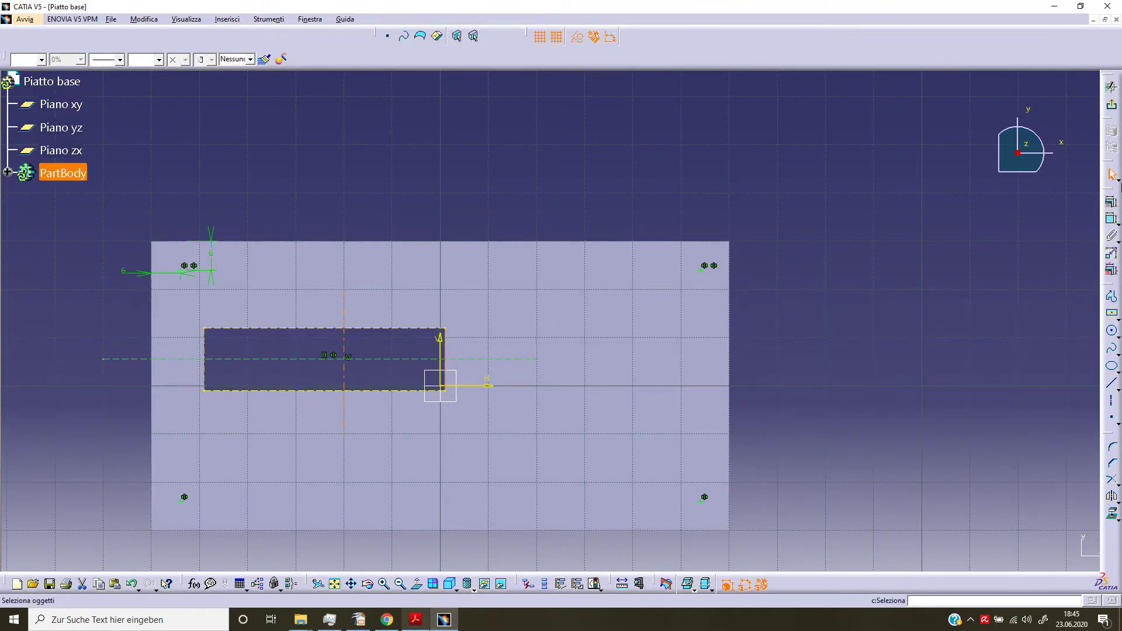
{"action": "left_click", "coordinate": [1112, 202]}
{"action": "left_click", "coordinate": [979, 509]}
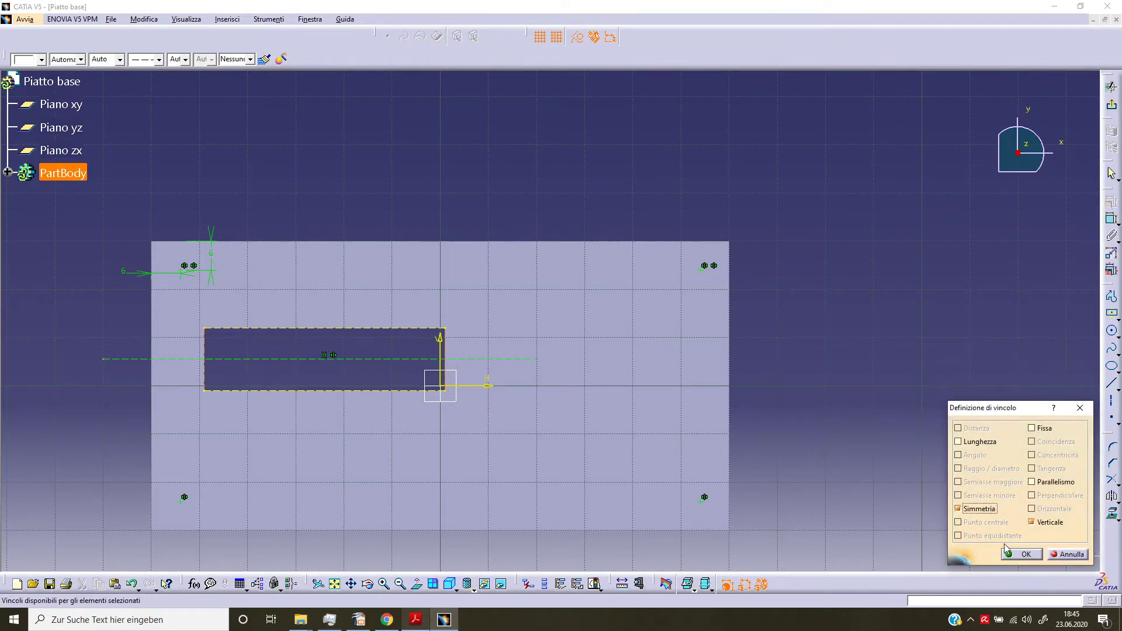
{"action": "left_click", "coordinate": [1065, 554]}
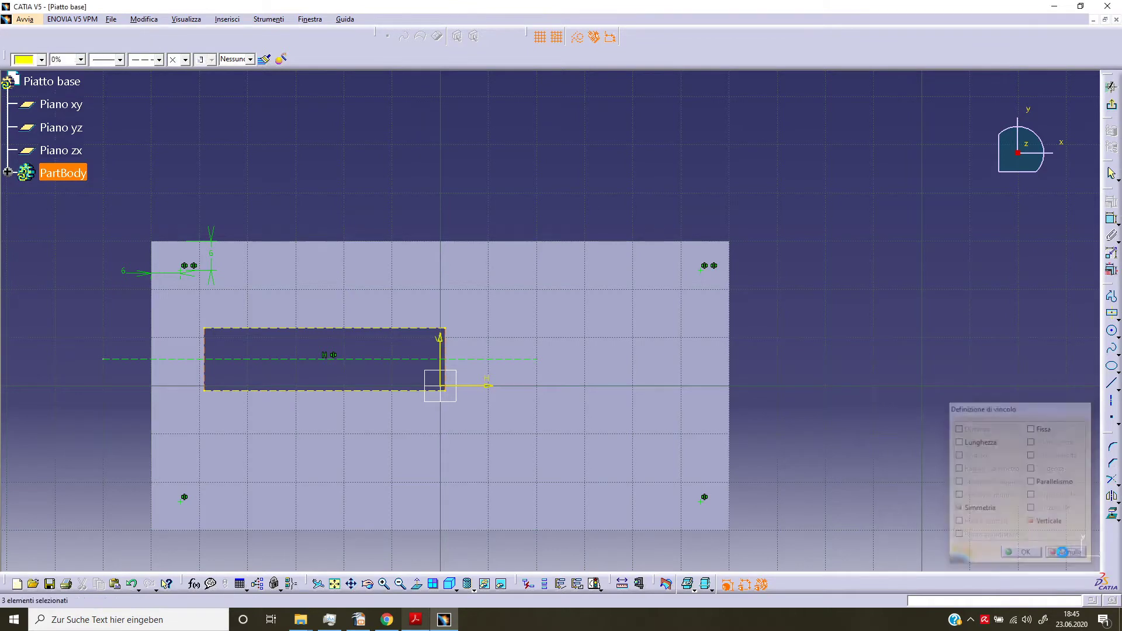
Constrain the pocket outline symmetric about the vertical axis
{"action": "left_click", "coordinate": [325, 406]}
{"action": "left_click", "coordinate": [205, 370], "text": "ctrl"}
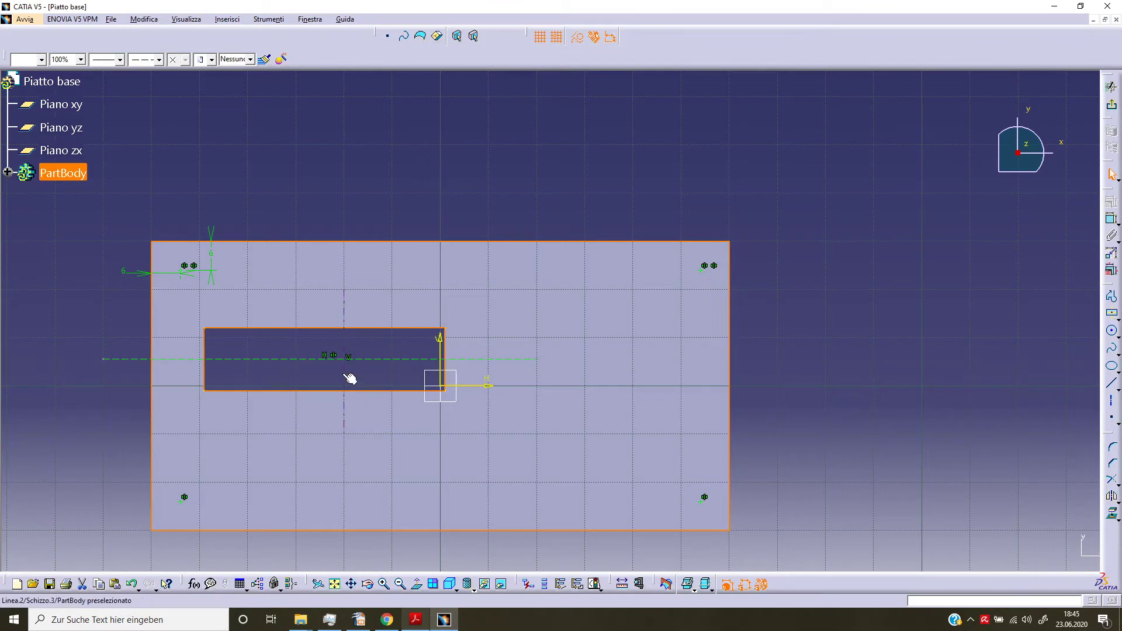
{"action": "left_click", "coordinate": [449, 357]}
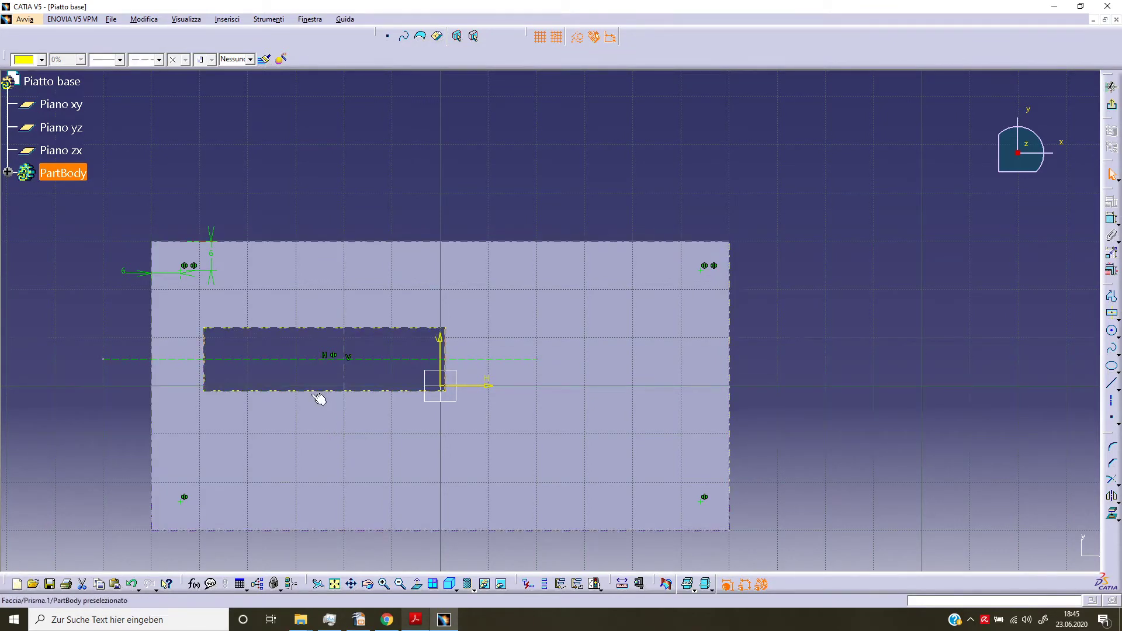
{"action": "left_click", "coordinate": [210, 376], "text": "ctrl"}
{"action": "left_click", "coordinate": [1112, 202]}
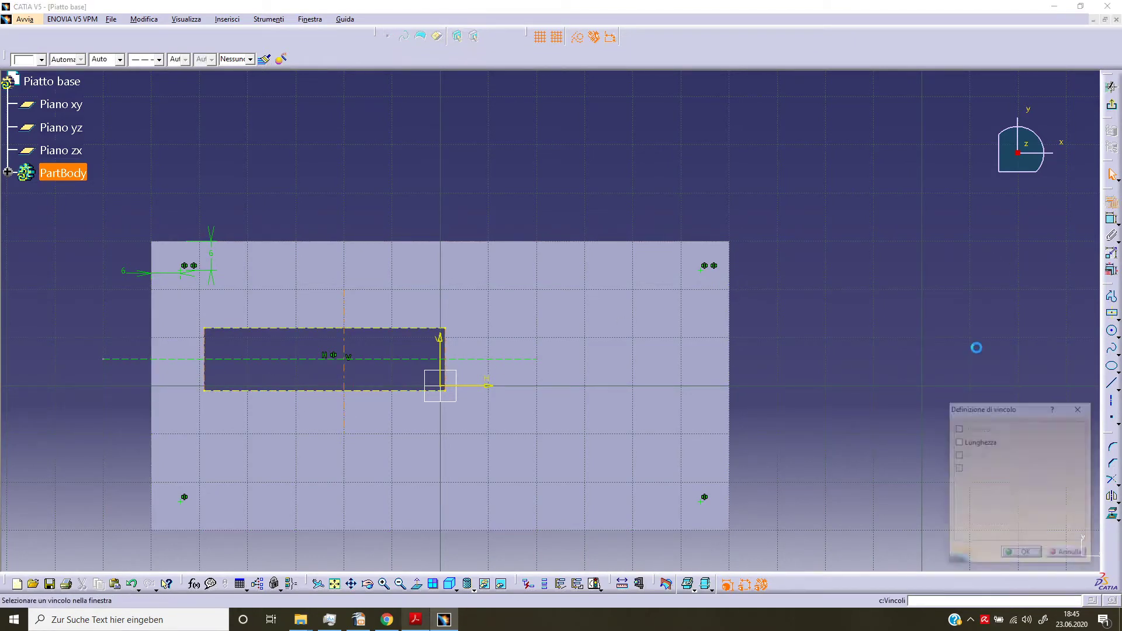
{"action": "left_click", "coordinate": [984, 510]}
{"action": "left_click", "coordinate": [1007, 551]}
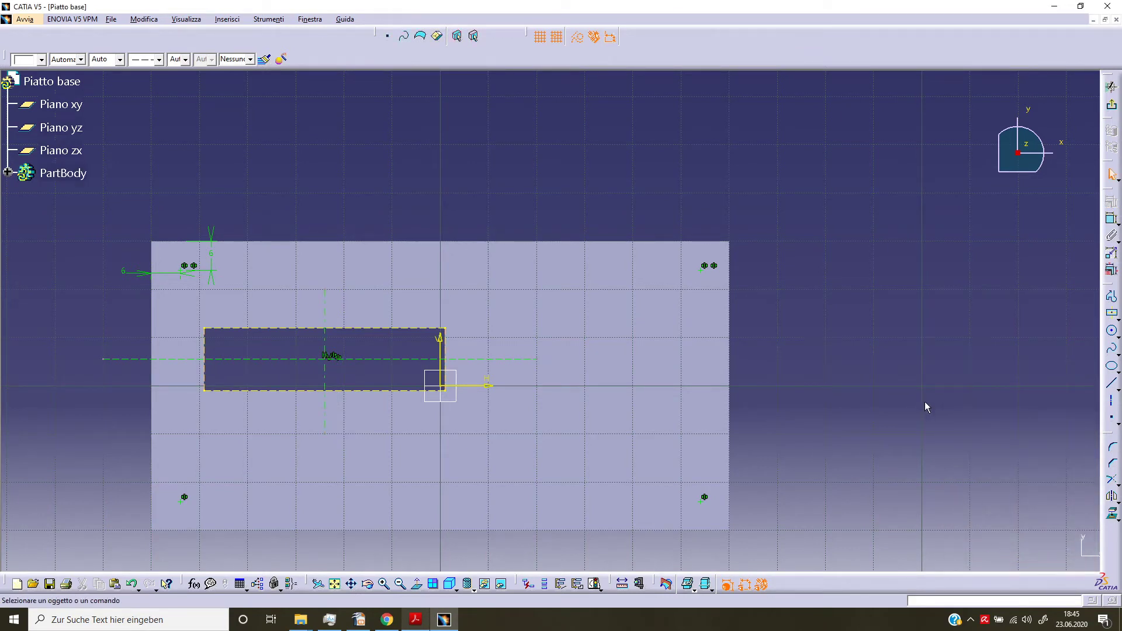
{"action": "left_click", "coordinate": [483, 465]}
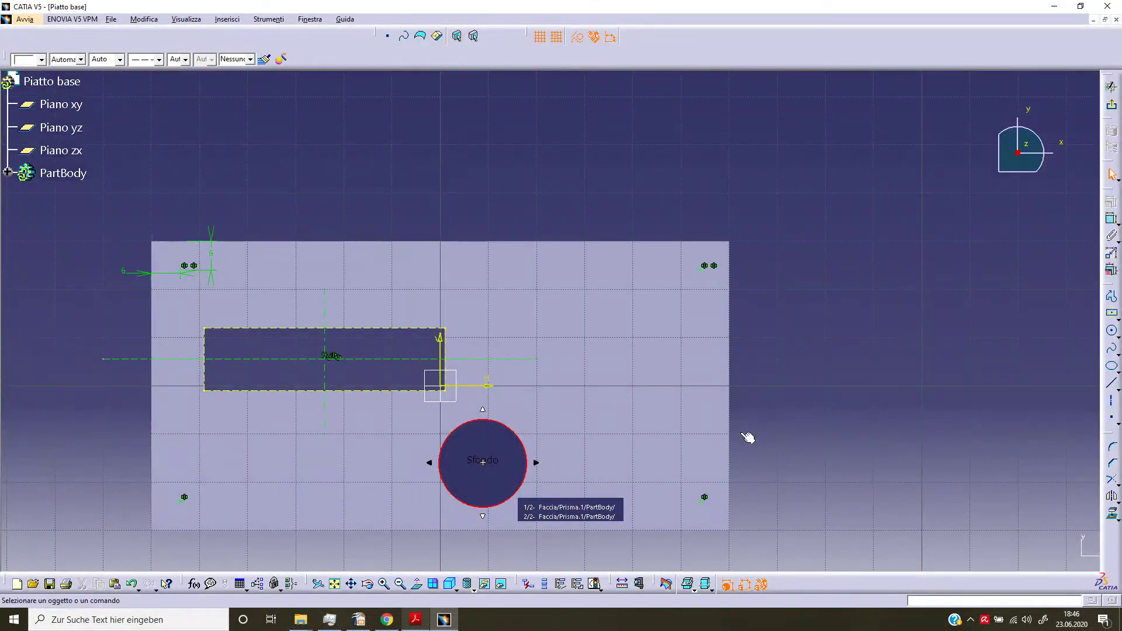
Place a point below the pocket, dimensioned 25 mm above the plate's bottom edge
{"action": "left_click", "coordinate": [1111, 419]}
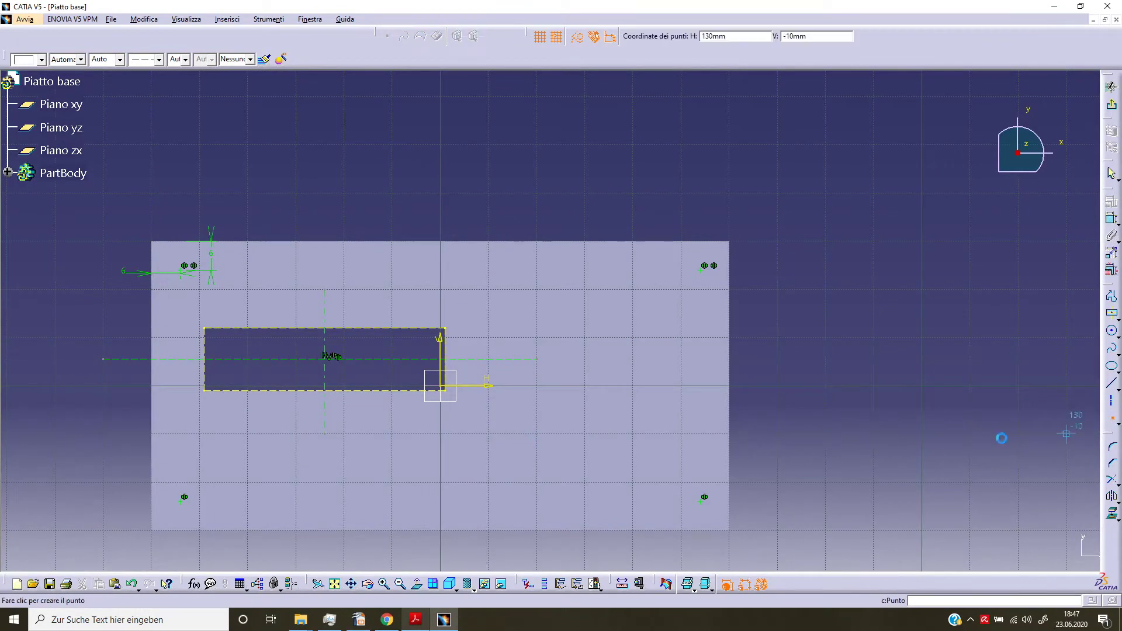
{"action": "left_click", "coordinate": [397, 440]}
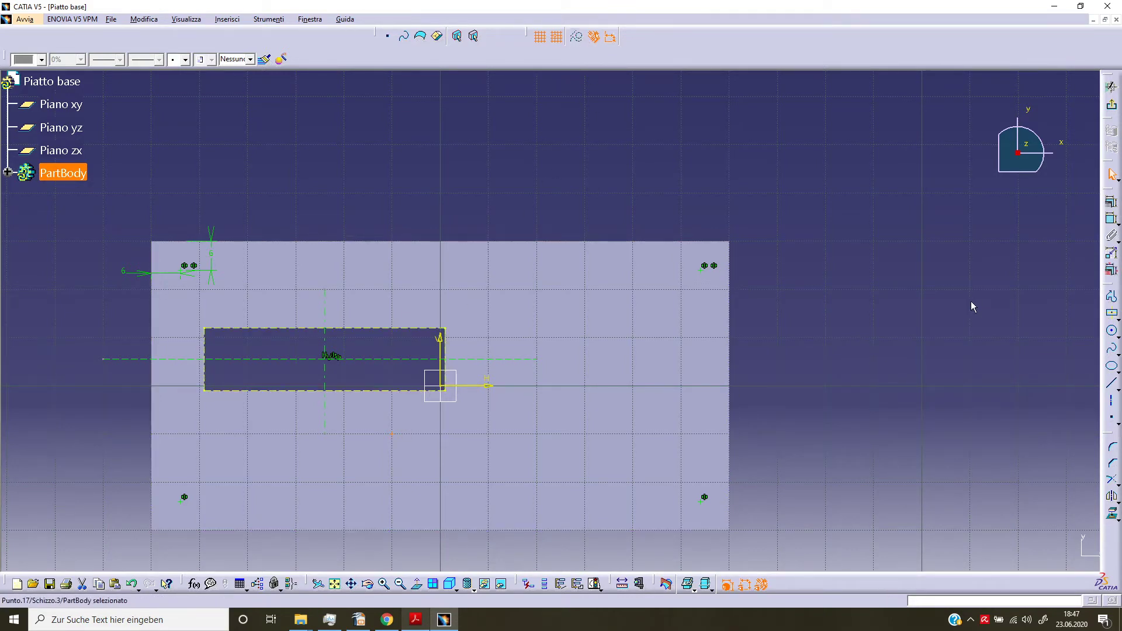
{"action": "left_click", "coordinate": [1111, 221]}
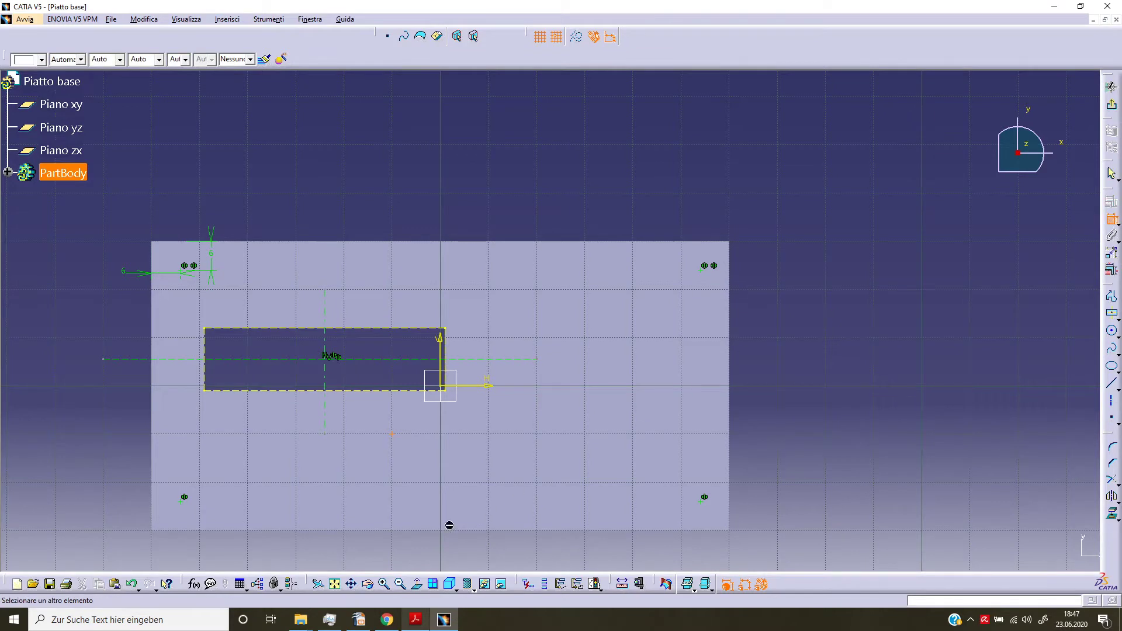
{"action": "left_click", "coordinate": [401, 531]}
{"action": "left_click", "coordinate": [440, 483]}
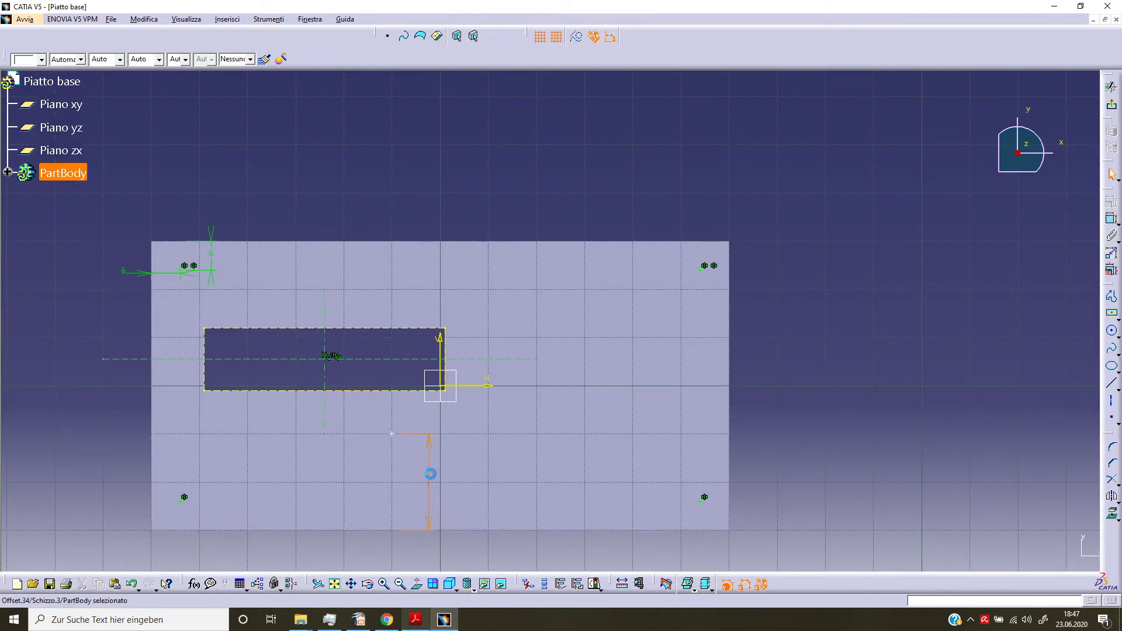
{"action": "double_click", "coordinate": [428, 473]}
{"action": "type", "text": "25"}
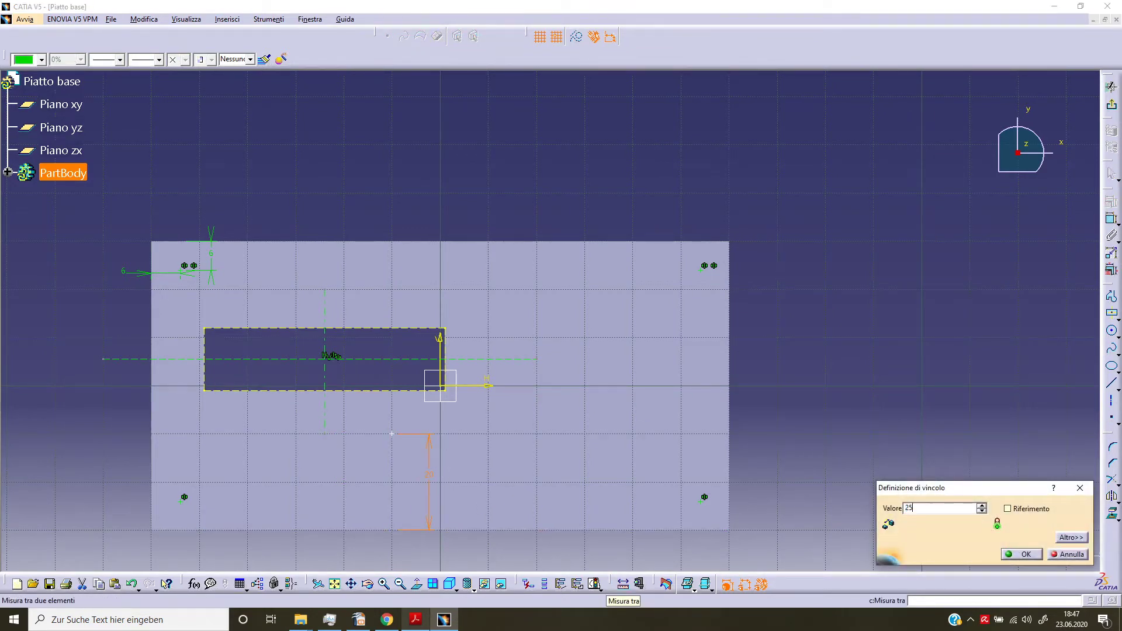
{"action": "key", "text": "Return"}
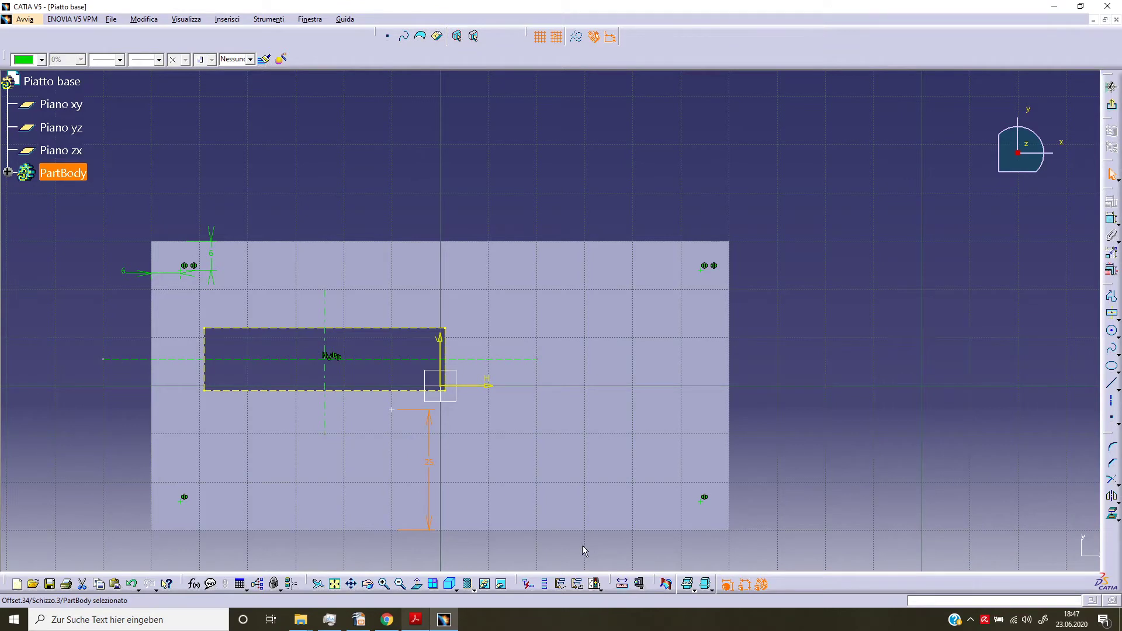
Dimension the point 17 mm horizontally from the pocket's right edge
{"action": "left_click", "coordinate": [1111, 219]}
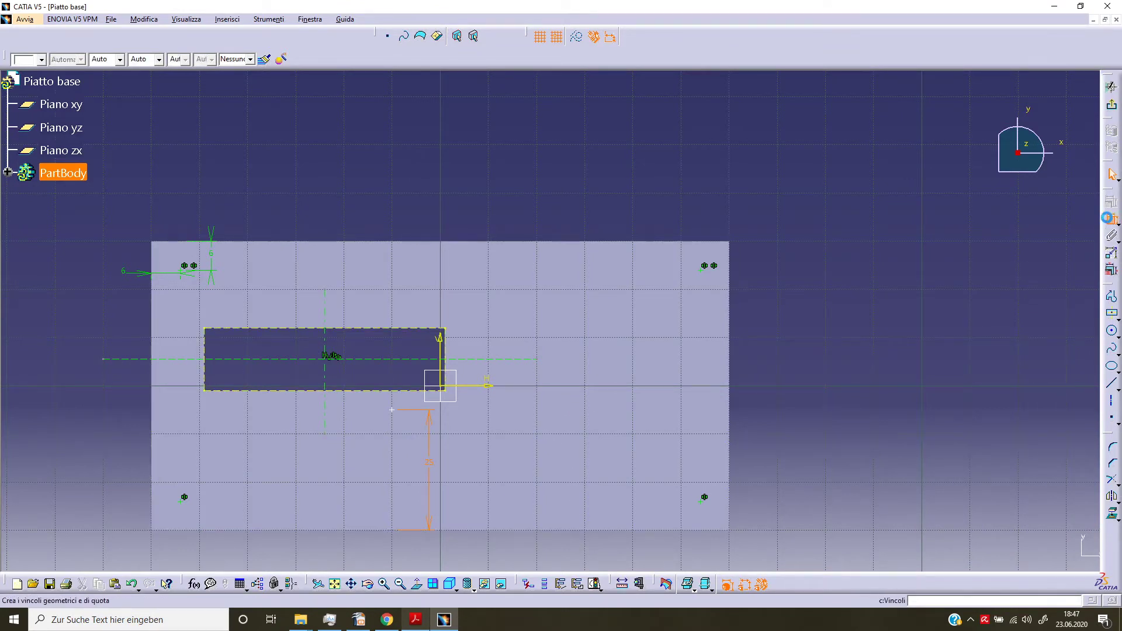
{"action": "left_click", "coordinate": [398, 416]}
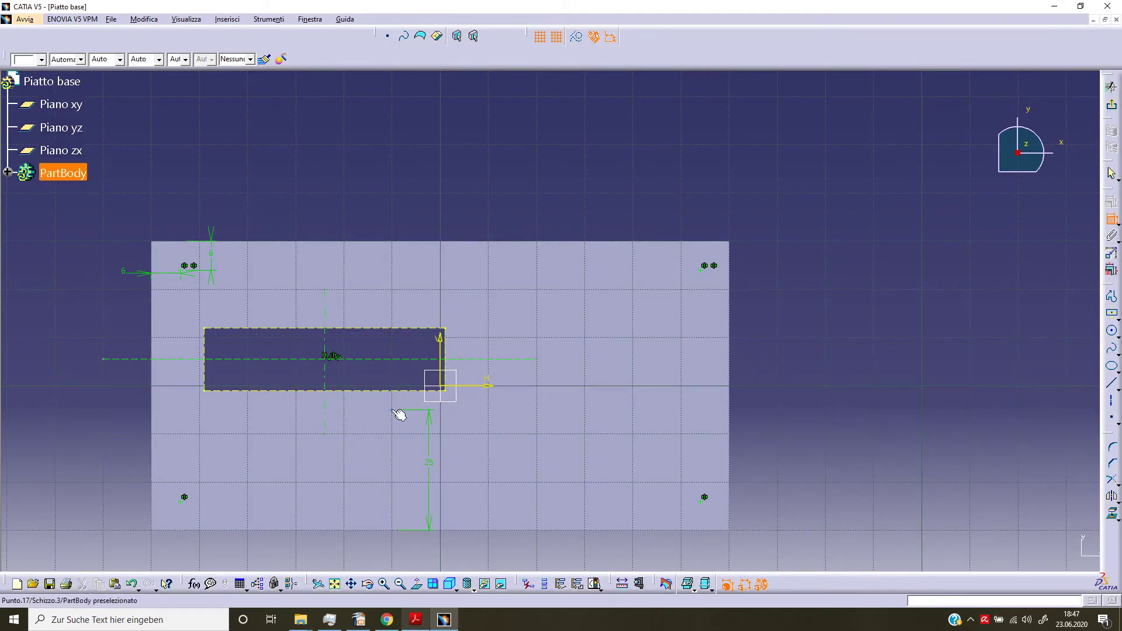
{"action": "left_click", "coordinate": [443, 357]}
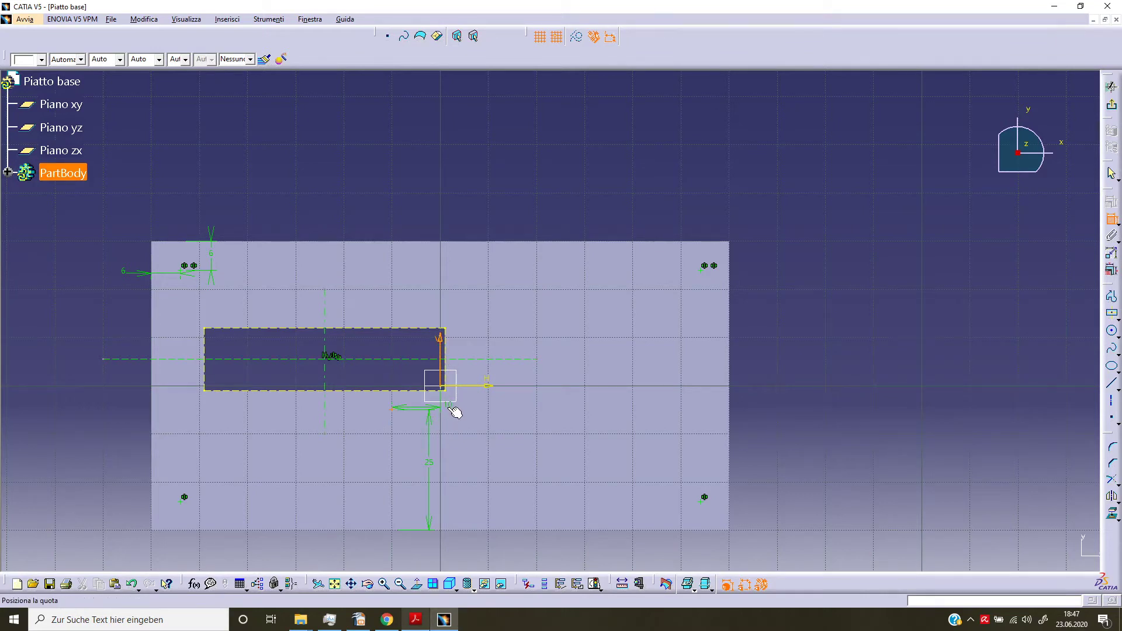
{"action": "left_click", "coordinate": [479, 408]}
{"action": "double_click", "coordinate": [481, 408]}
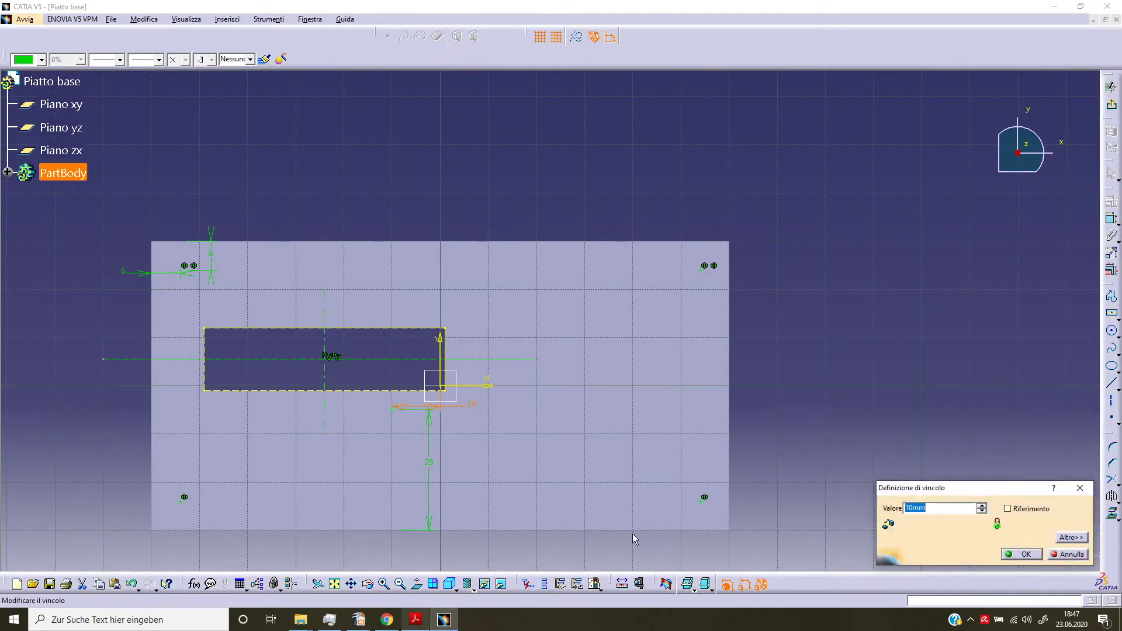
{"action": "key", "text": "Return"}
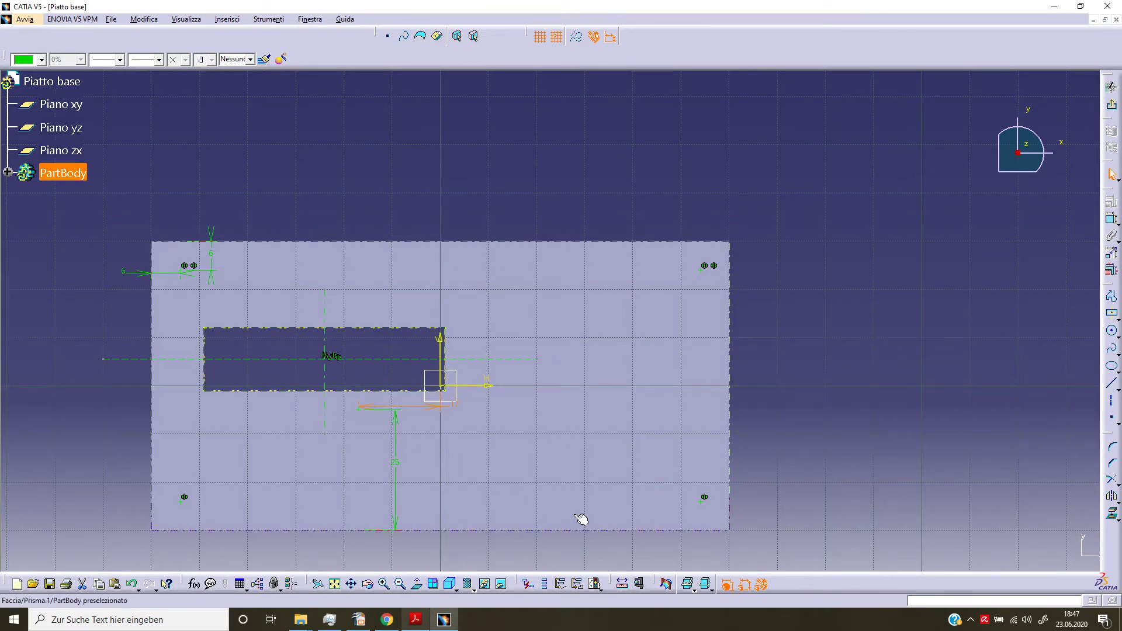
{"action": "left_click", "coordinate": [563, 448]}
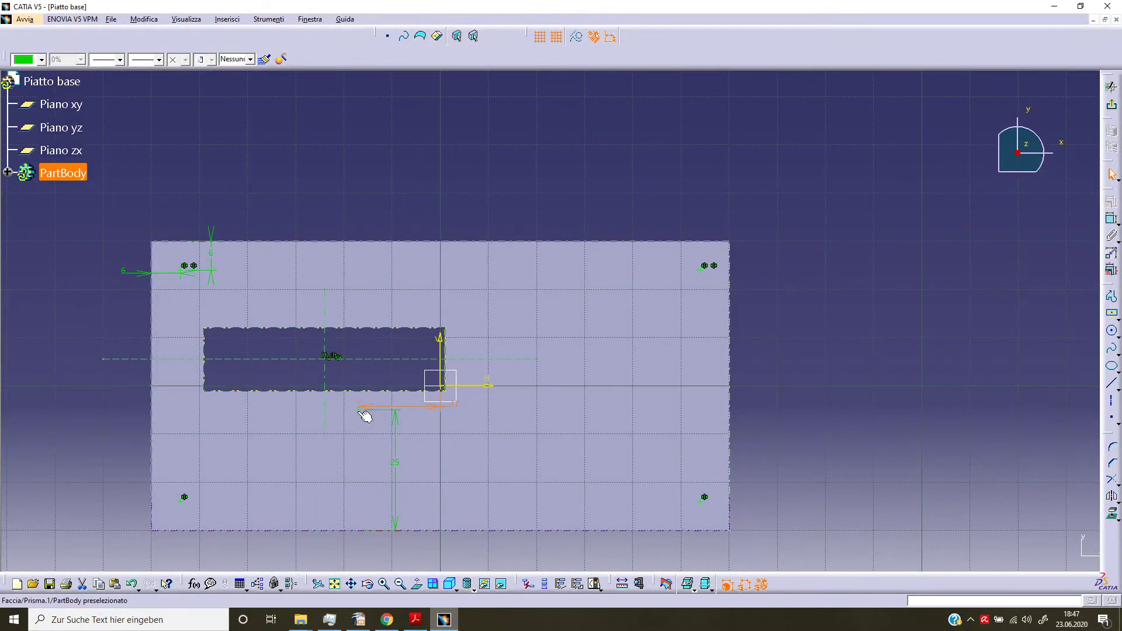
{"action": "key", "text": "Escape"}
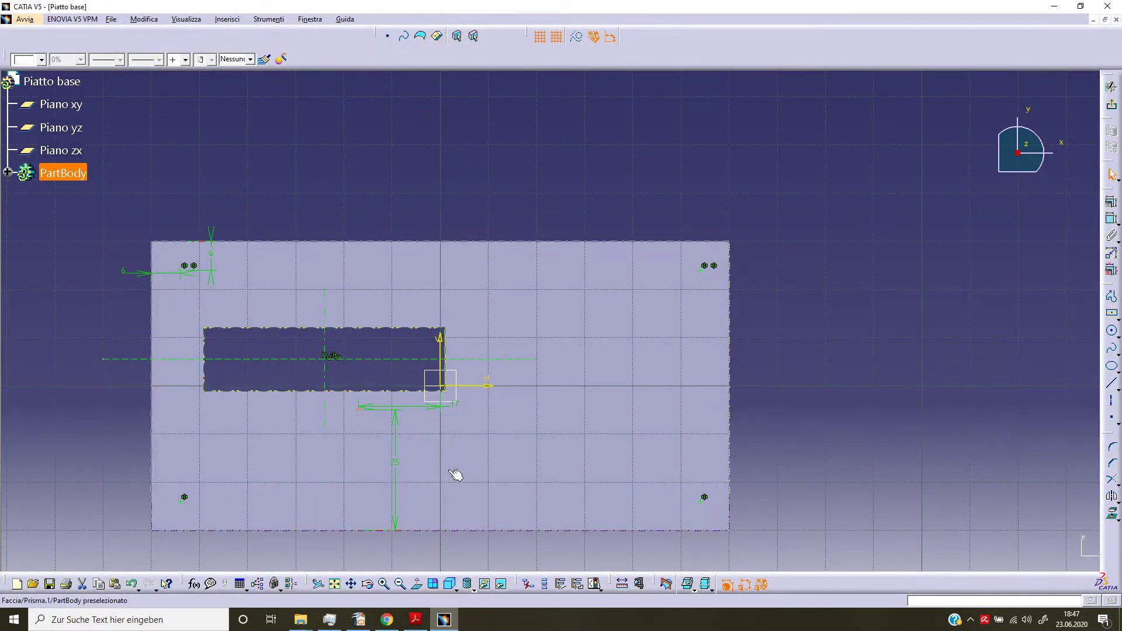
Mirror the point across the vertical axis, then both points across the horizontal centreline
{"action": "left_click", "coordinate": [1112, 498]}
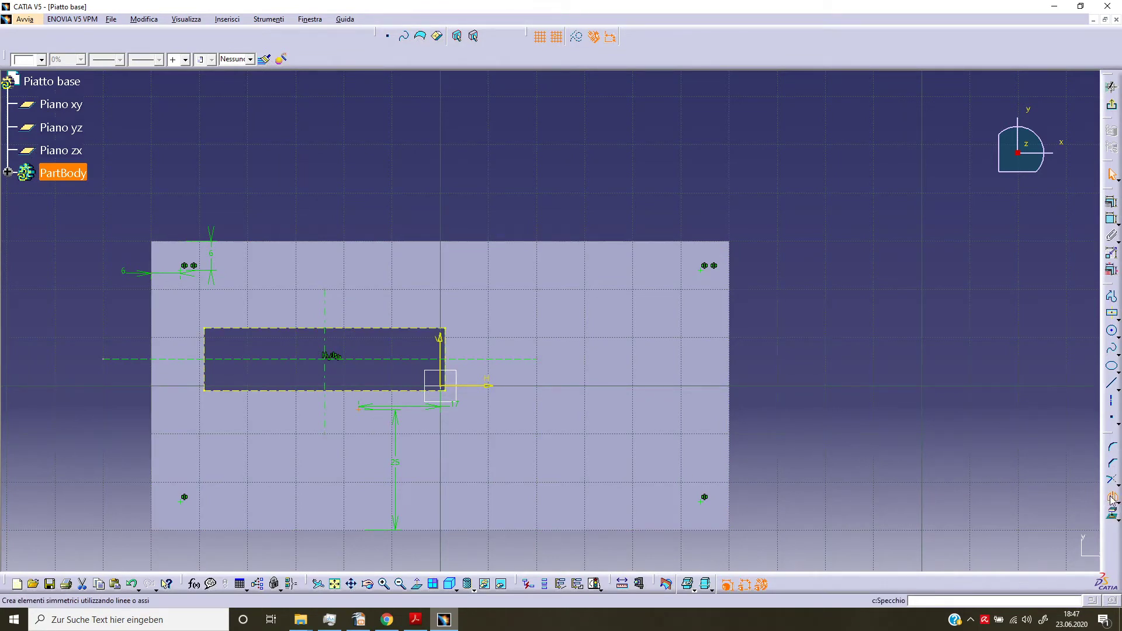
{"action": "left_click", "coordinate": [331, 416]}
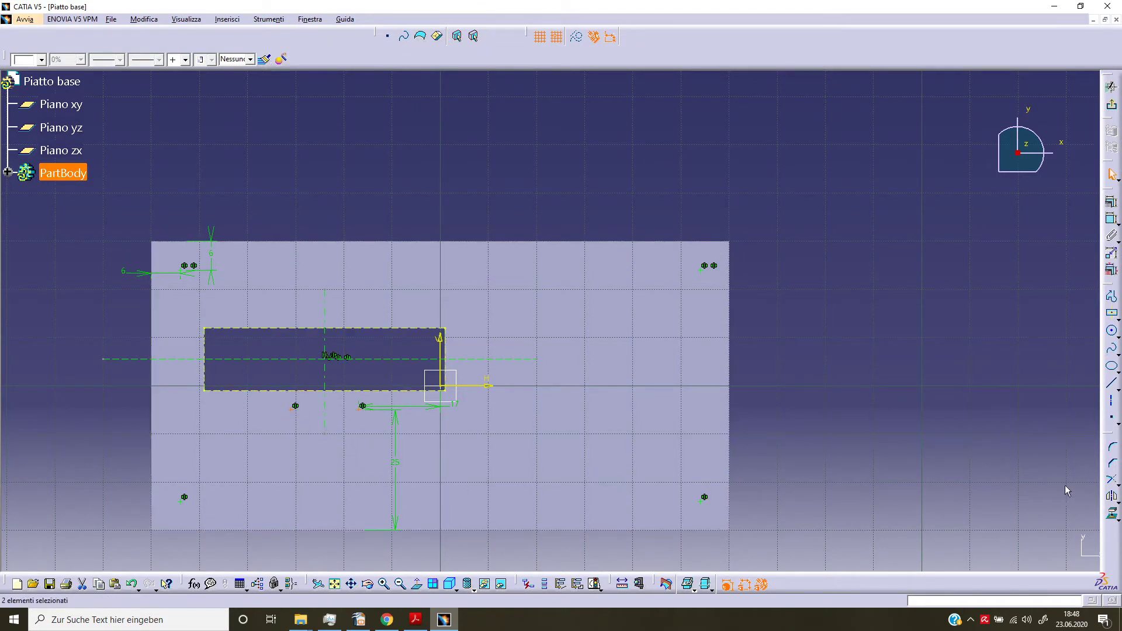
{"action": "left_click", "coordinate": [1109, 498]}
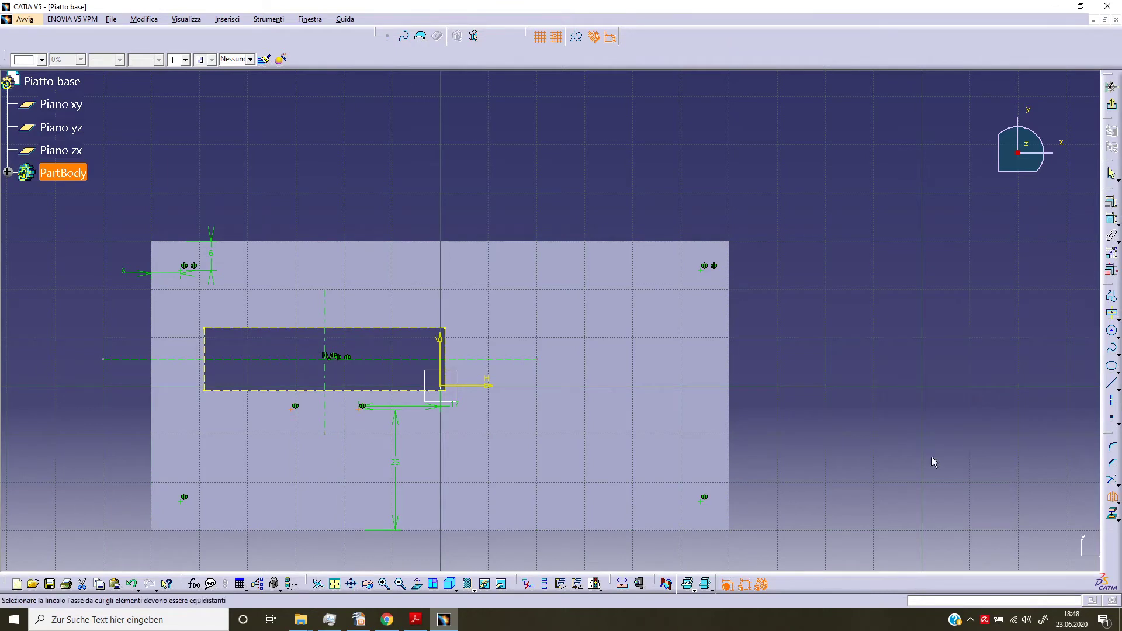
{"action": "left_click", "coordinate": [534, 359]}
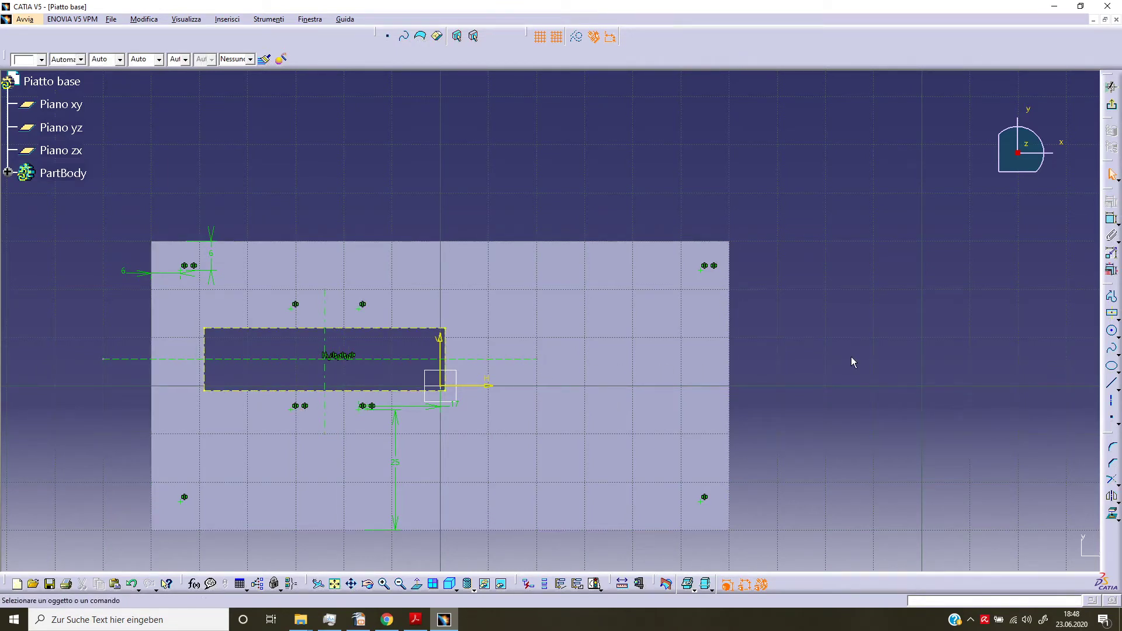
{"action": "key", "text": "alt"}
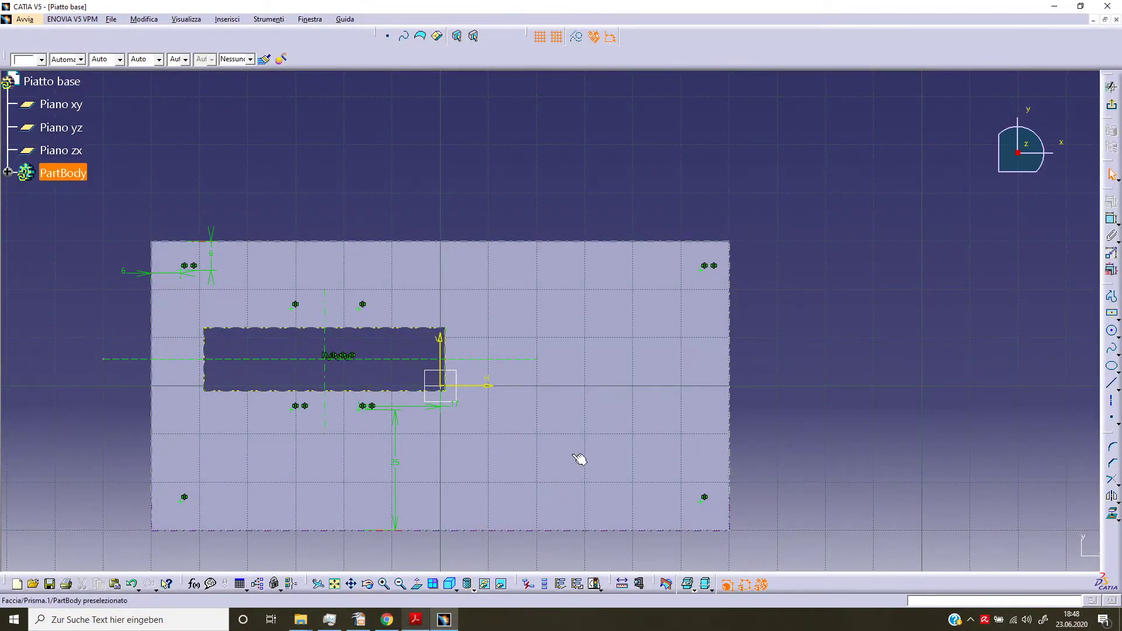
{"action": "left_click", "coordinate": [365, 413]}
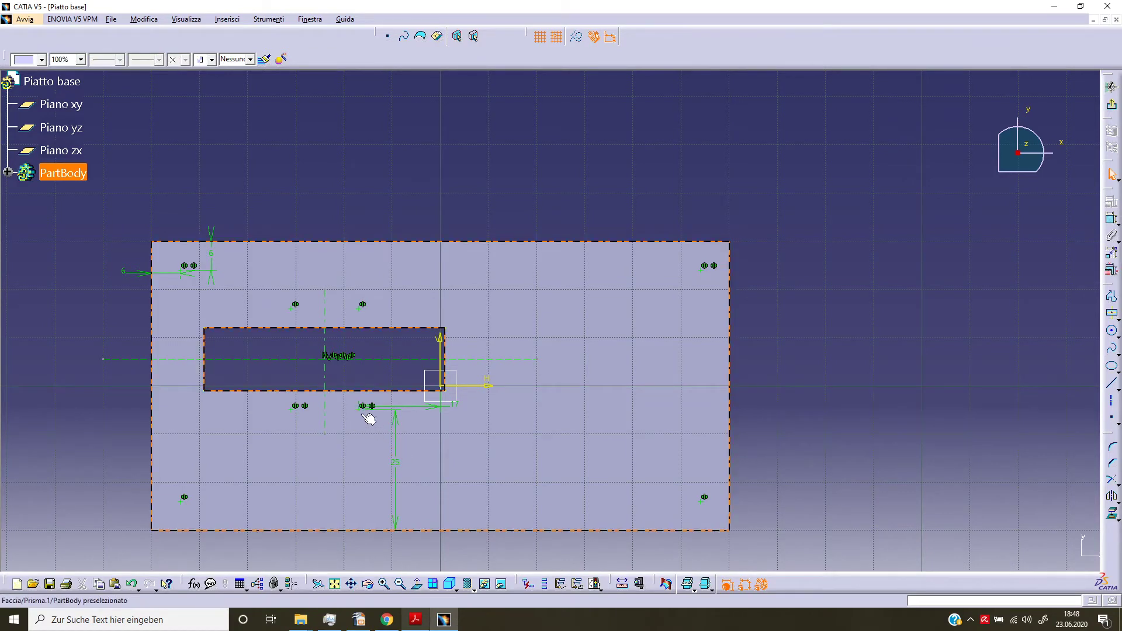
{"action": "left_click", "coordinate": [365, 414]}
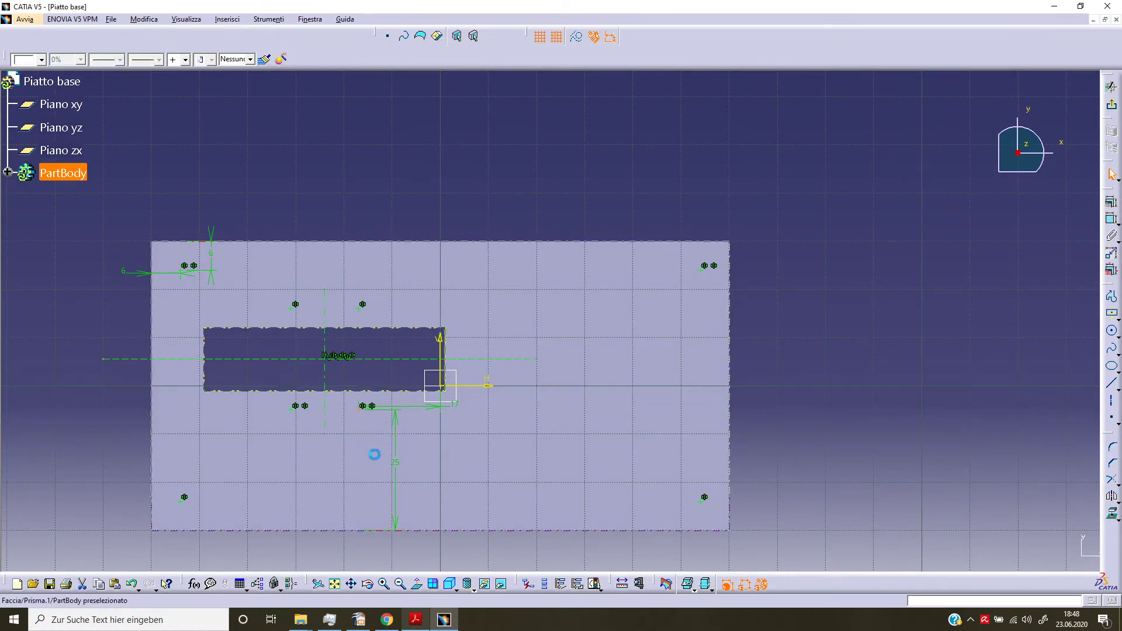
Mirror the selected point across the vertical axis and place a new point further right
{"action": "left_click", "coordinate": [1109, 495]}
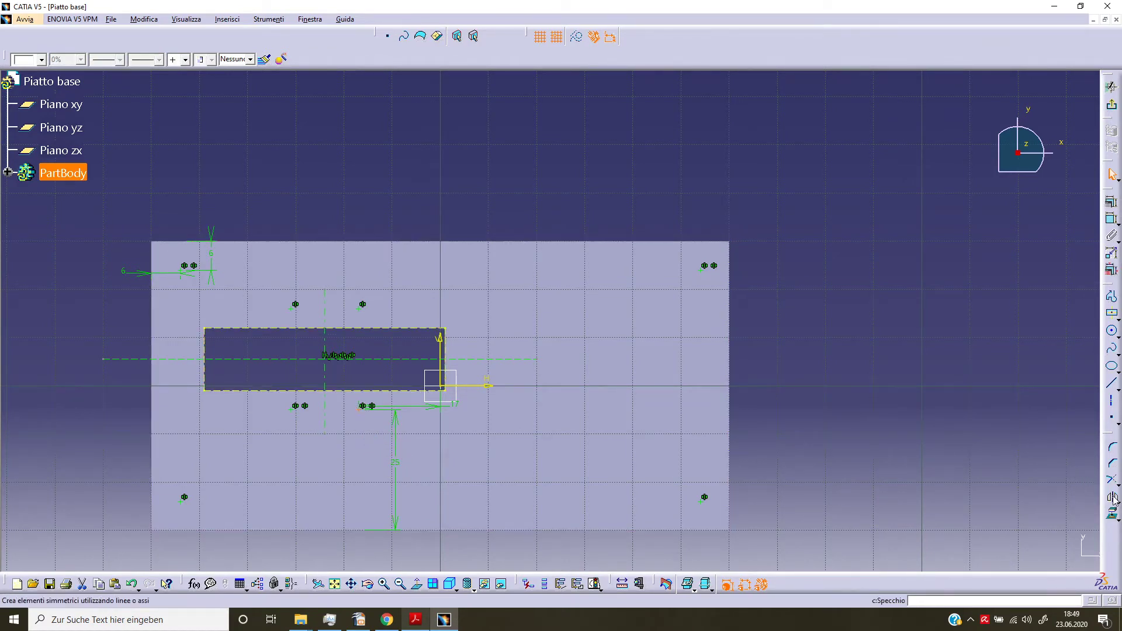
{"action": "left_click", "coordinate": [447, 346]}
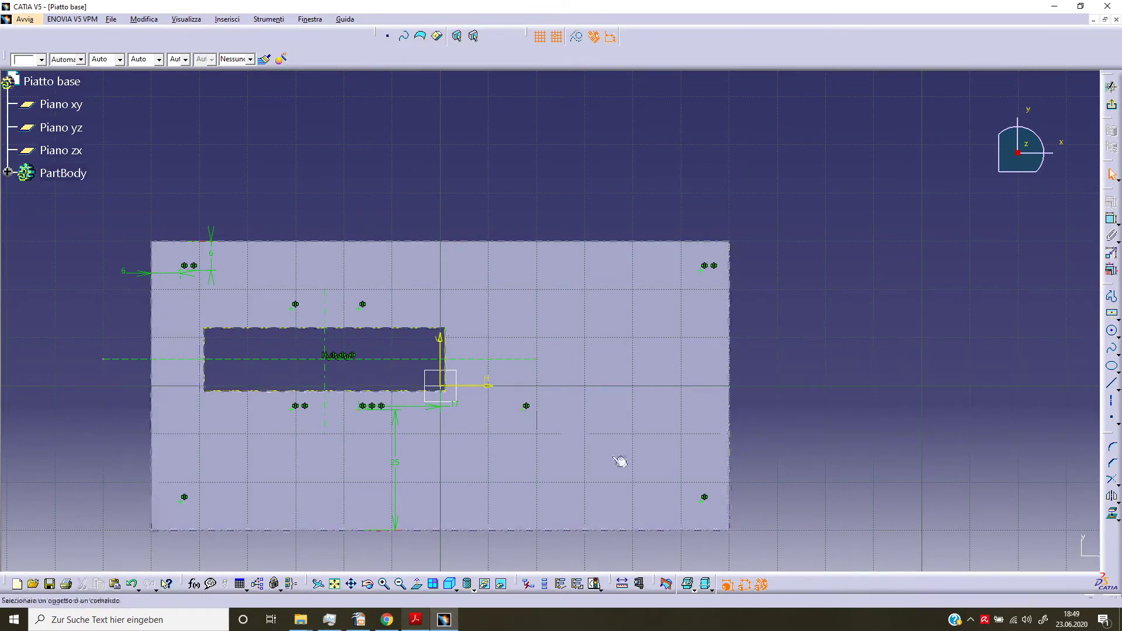
{"action": "left_click", "coordinate": [1111, 419]}
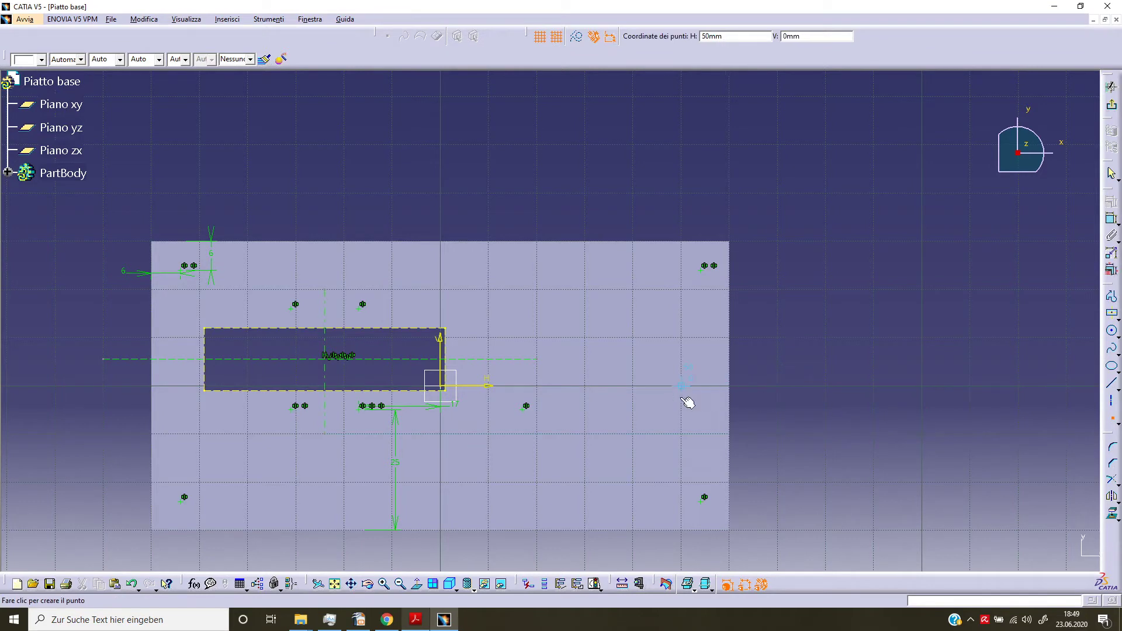
{"action": "left_click", "coordinate": [657, 412]}
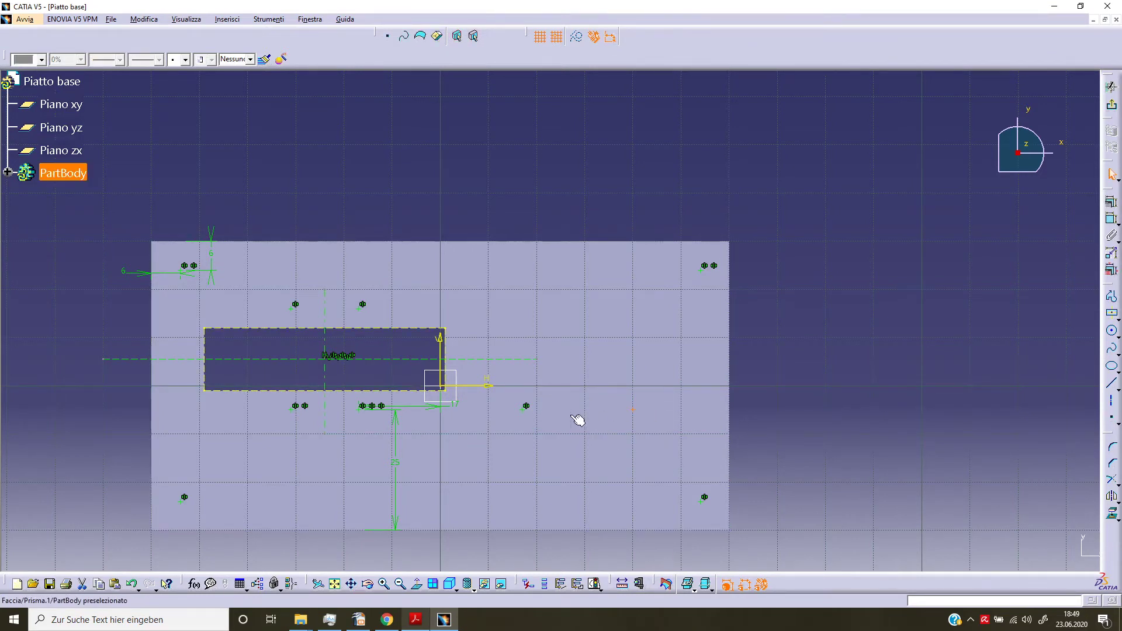
{"action": "left_click", "coordinate": [526, 407], "text": "ctrl"}
{"action": "left_click", "coordinate": [1112, 204]}
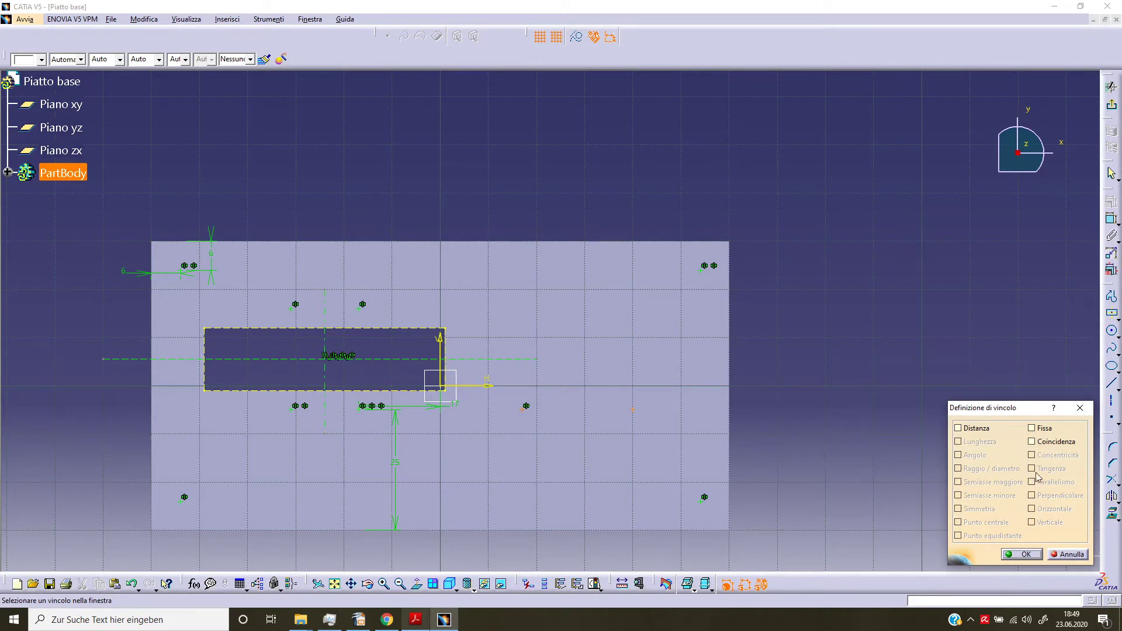
{"action": "left_click", "coordinate": [1048, 445]}
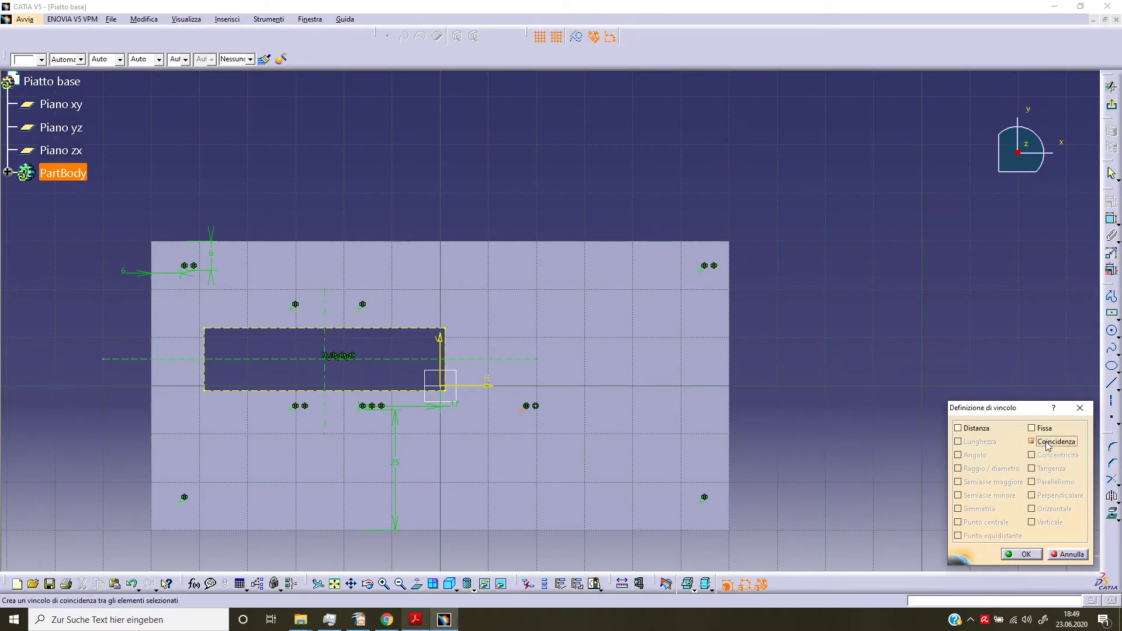
{"action": "left_click", "coordinate": [1045, 429]}
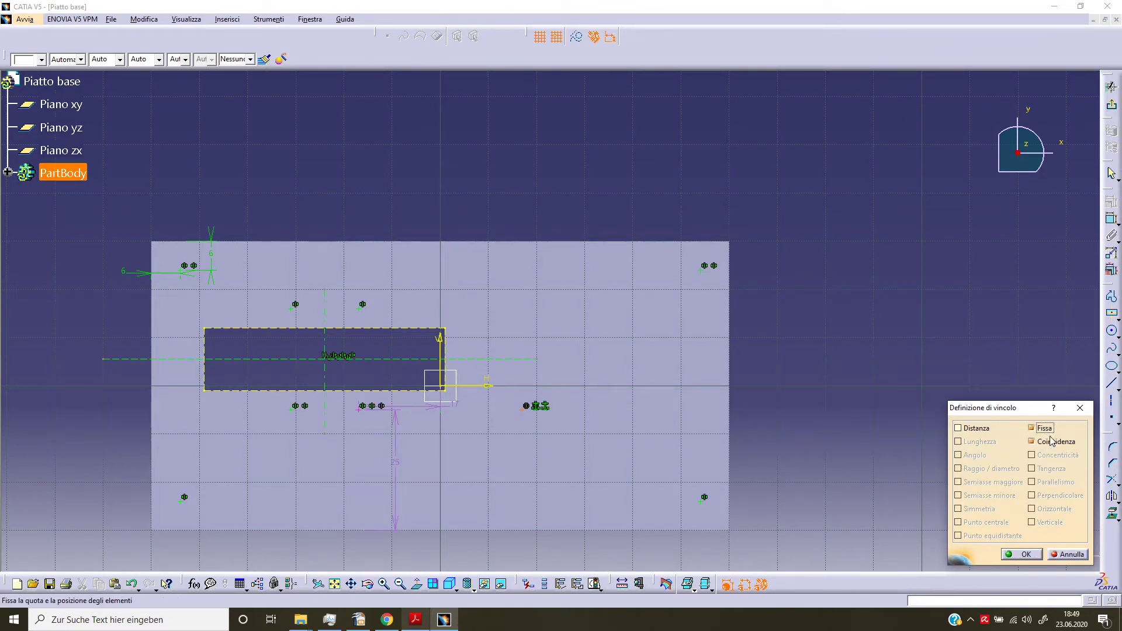
{"action": "left_click", "coordinate": [1068, 554]}
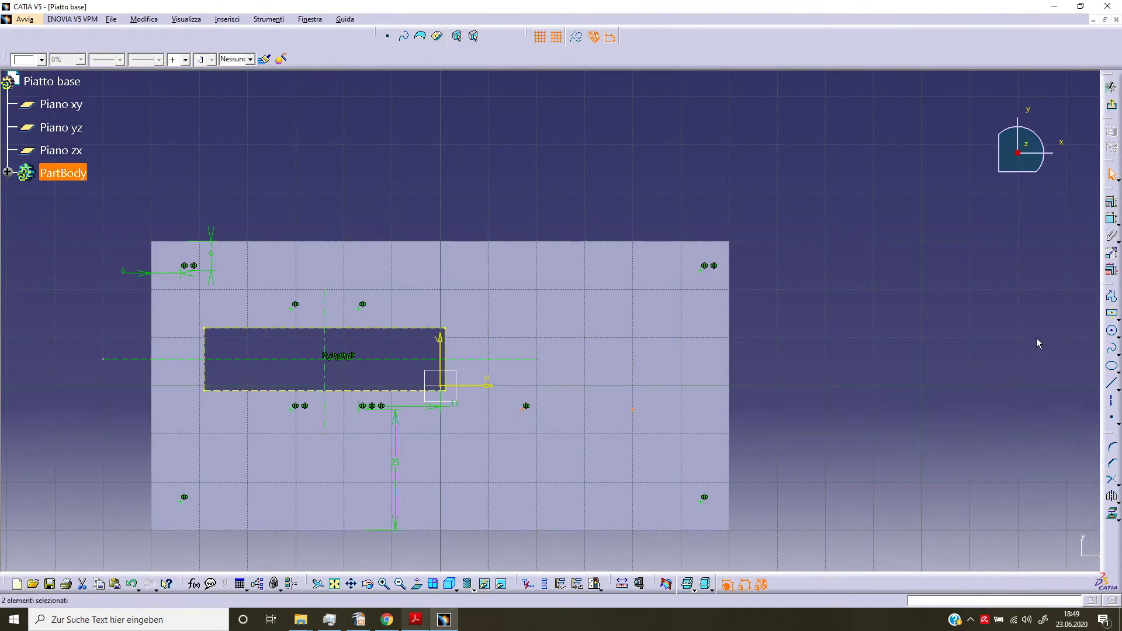
Draw a 71 mm horizontal axis through the row of points below the pocket
{"action": "left_click", "coordinate": [1111, 401]}
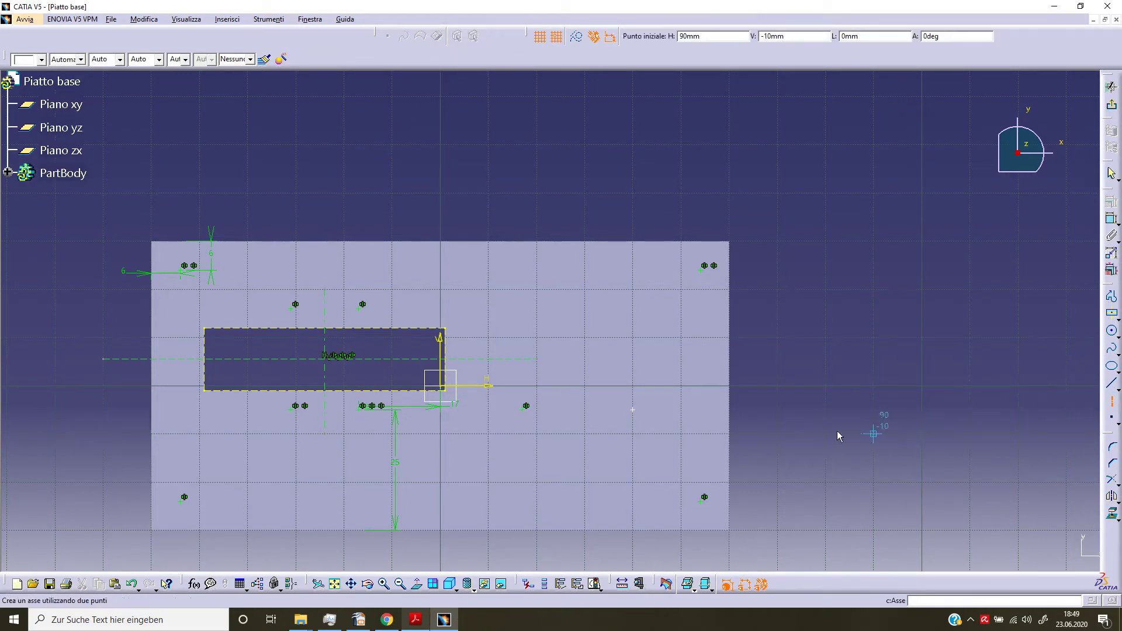
{"action": "left_click", "coordinate": [303, 413]}
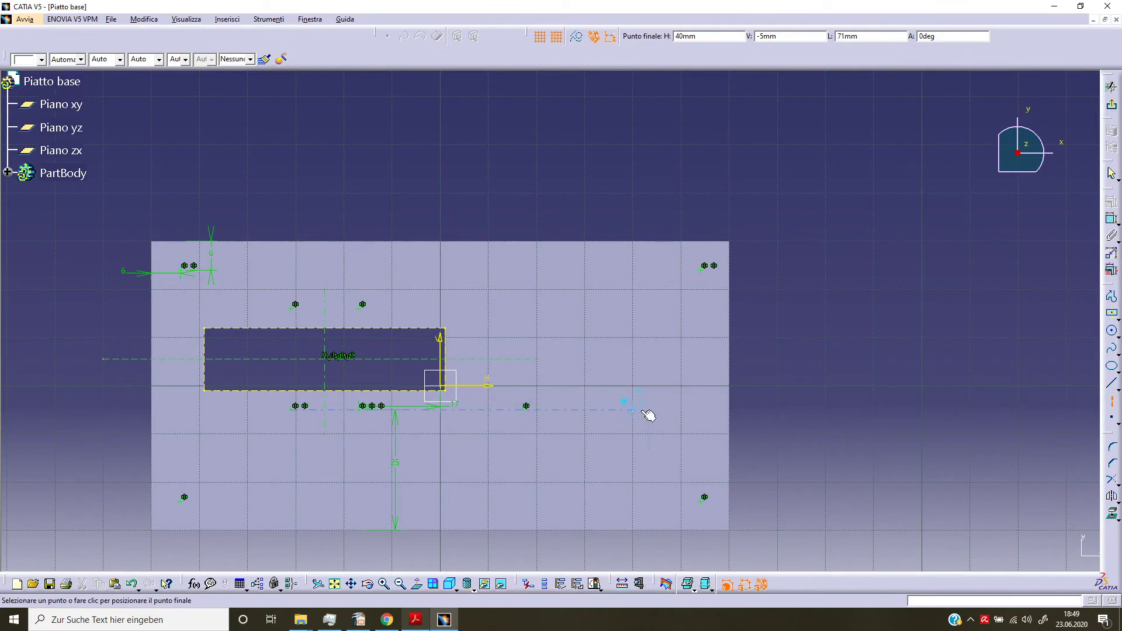
{"action": "left_click", "coordinate": [786, 406]}
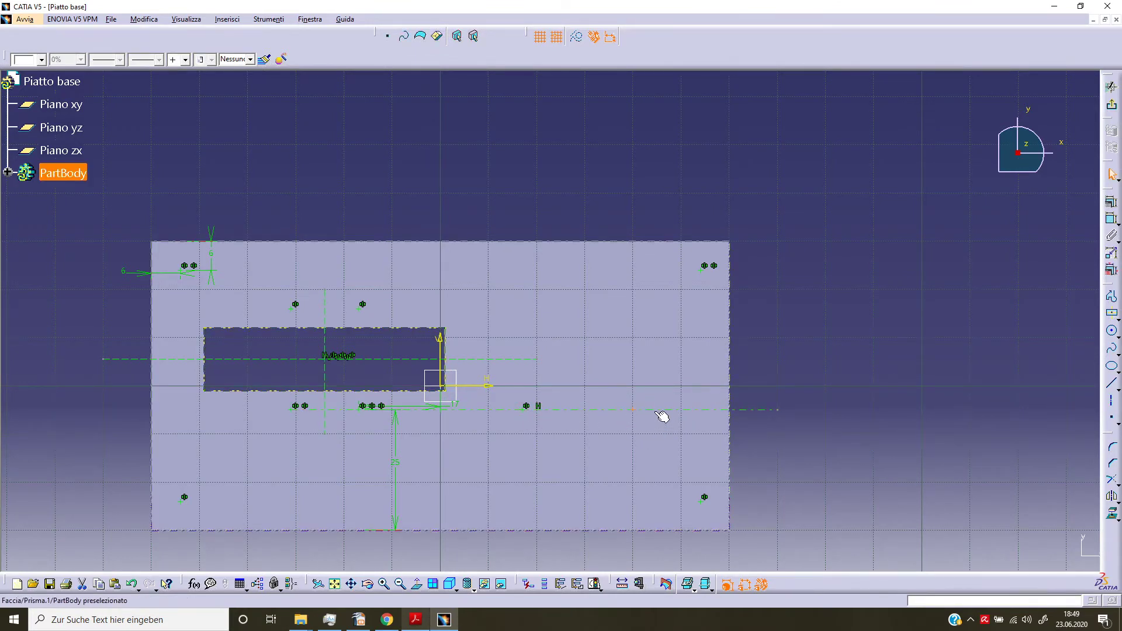
Constrain the far-right point coincident with the 71 mm horizontal axis
{"action": "left_click", "coordinate": [665, 409]}
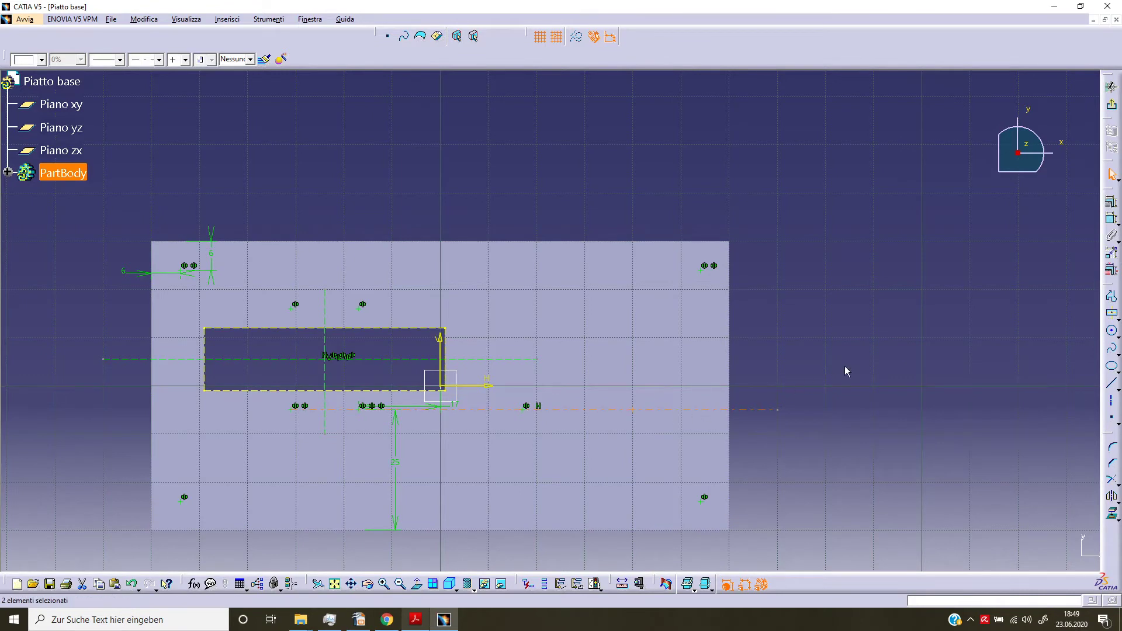
{"action": "left_click", "coordinate": [1111, 202]}
{"action": "left_click", "coordinate": [1048, 443]}
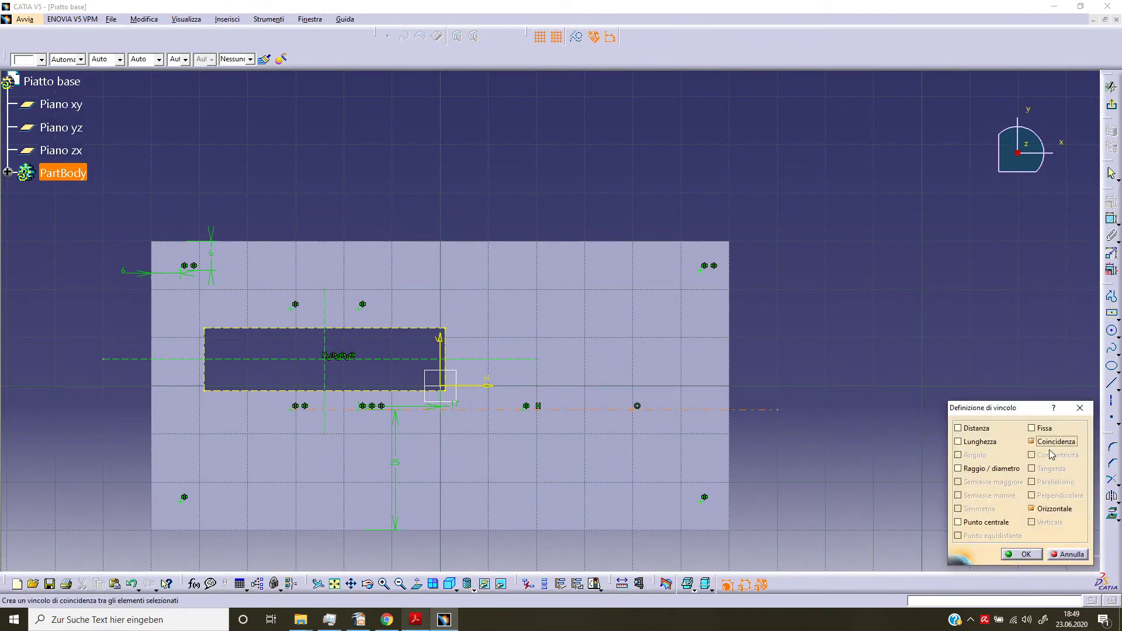
{"action": "left_click", "coordinate": [1026, 554]}
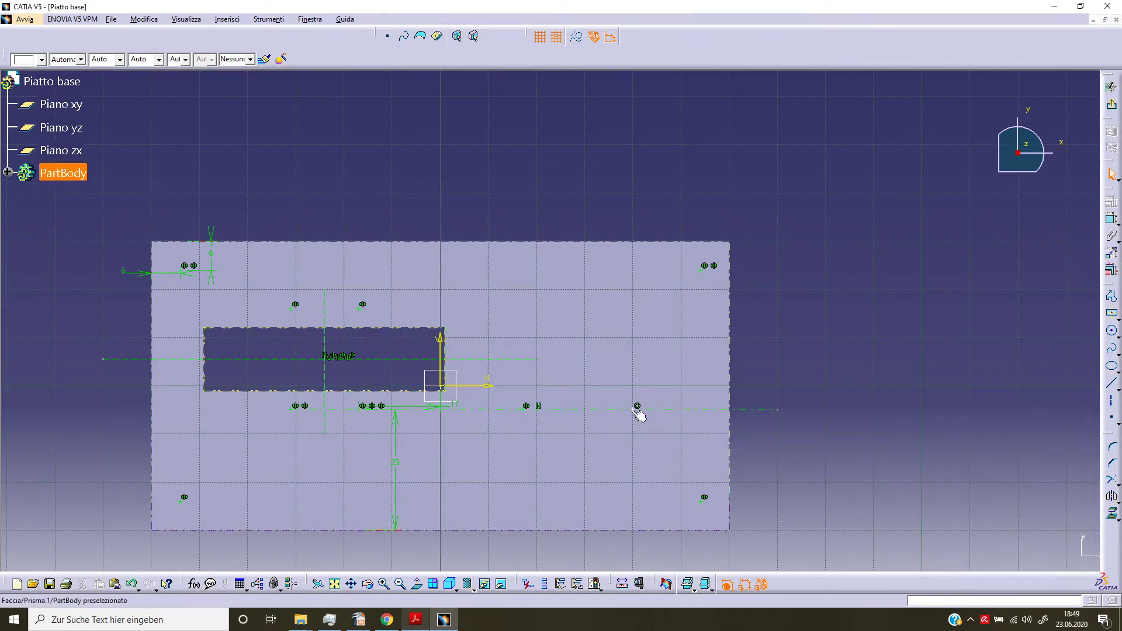
{"action": "left_click", "coordinate": [639, 415]}
{"action": "key", "text": "Escape"}
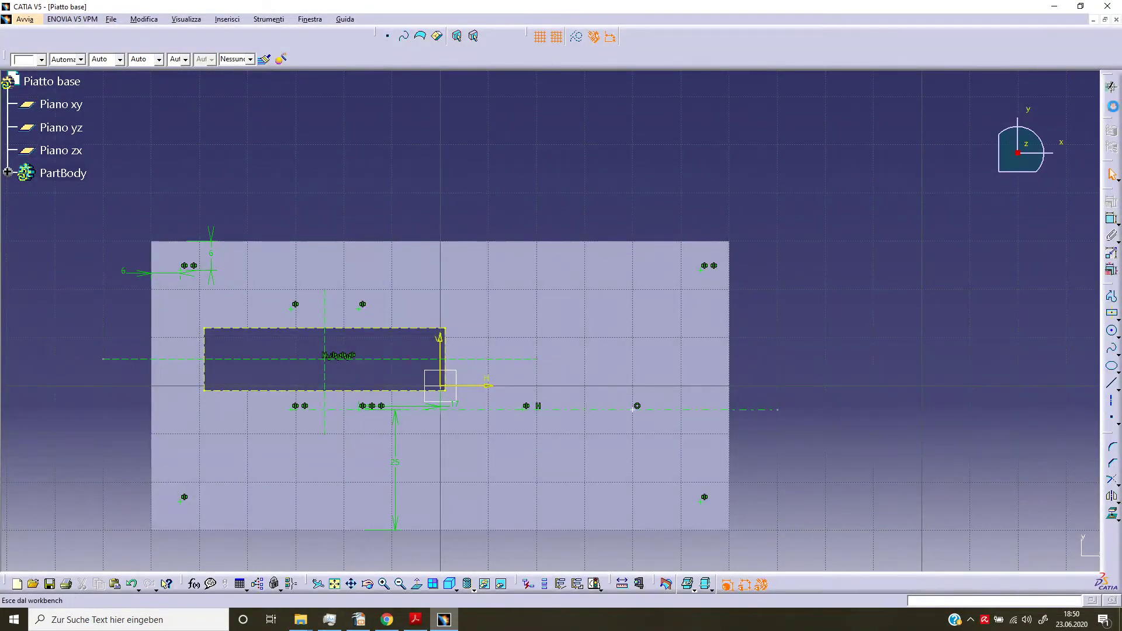
Start a hole on the plate's top face, extent Fino al prossimo elemento, 3,4 mm diameter
{"action": "left_click", "coordinate": [1111, 87]}
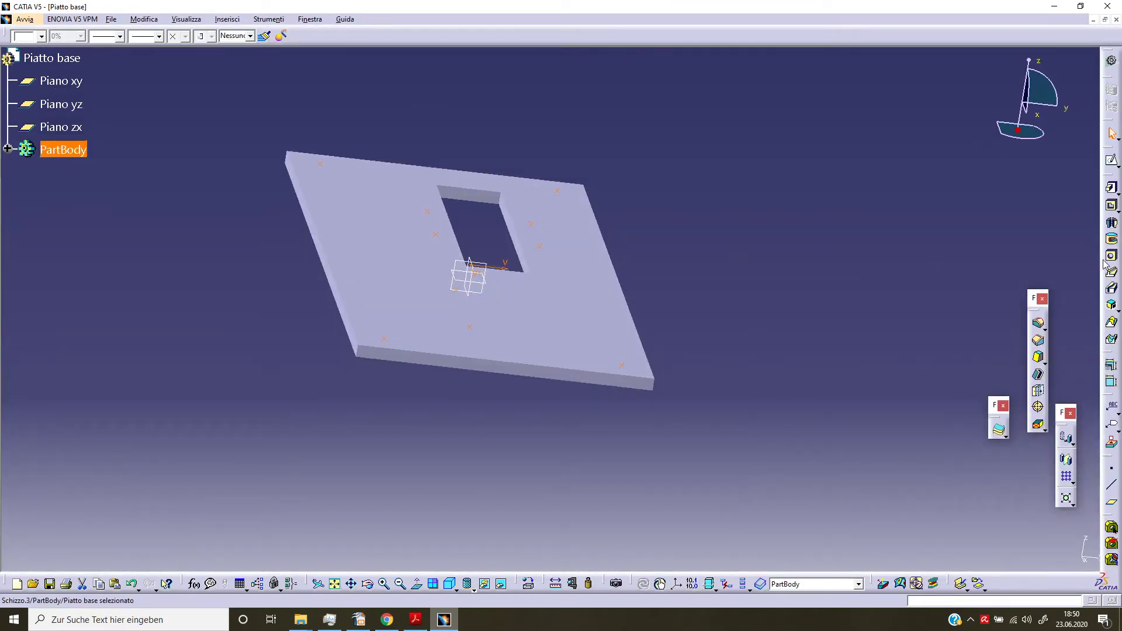
{"action": "left_click", "coordinate": [1106, 261]}
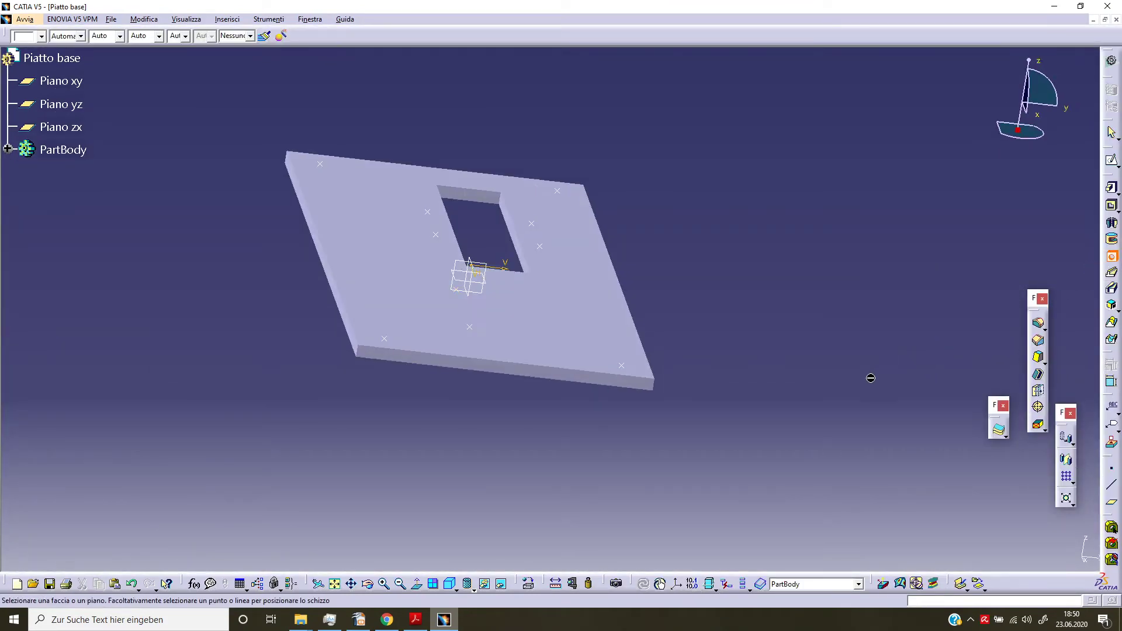
{"action": "left_click", "coordinate": [588, 332]}
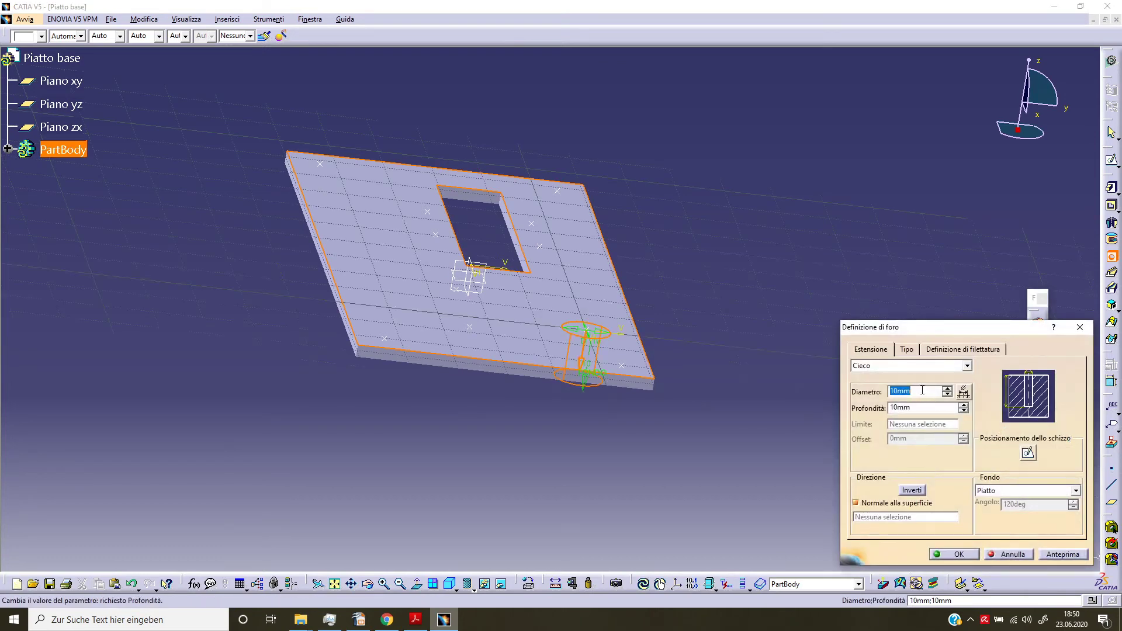
{"action": "left_click", "coordinate": [966, 367]}
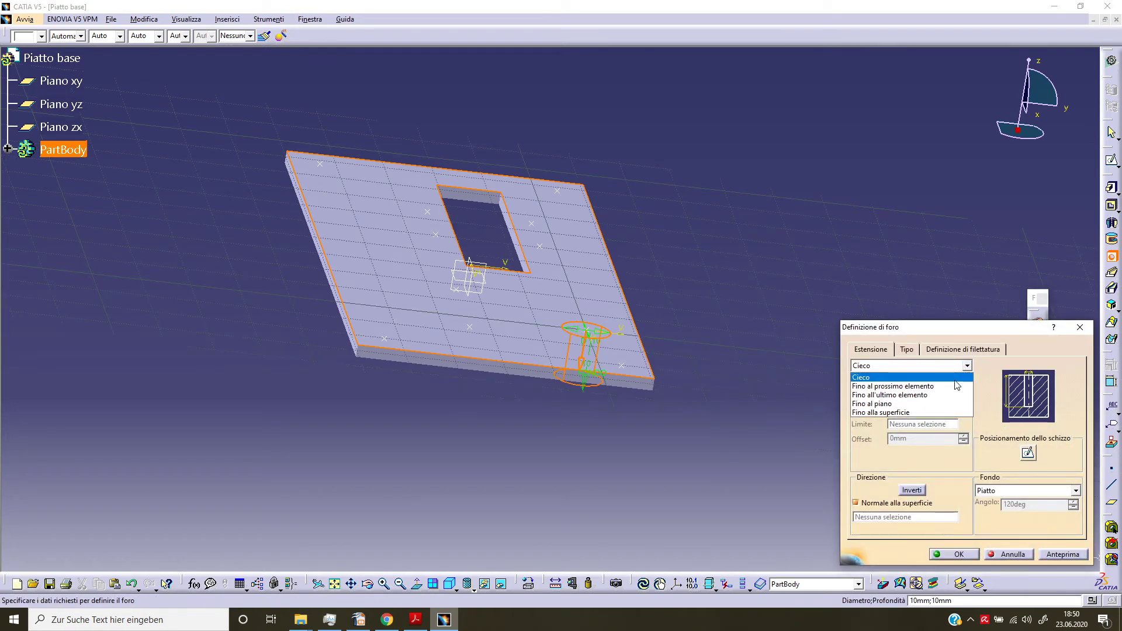
{"action": "left_click", "coordinate": [953, 386]}
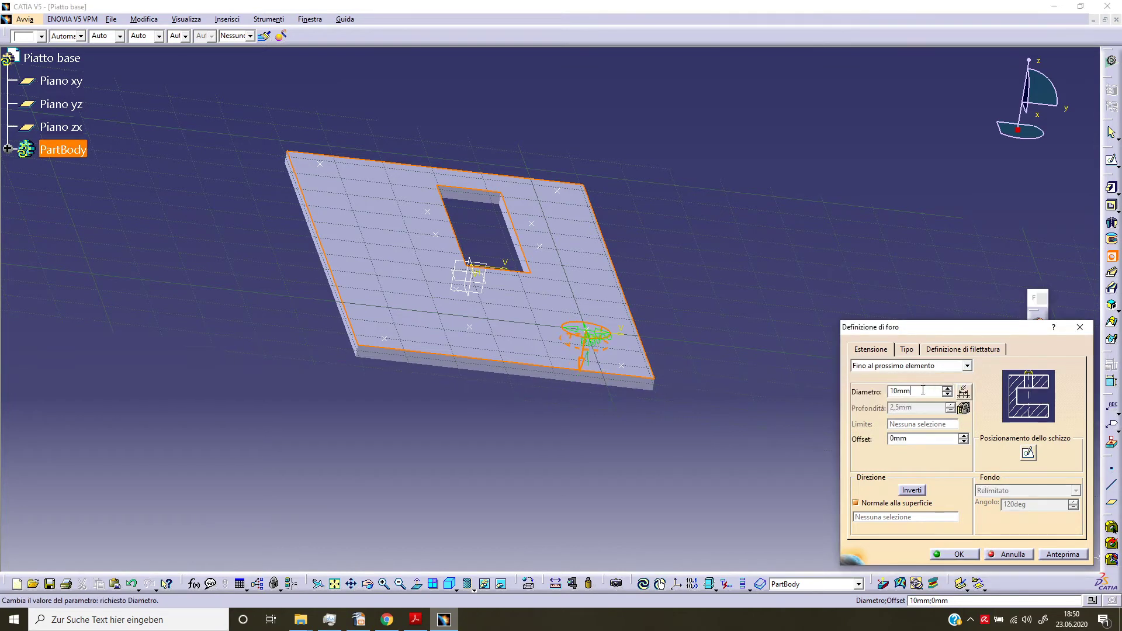
{"action": "type", "text": "3,4"}
{"action": "key", "text": "Return"}
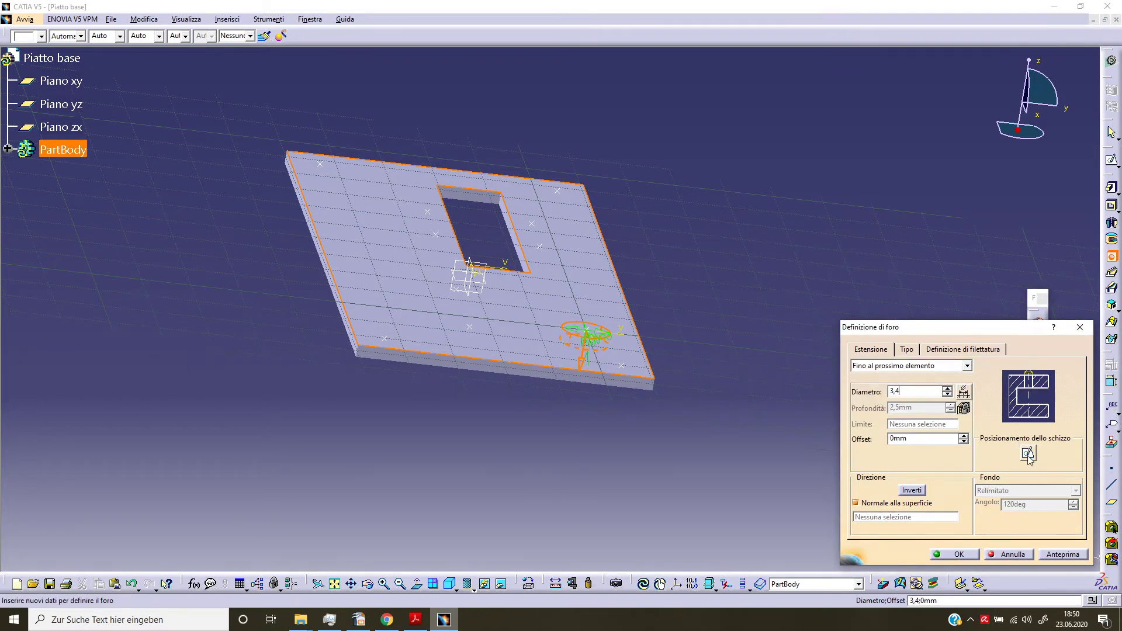
Position the hole centre coincident with the top-right corner point and create the hole
{"action": "left_click", "coordinate": [1028, 452]}
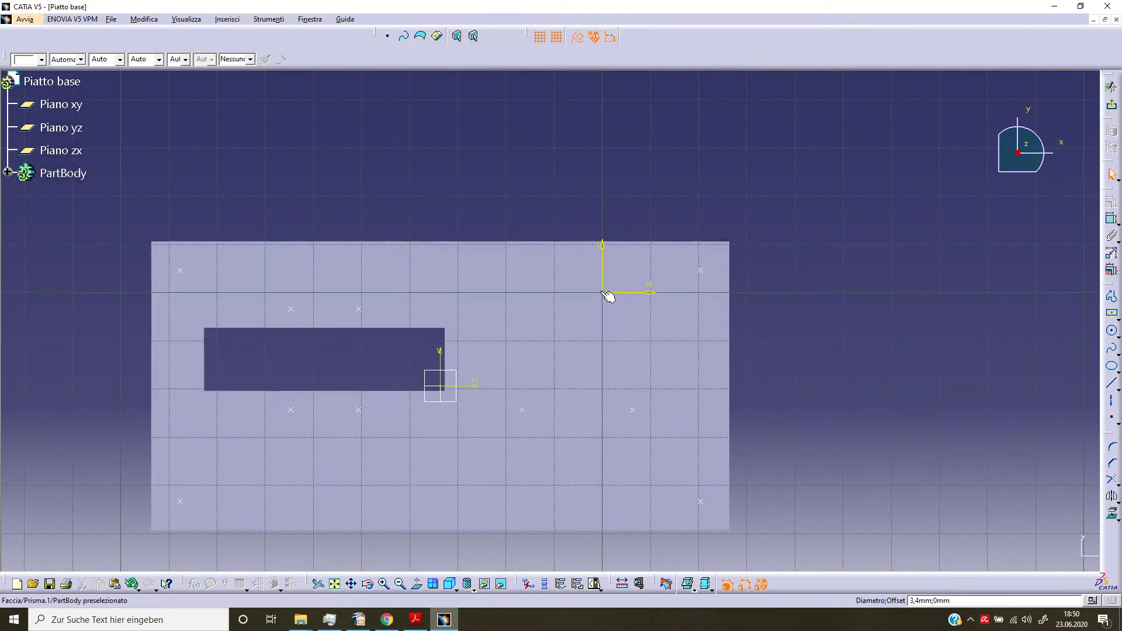
{"action": "left_click", "coordinate": [608, 297]}
{"action": "left_click", "coordinate": [700, 270]}
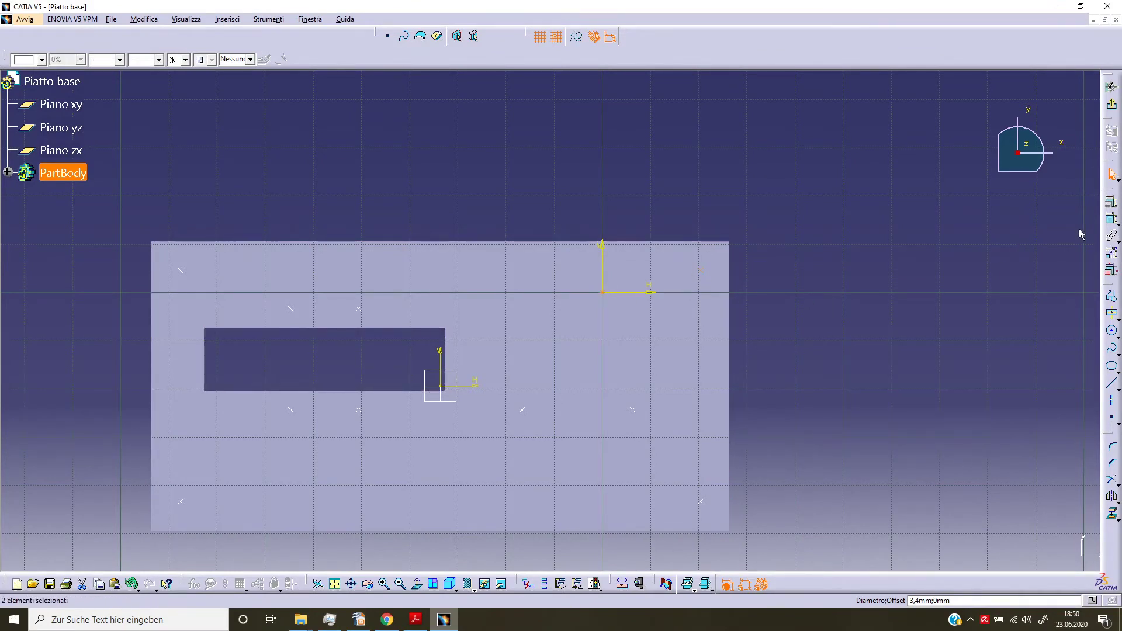
{"action": "left_click", "coordinate": [1112, 201]}
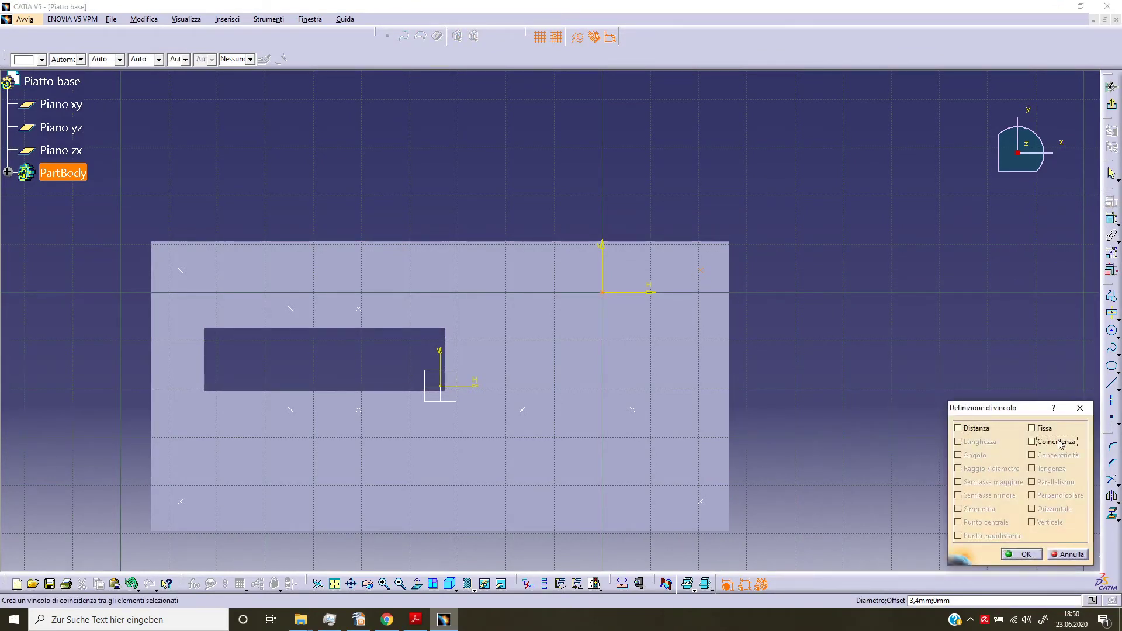
{"action": "left_click", "coordinate": [1058, 442]}
{"action": "left_click", "coordinate": [1017, 553]}
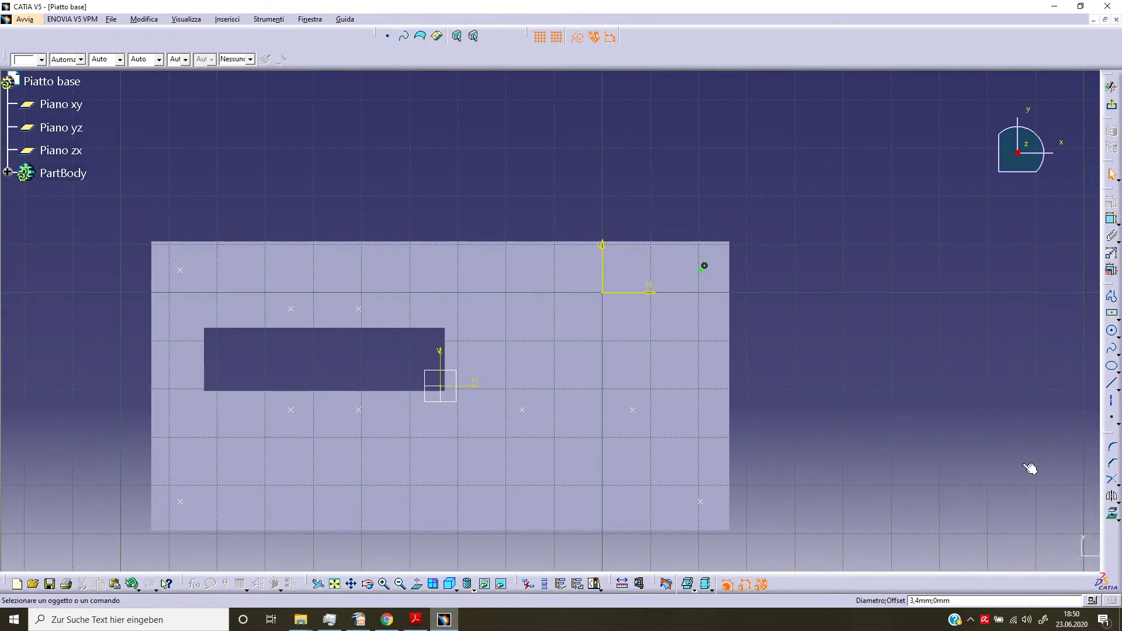
{"action": "left_click", "coordinate": [1112, 104]}
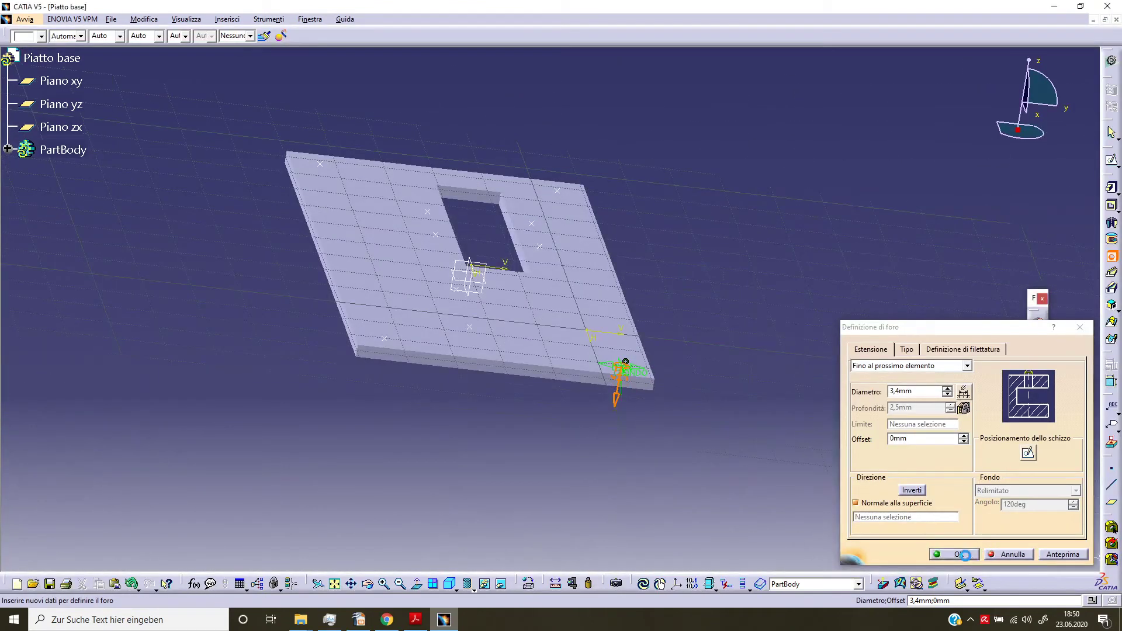
{"action": "left_click", "coordinate": [954, 554]}
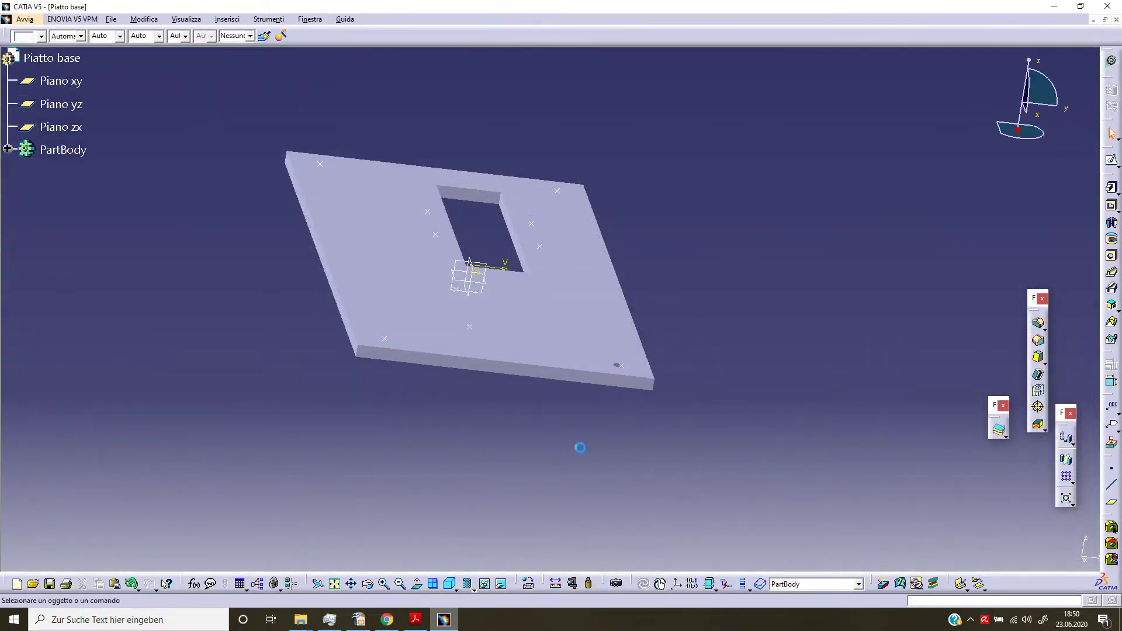
Pattern Foro.1 at every Schizzo.3 point with a user pattern, giving ten holes
{"action": "middle_click_drag", "start_coordinate": [538, 433], "coordinate": [719, 484]}
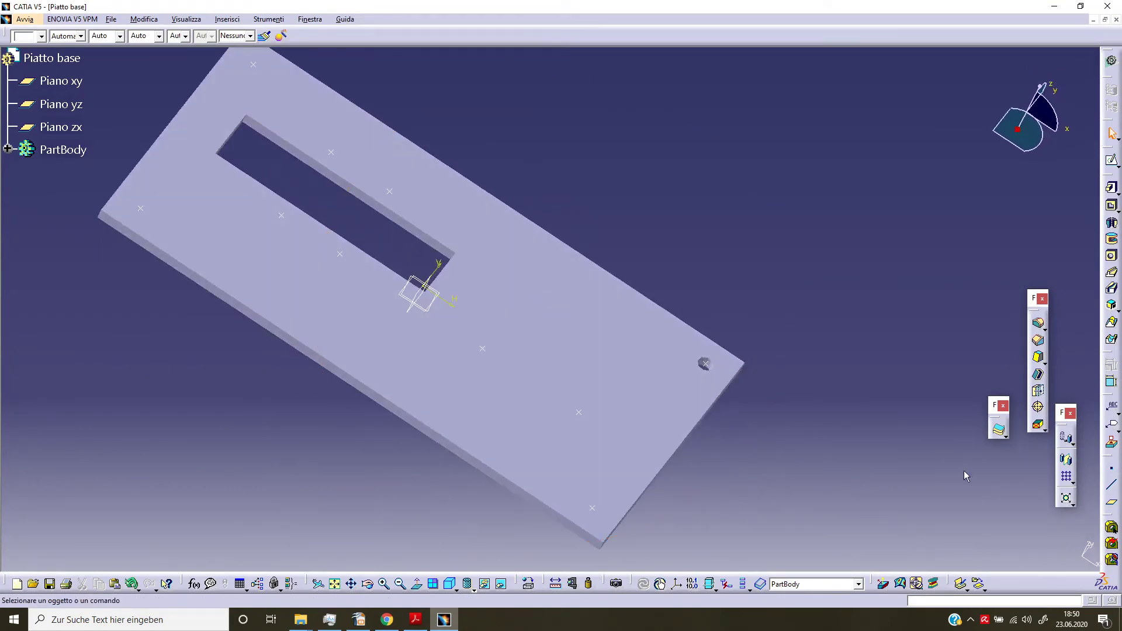
{"action": "left_click", "coordinate": [1072, 480]}
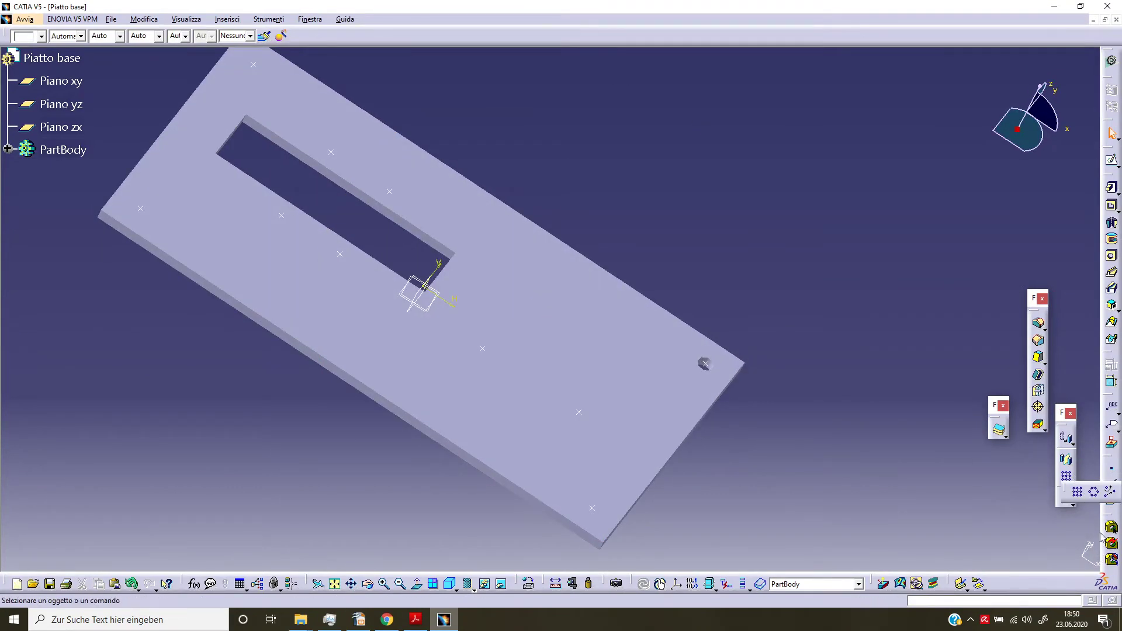
{"action": "left_click", "coordinate": [1109, 492]}
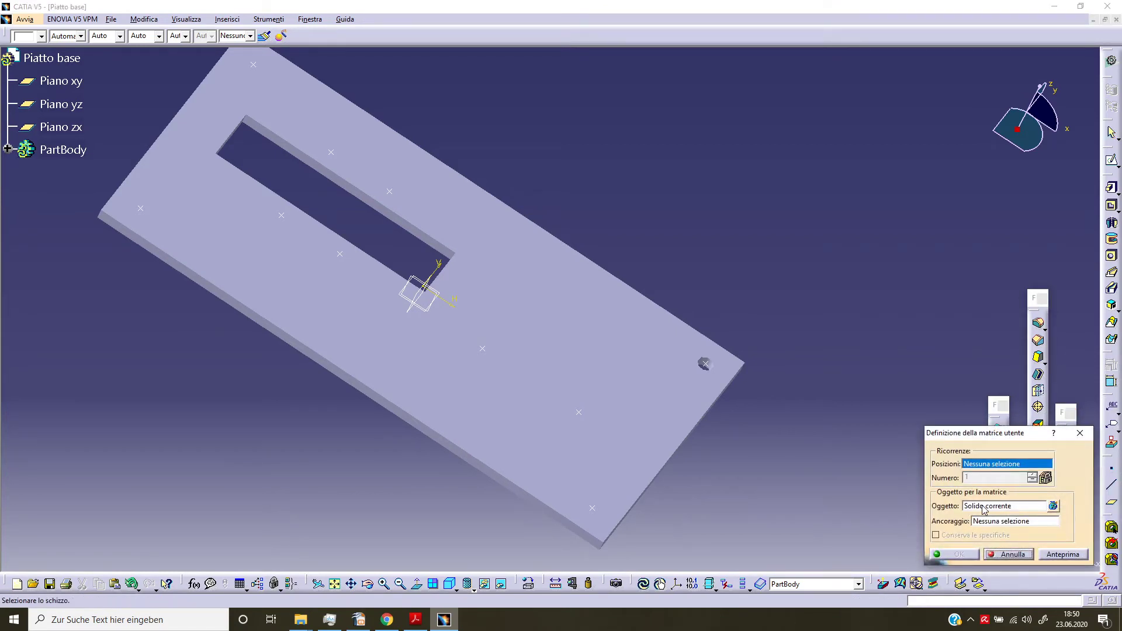
{"action": "left_click", "coordinate": [8, 147]}
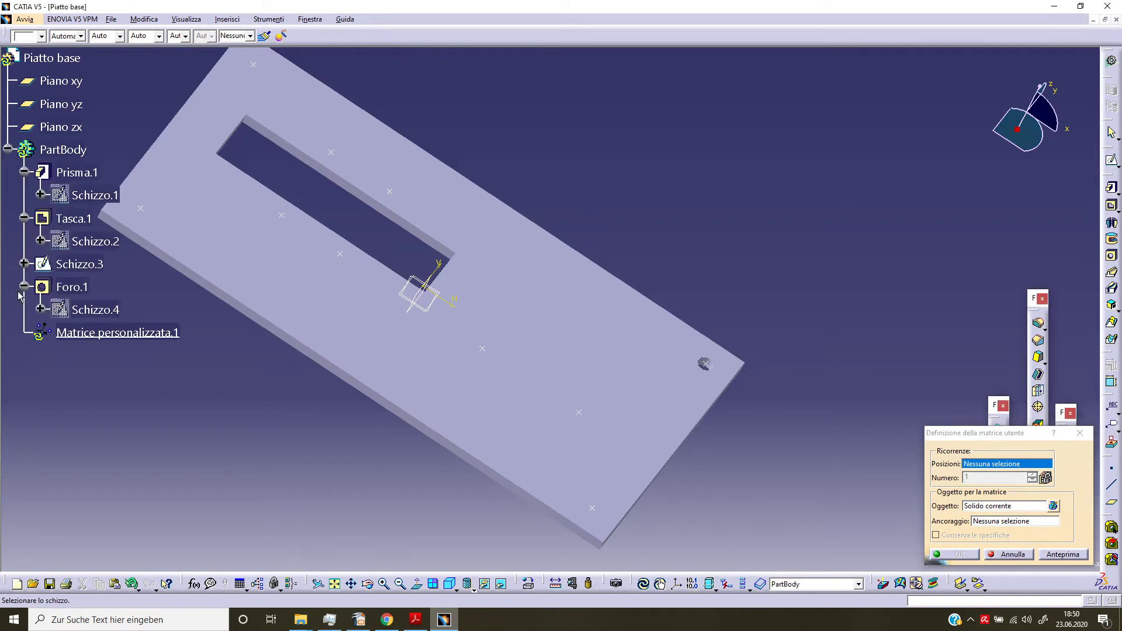
{"action": "left_click", "coordinate": [1001, 506]}
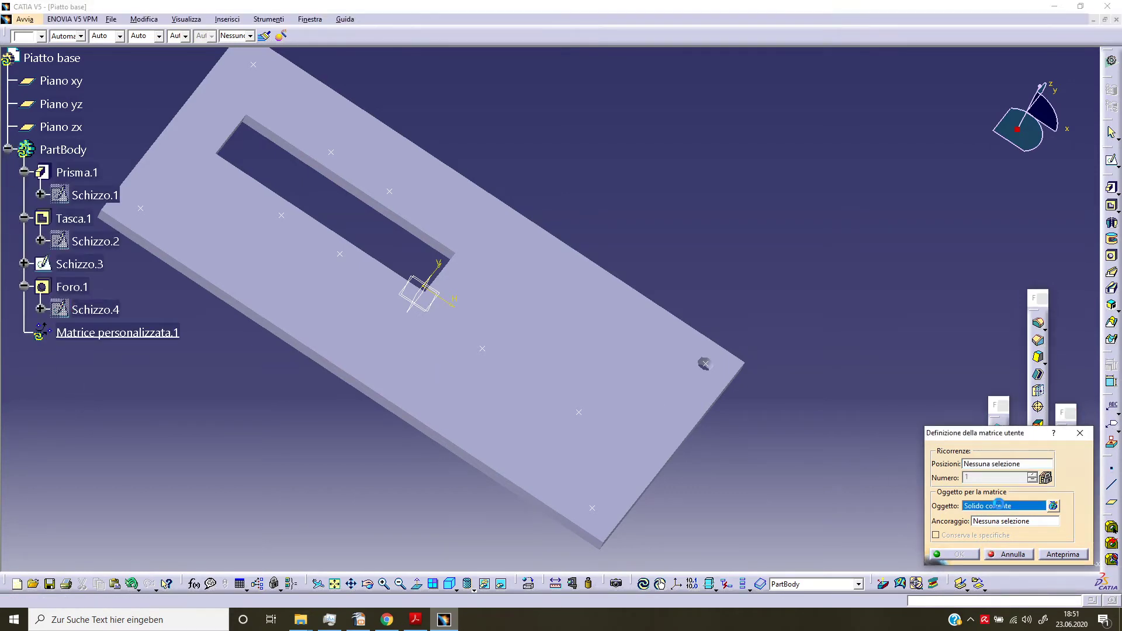
{"action": "left_click", "coordinate": [69, 289]}
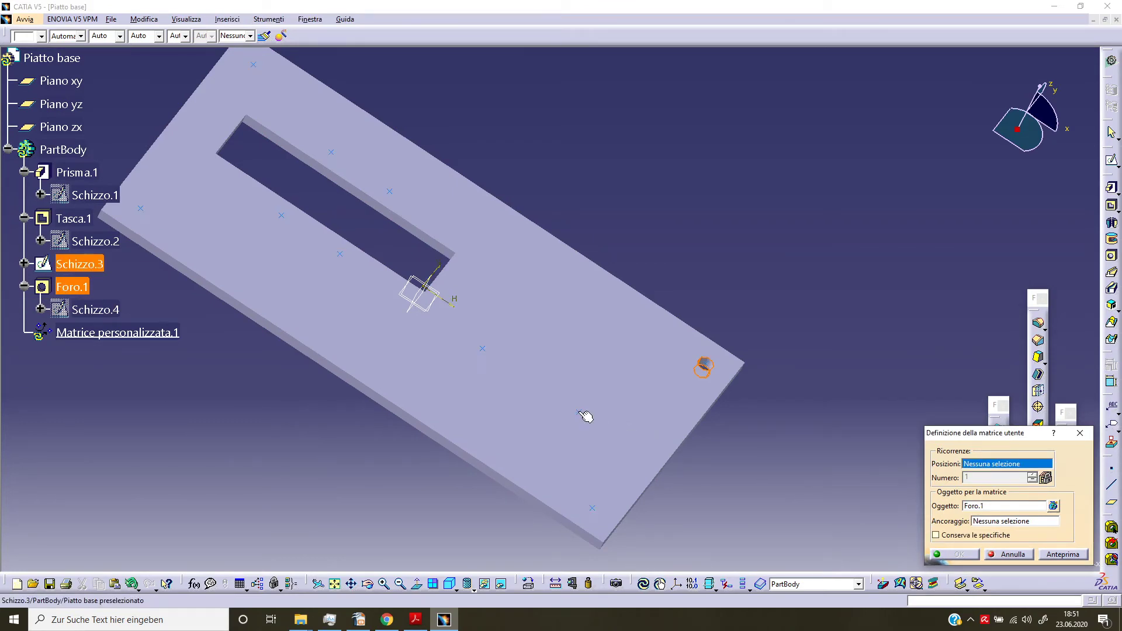
{"action": "left_click", "coordinate": [583, 416]}
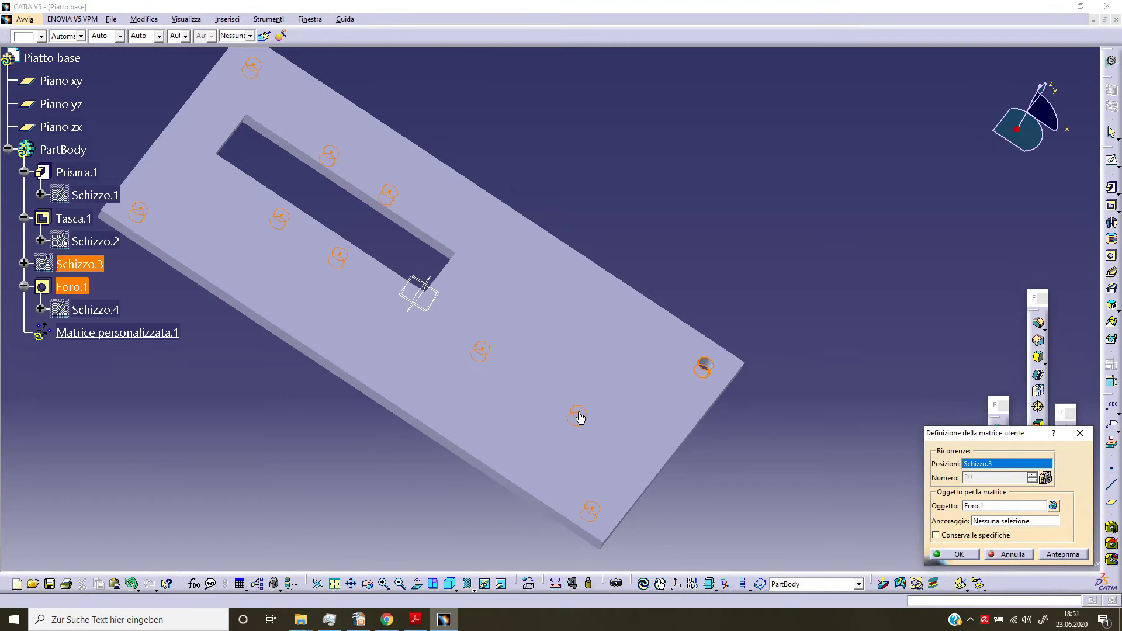
{"action": "left_click", "coordinate": [959, 554]}
{"action": "left_click", "coordinate": [709, 265]}
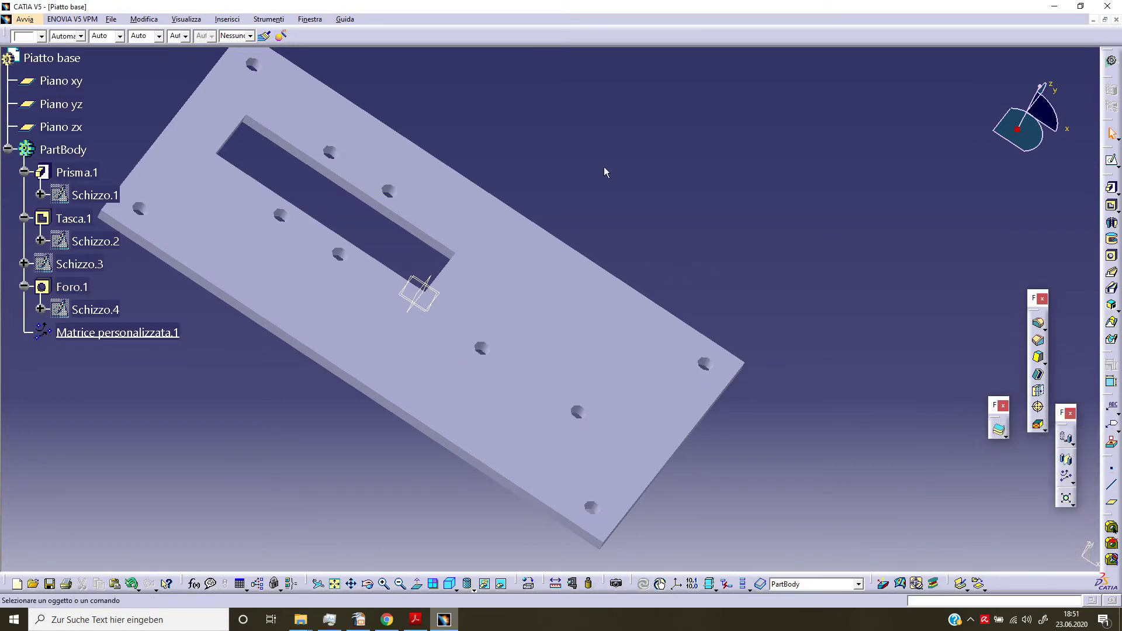
{"action": "mouse_move", "coordinate": [605, 166]}
{"action": "middle_mouse_down"}
{"action": "mouse_move", "coordinate": [534, 328]}
{"action": "mouse_move", "coordinate": [531, 300]}
{"action": "middle_mouse_up"}
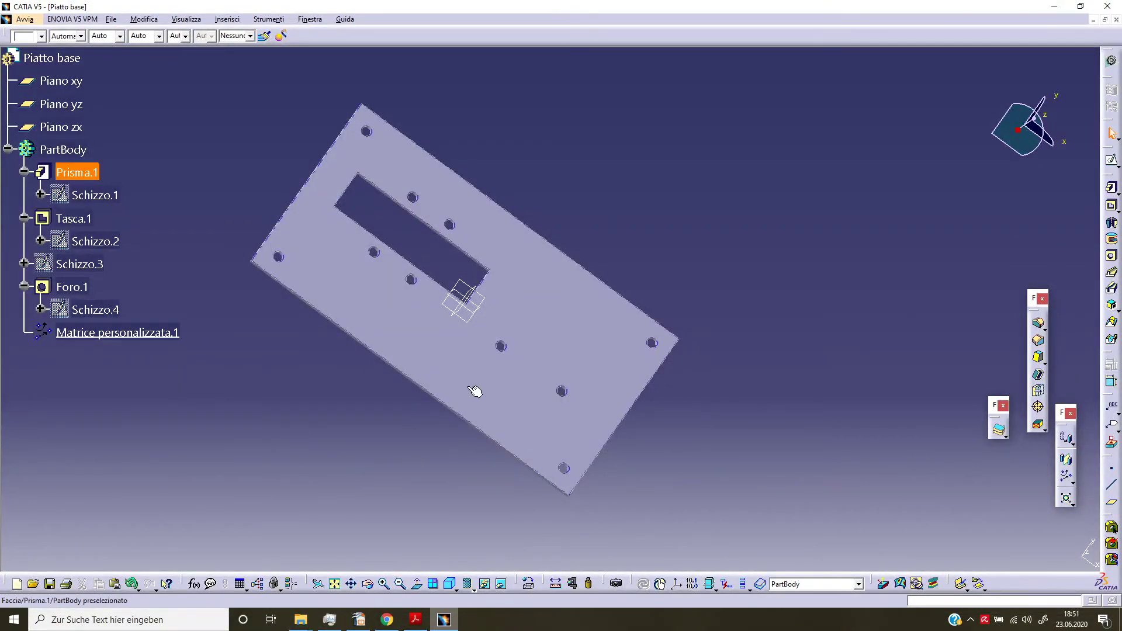
Open a new sketch, Schizzo.6, on the plate's top face
{"action": "left_click", "coordinate": [490, 386]}
{"action": "left_click", "coordinate": [1111, 159]}
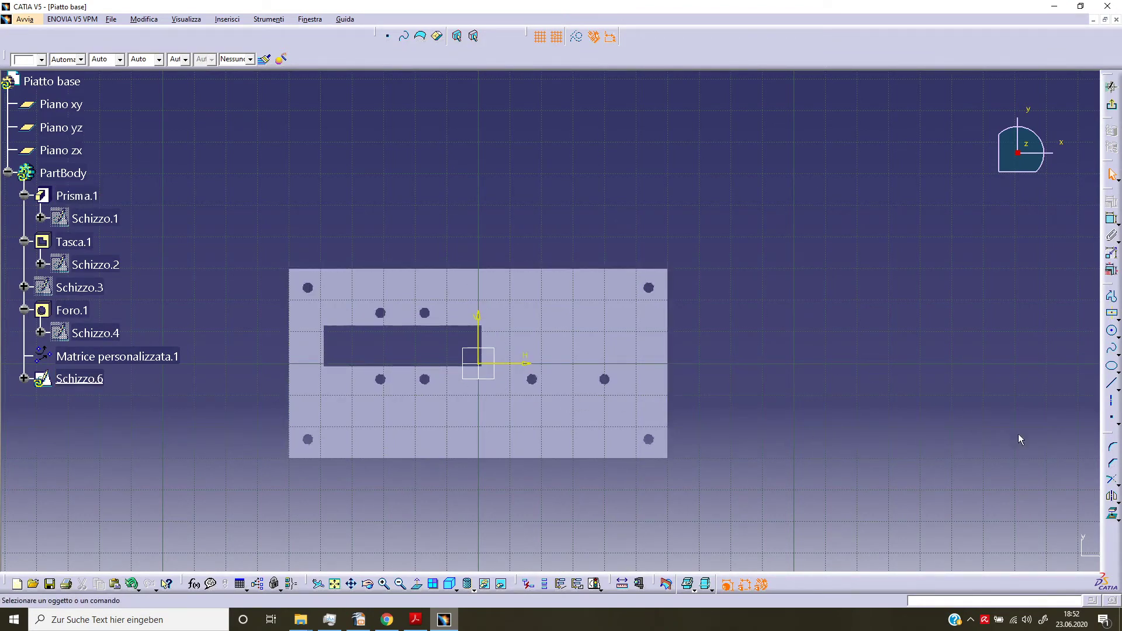
Place a sketch point on the vertical axis, dimensioned 6 mm from the plate's bottom edge
{"action": "left_click", "coordinate": [1110, 418]}
{"action": "left_click", "coordinate": [484, 445]}
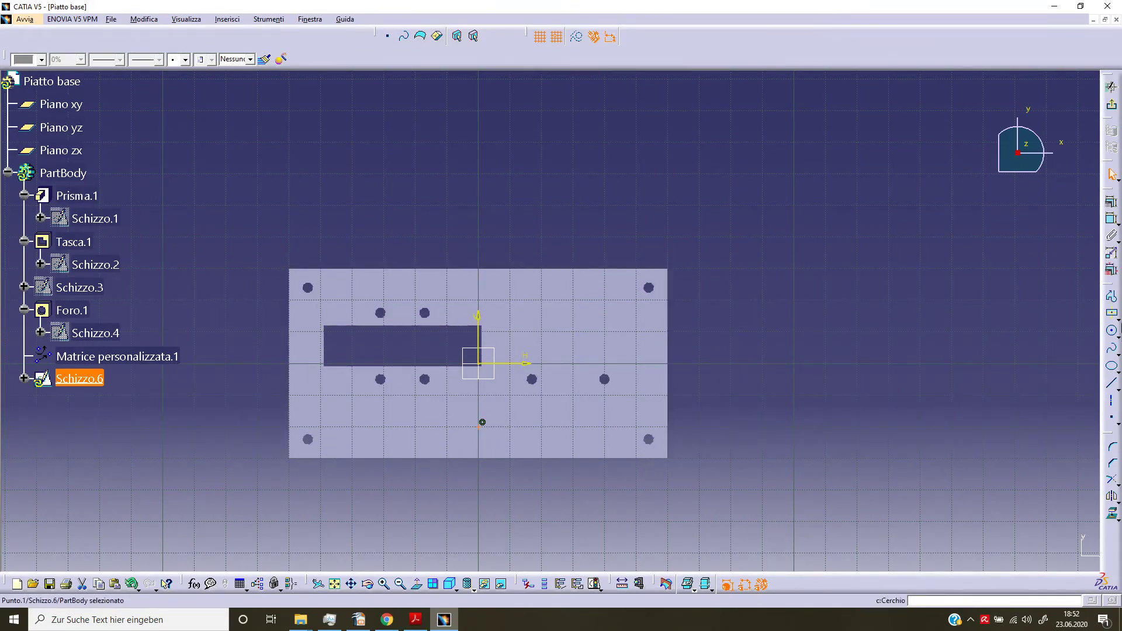
{"action": "left_click", "coordinate": [1112, 219]}
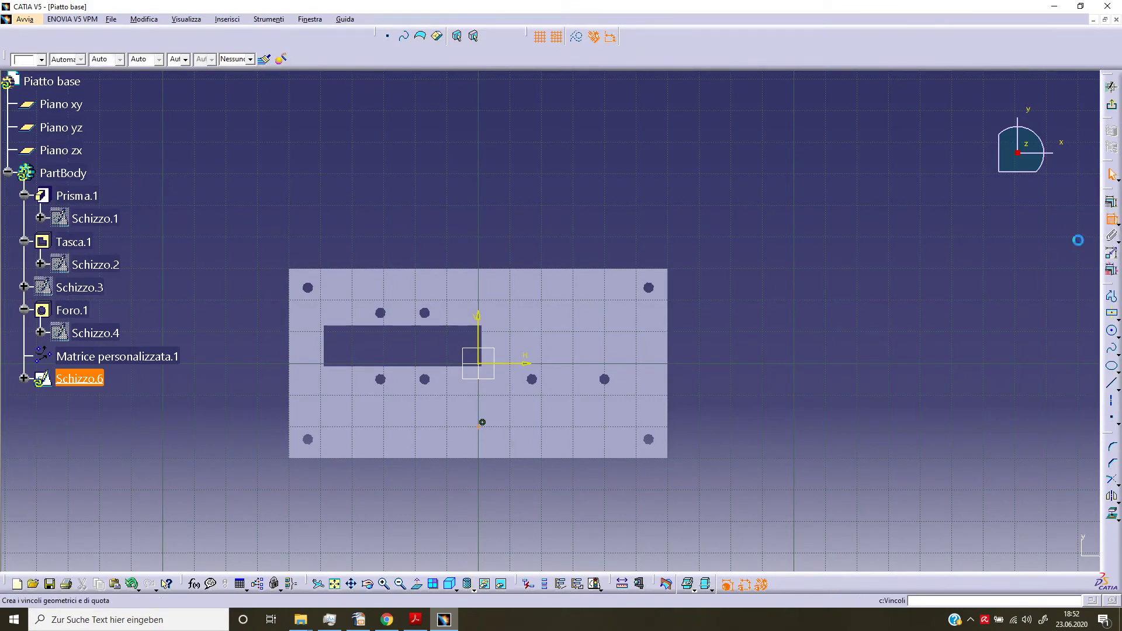
{"action": "left_click", "coordinate": [666, 384]}
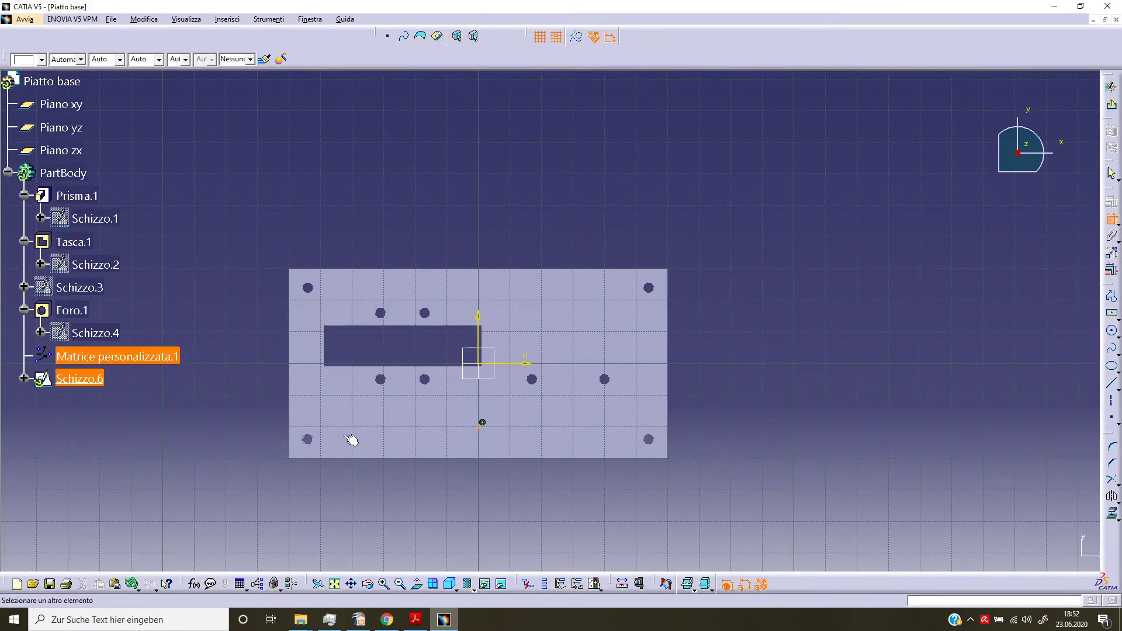
{"action": "left_click", "coordinate": [544, 464]}
{"action": "left_click", "coordinate": [531, 446]}
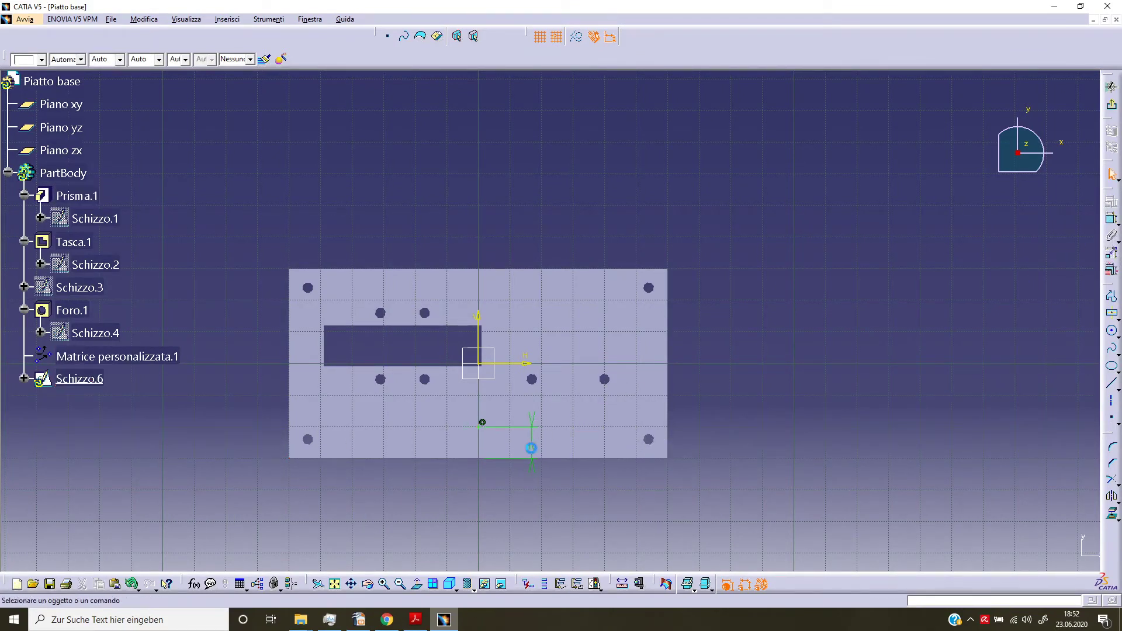
{"action": "double_click", "coordinate": [531, 446]}
{"action": "type", "text": "6"}
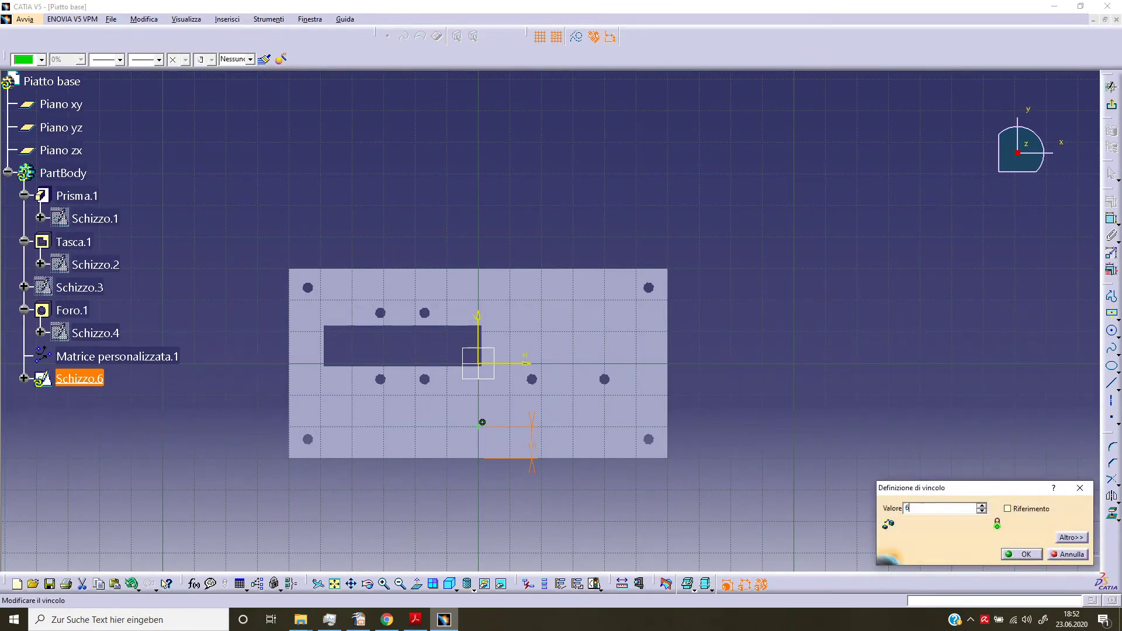
{"action": "key", "text": "Return"}
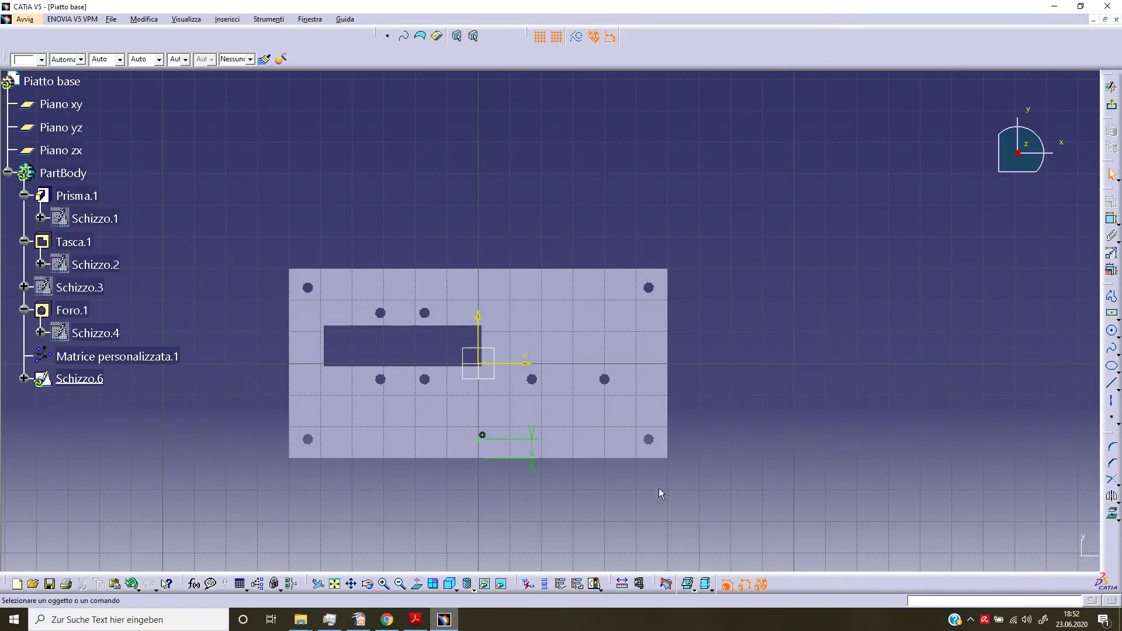
{"action": "left_click", "coordinate": [814, 418]}
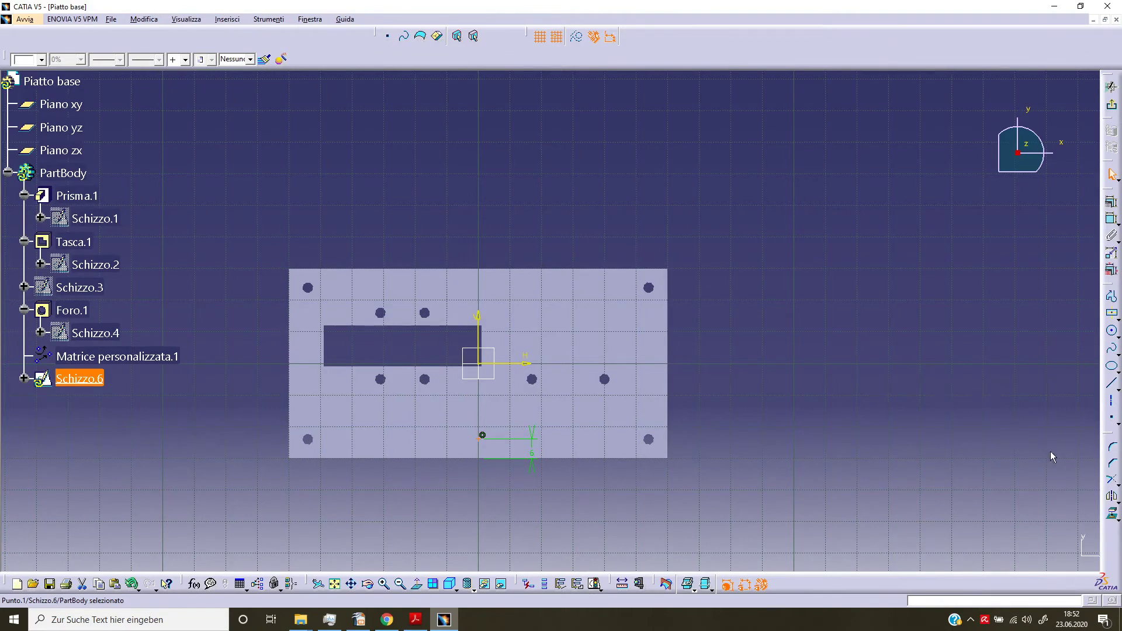
Mirror the point across the horizontal axis to the top edge and exit the sketch
{"action": "left_click", "coordinate": [1108, 498]}
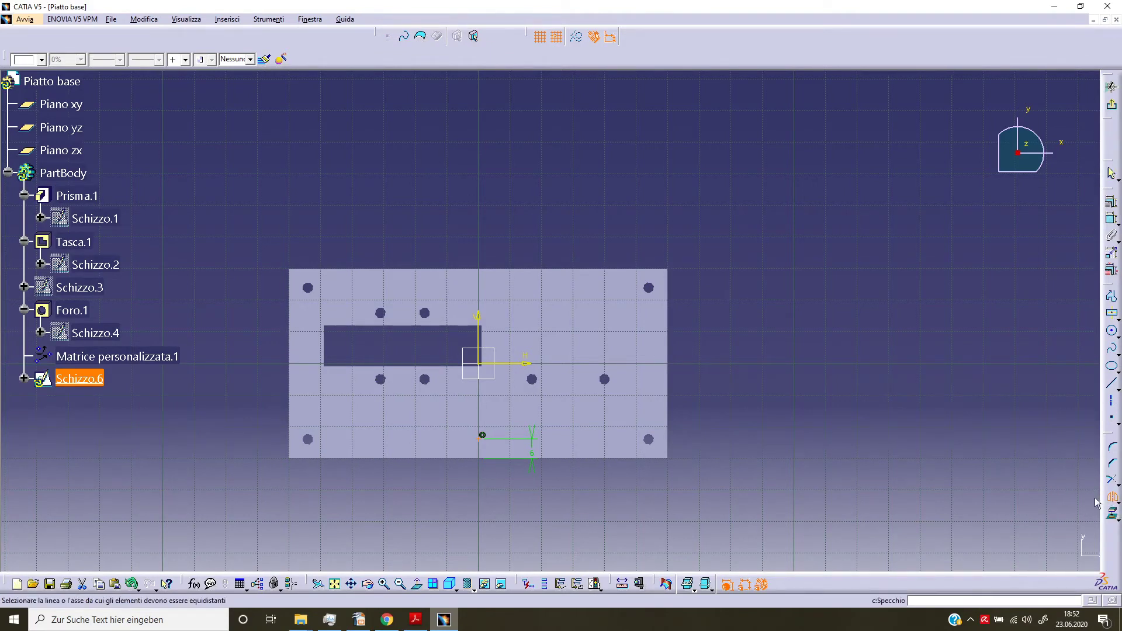
{"action": "left_click", "coordinate": [529, 363]}
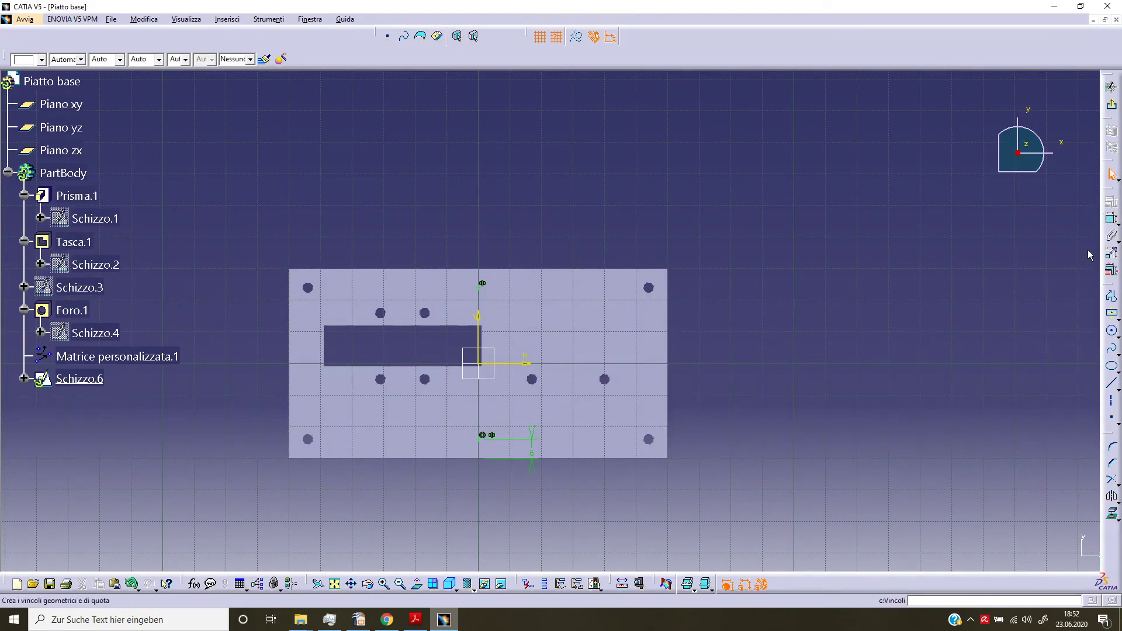
{"action": "left_click", "coordinate": [1113, 109]}
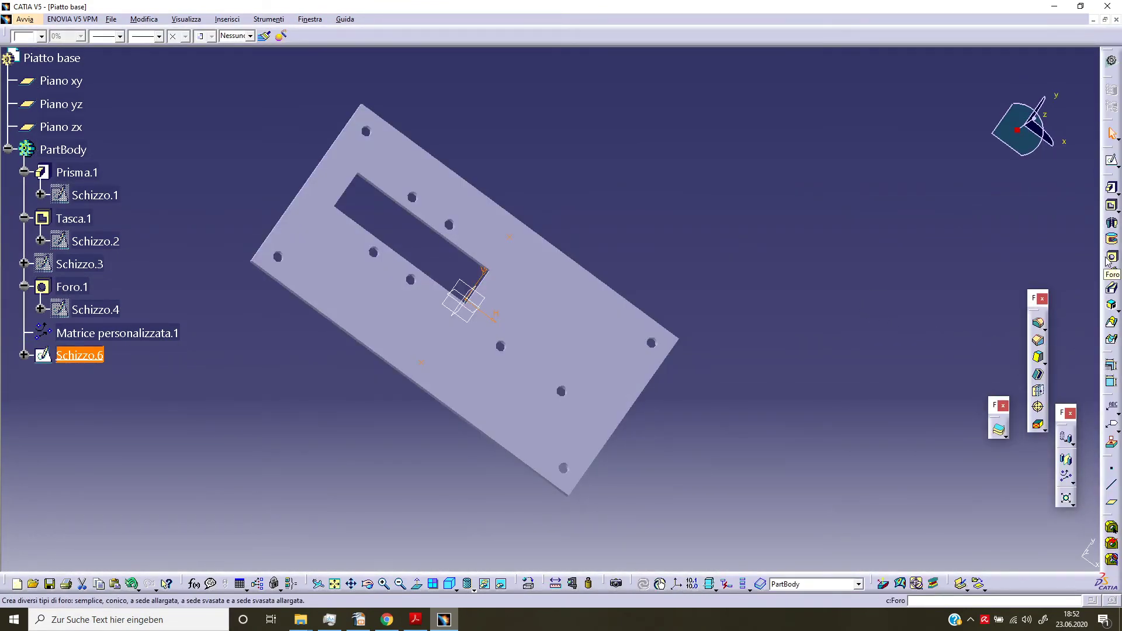
Start a hole on the plate's top face with a 2 mm diameter
{"action": "left_click", "coordinate": [1017, 251]}
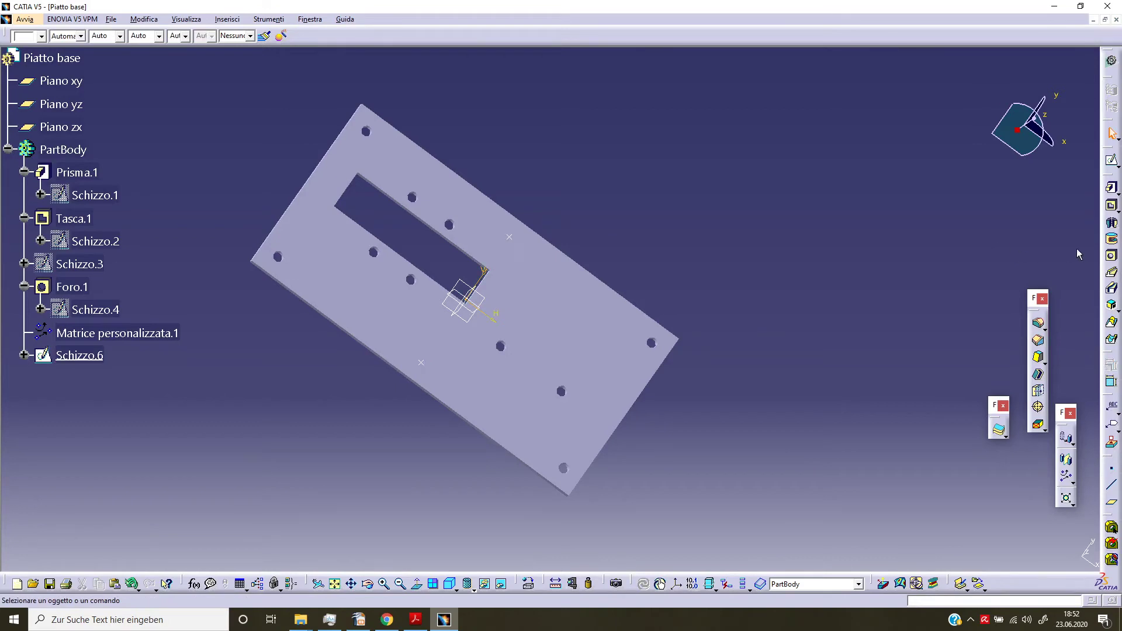
{"action": "left_click", "coordinate": [1111, 255]}
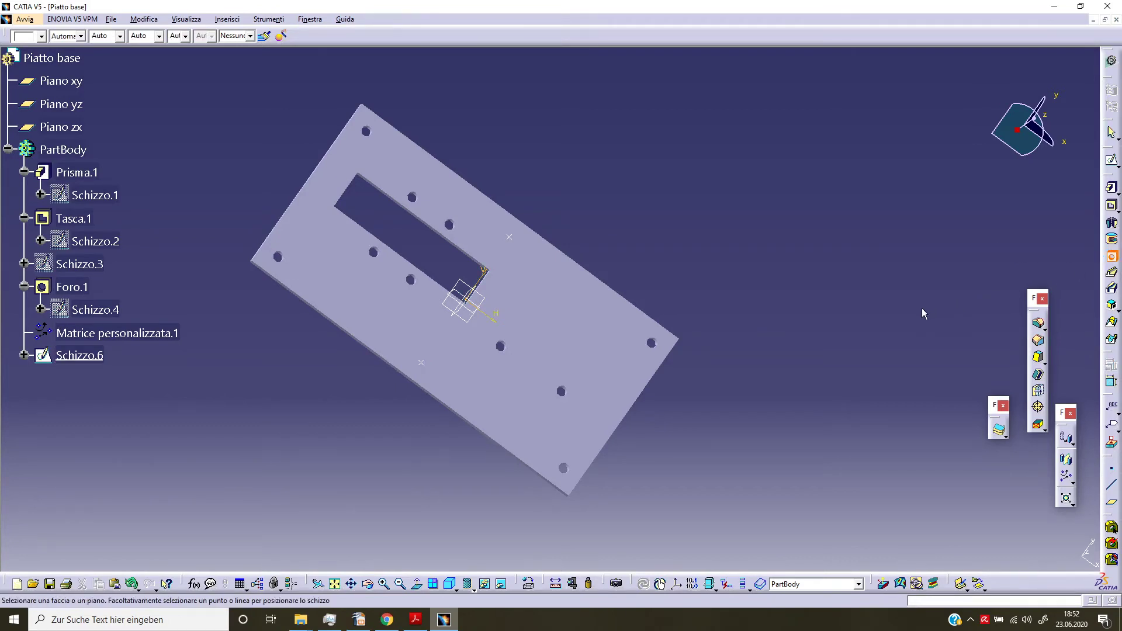
{"action": "left_click", "coordinate": [599, 314]}
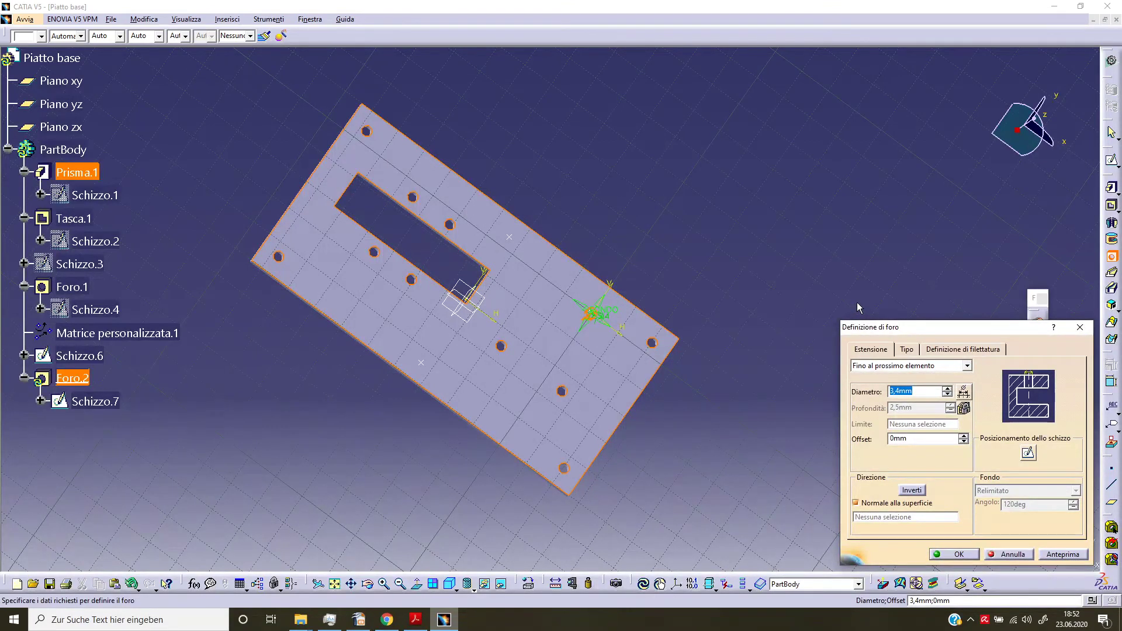
{"action": "left_click", "coordinate": [621, 504]}
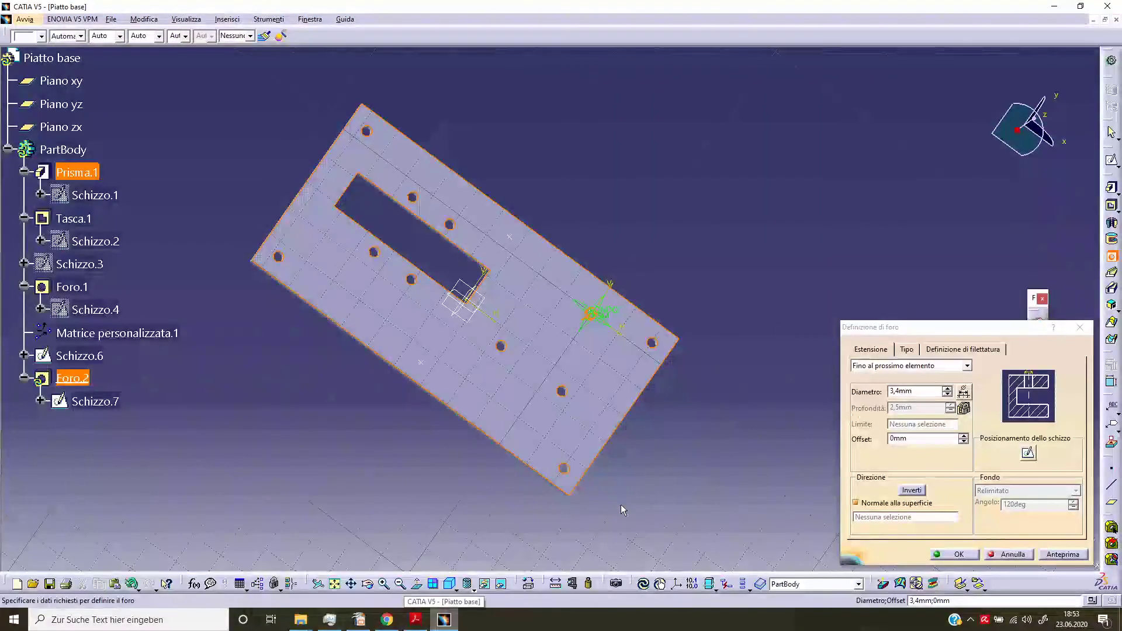
{"action": "left_click", "coordinate": [914, 397]}
{"action": "type", "text": "2"}
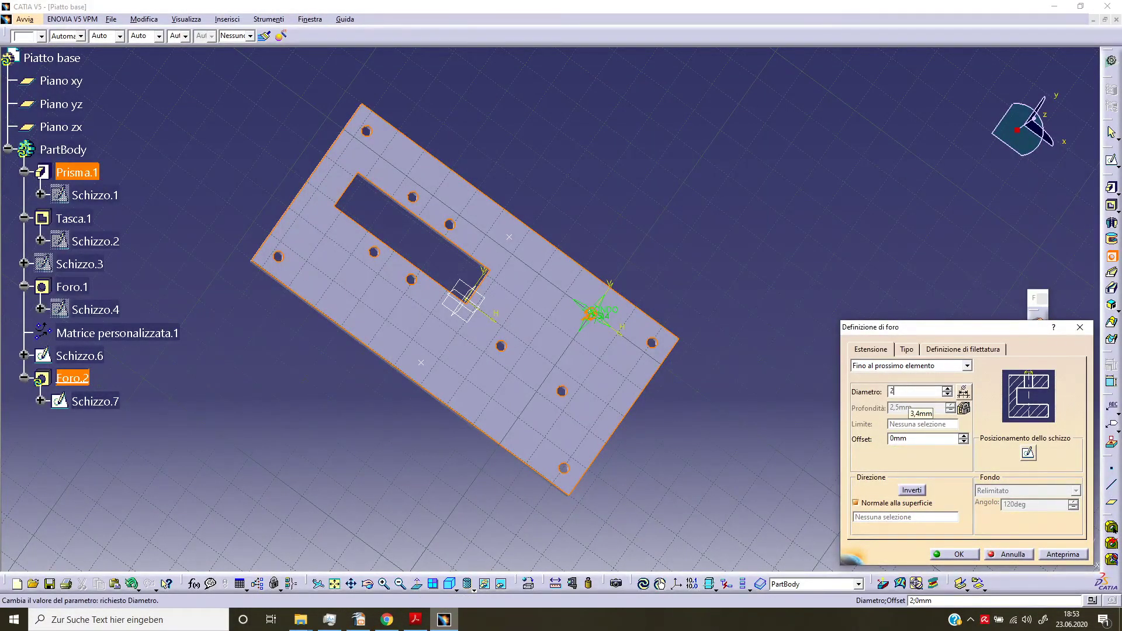
{"action": "key", "text": "Return"}
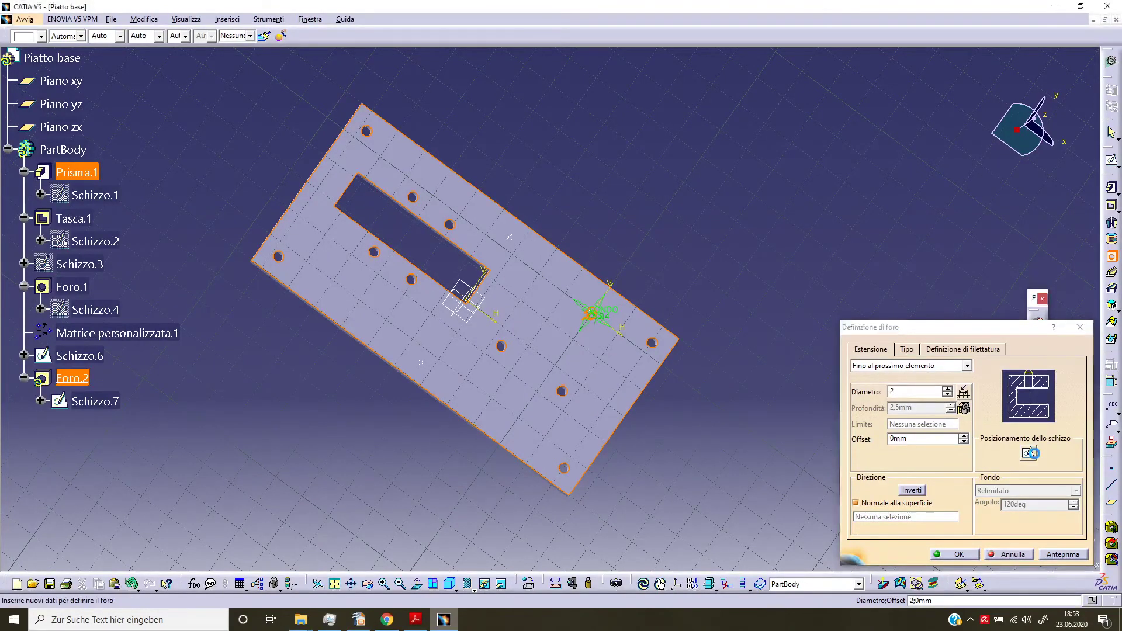
Make the hole centre coincident with the upper mirrored point and create Foro.2
{"action": "left_click", "coordinate": [1028, 452]}
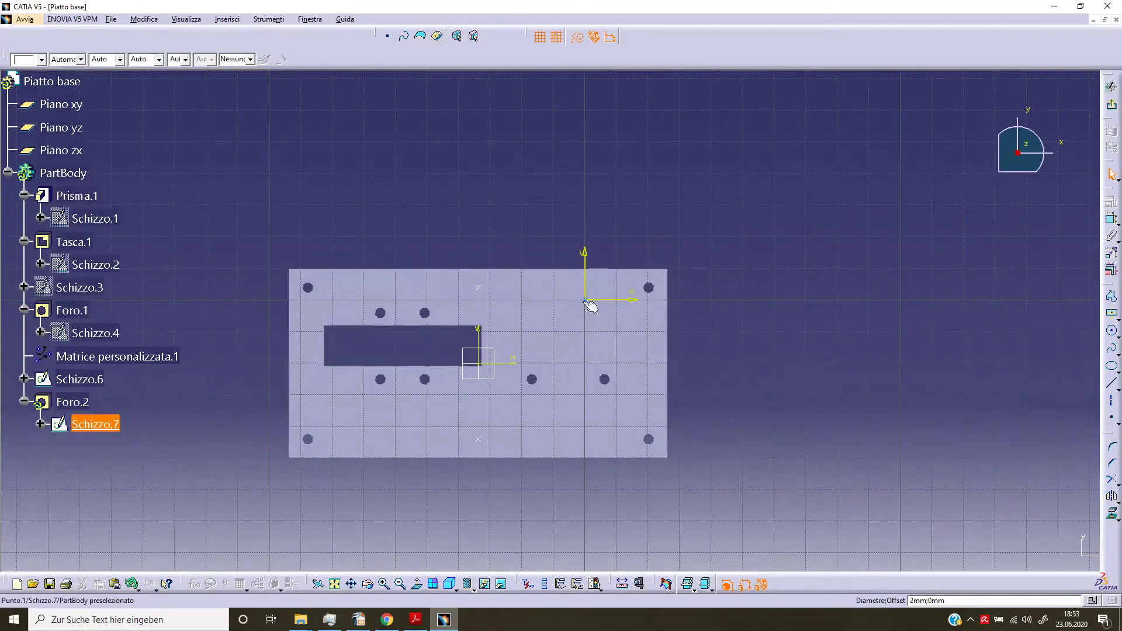
{"action": "left_click", "coordinate": [480, 291]}
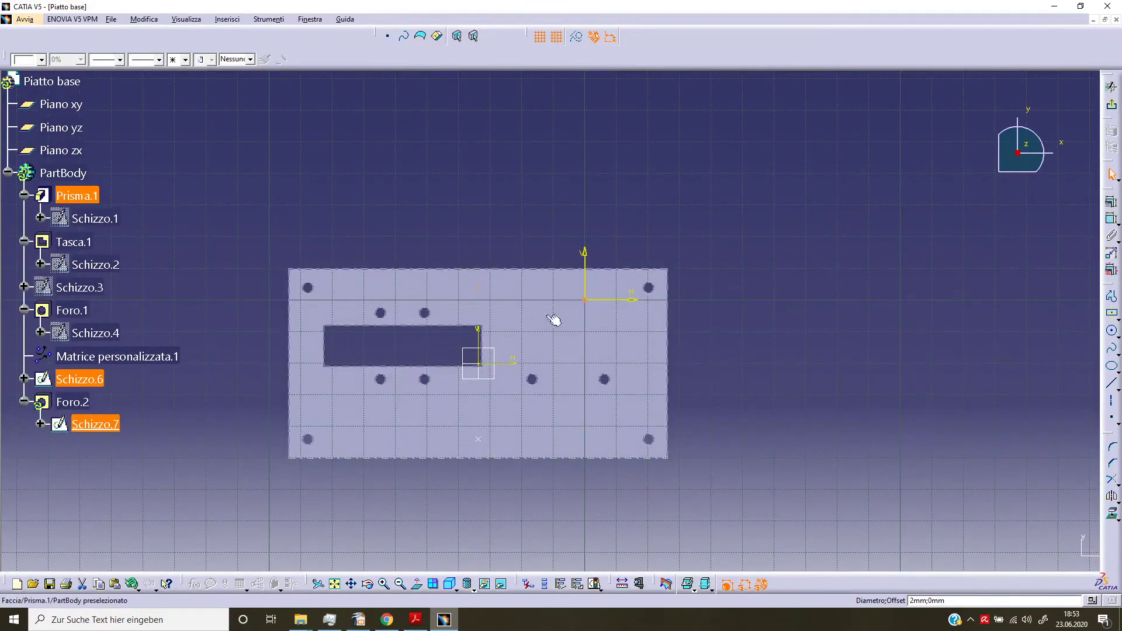
{"action": "left_click", "coordinate": [1111, 202]}
{"action": "left_click", "coordinate": [1050, 445]}
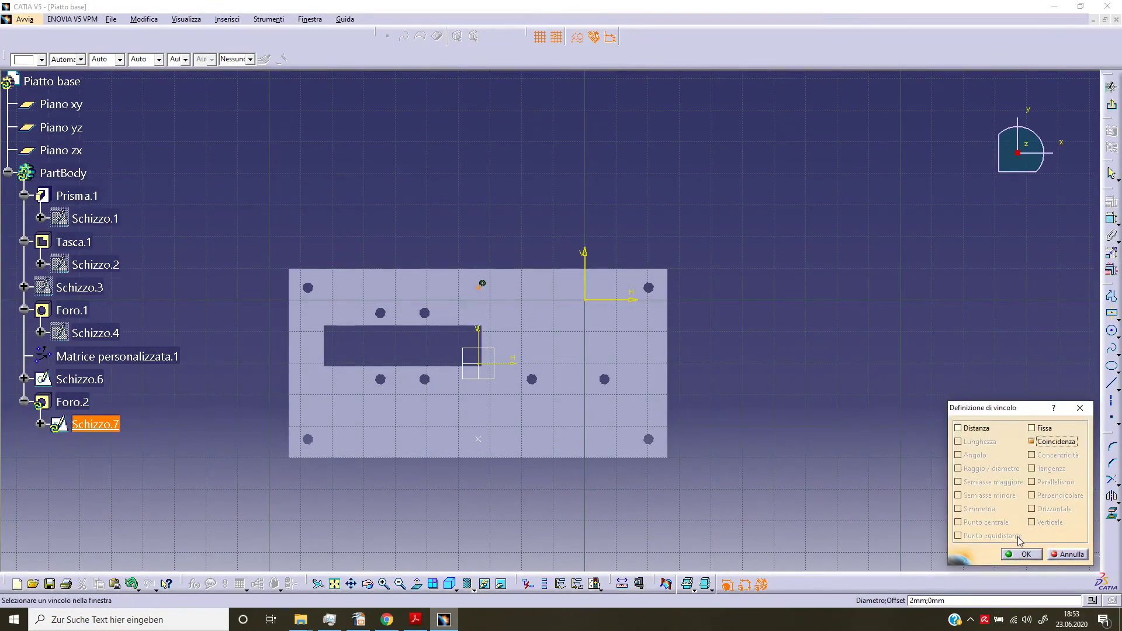
{"action": "left_click", "coordinate": [1023, 554]}
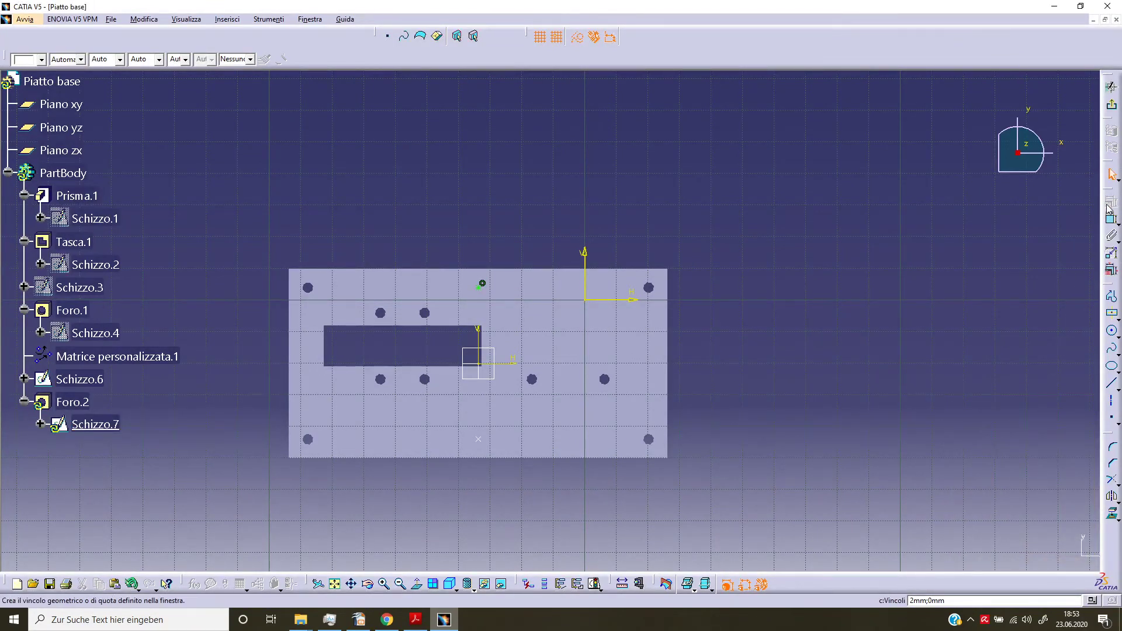
{"action": "left_click", "coordinate": [1111, 86]}
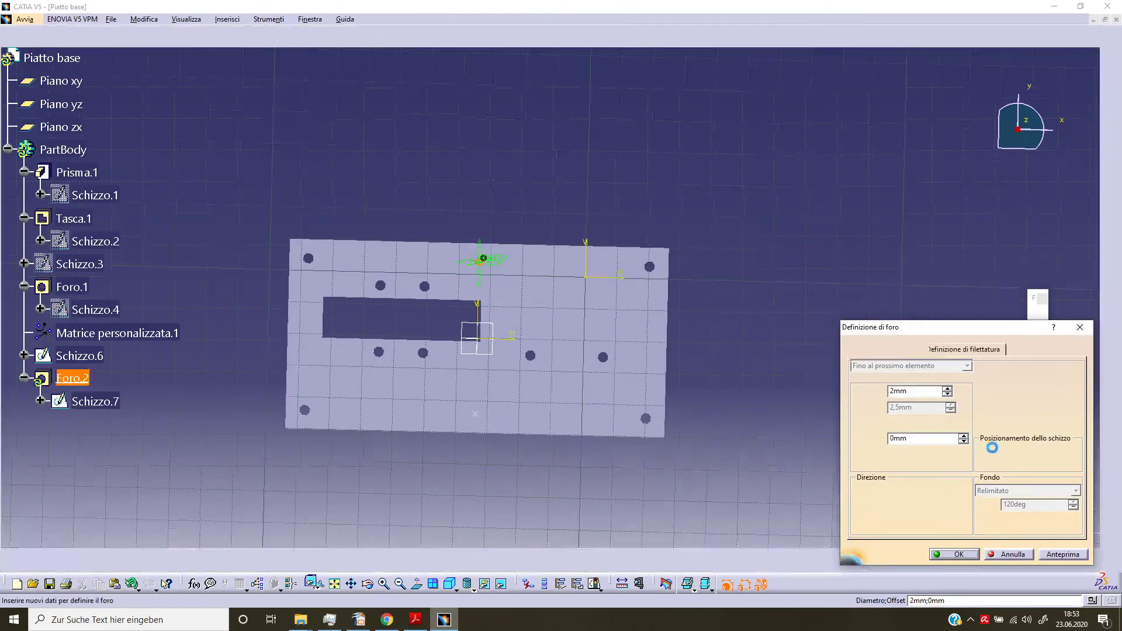
{"action": "left_click", "coordinate": [964, 554]}
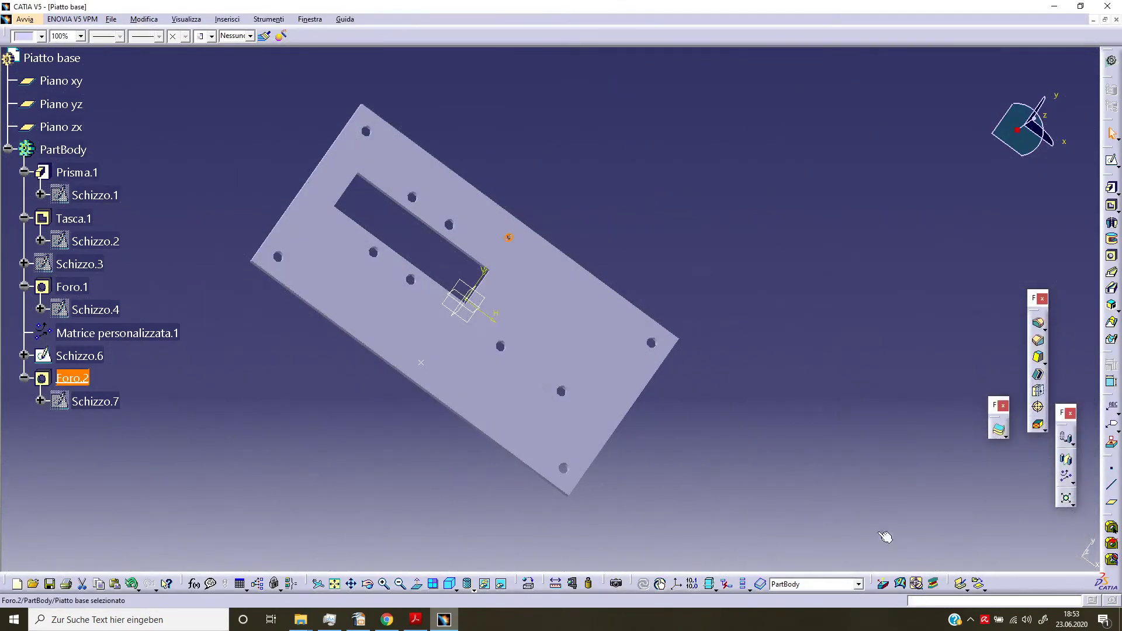
Repeat Foro.2 at the Schizzo.6 points as user pattern Matrice personalizzata.2
{"action": "left_click", "coordinate": [1067, 476]}
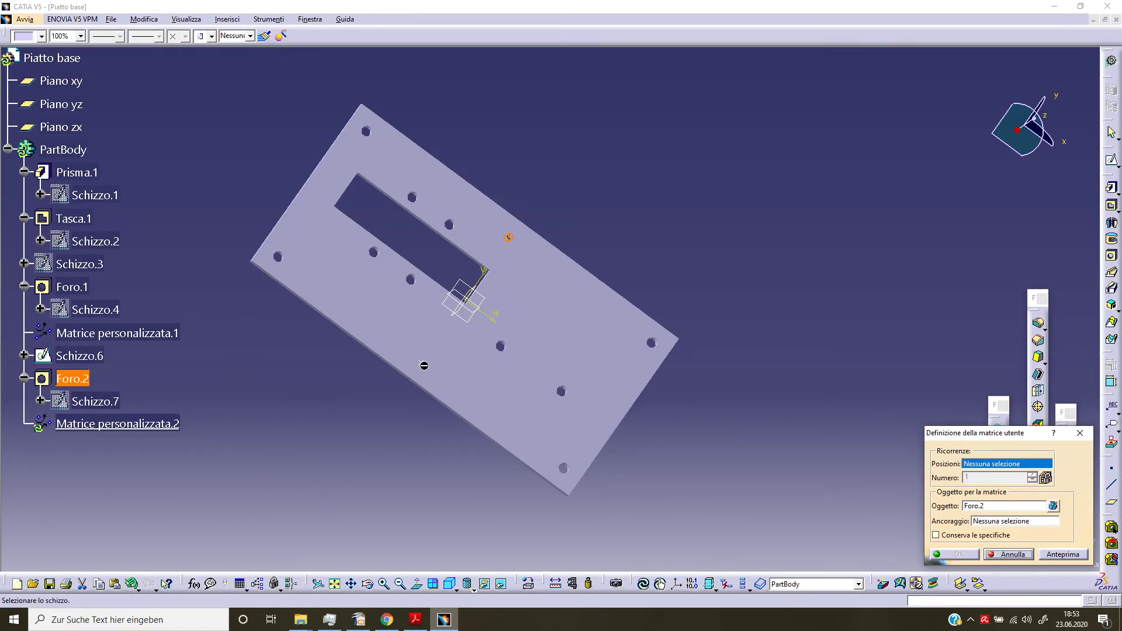
{"action": "left_click", "coordinate": [425, 365]}
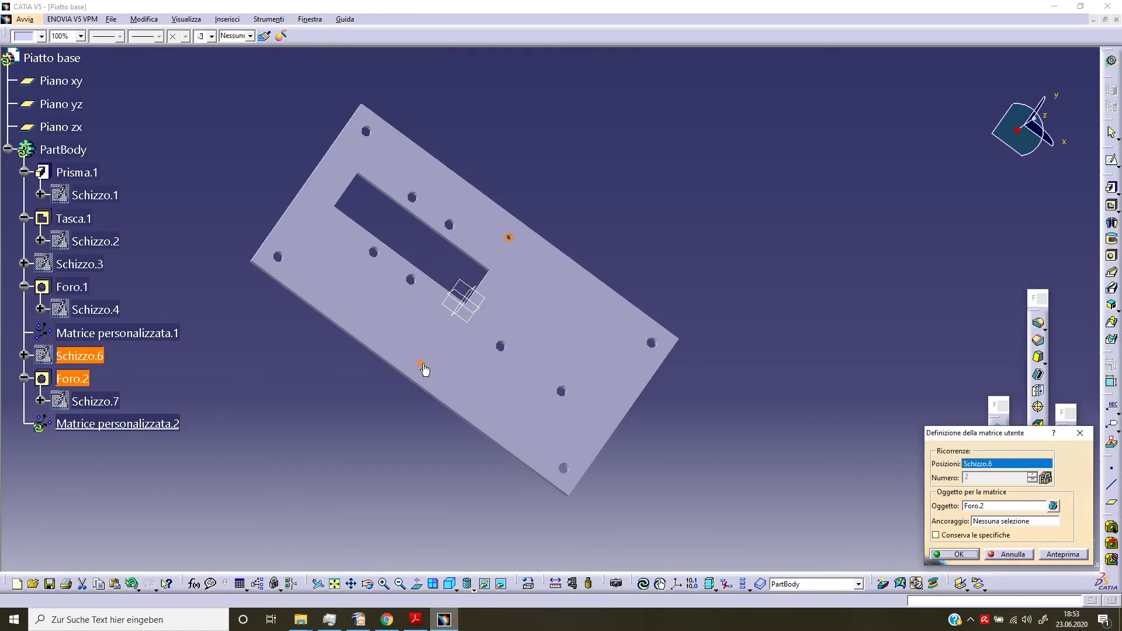
{"action": "left_click", "coordinate": [966, 553]}
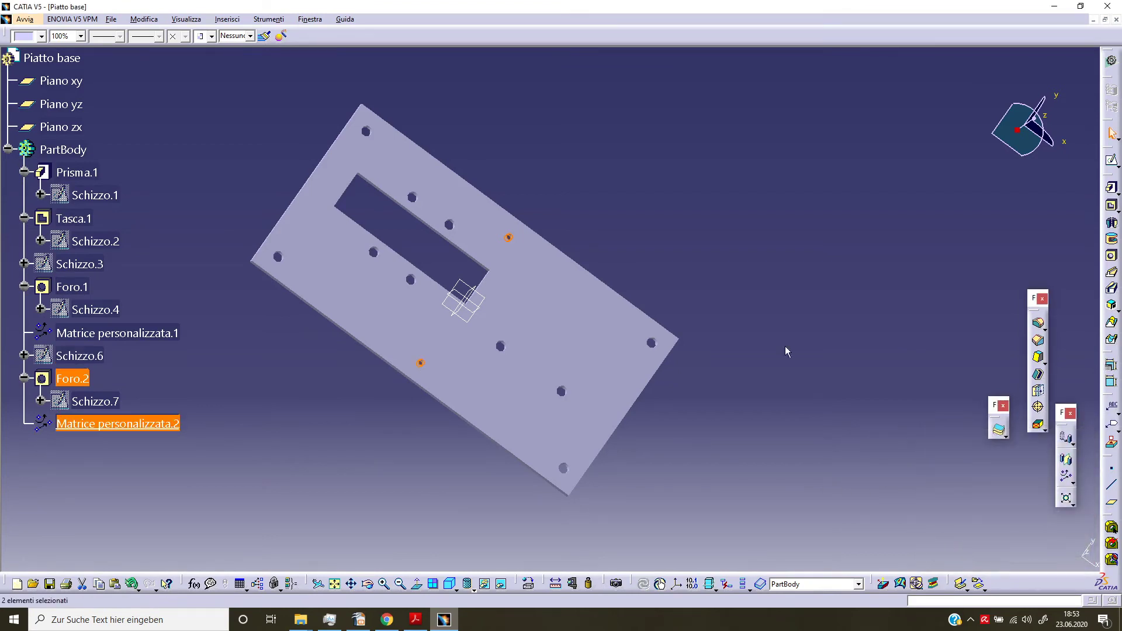
{"action": "middle_click_drag", "start_coordinate": [710, 236], "coordinate": [698, 244]}
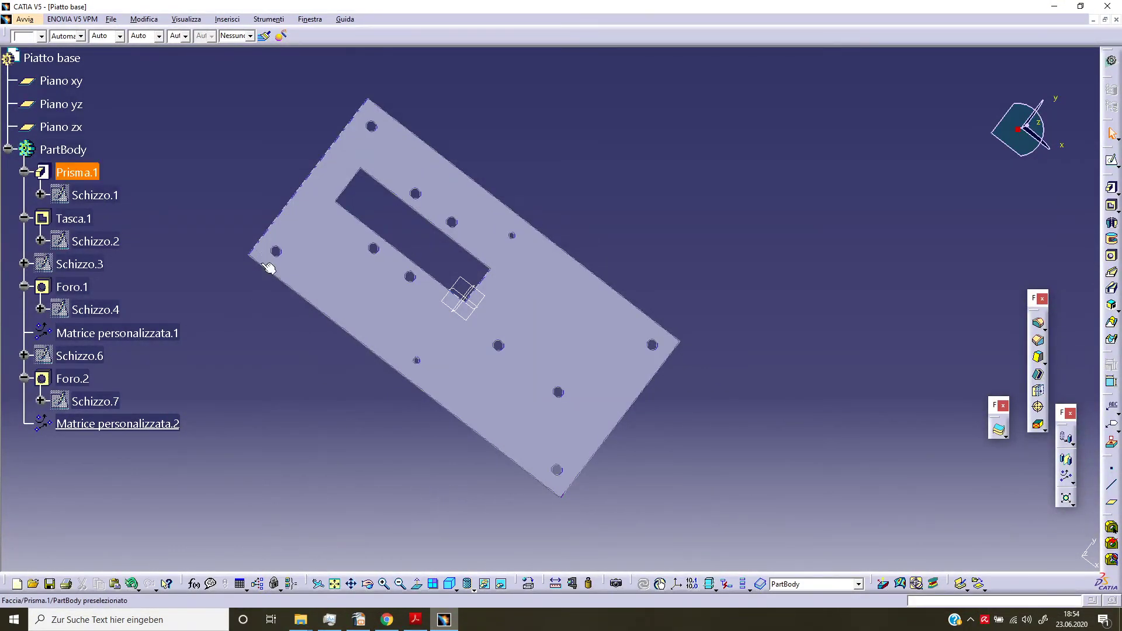
{"action": "mouse_move", "coordinate": [321, 369]}
{"action": "middle_mouse_down"}
{"action": "mouse_move", "coordinate": [415, 384]}
{"action": "mouse_move", "coordinate": [468, 418]}
{"action": "middle_mouse_up"}
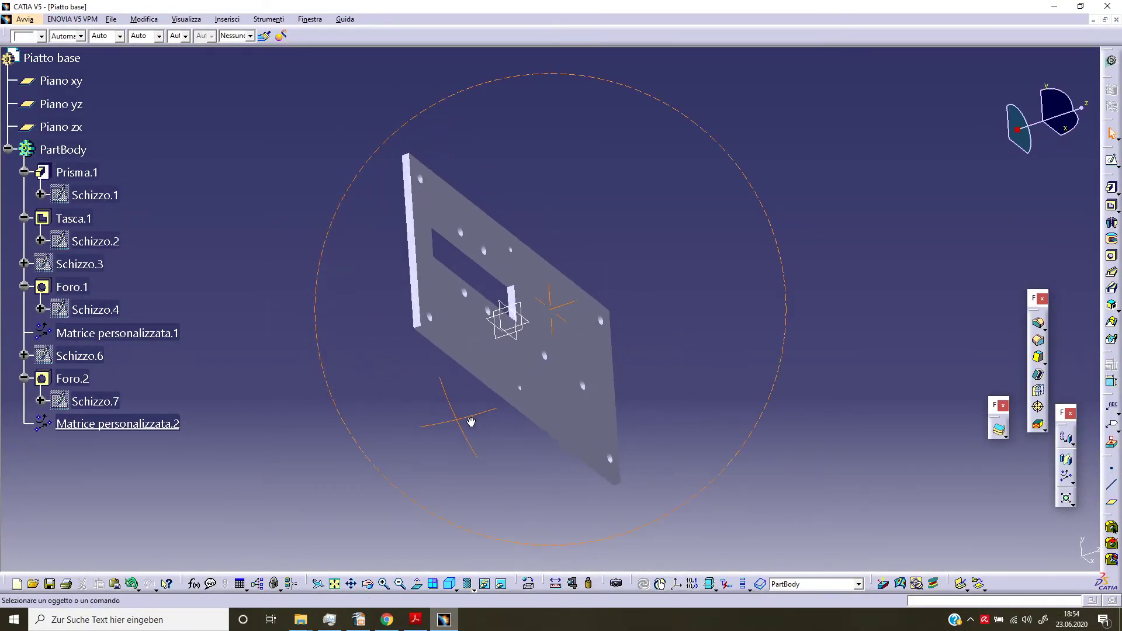
Fillet the plate's four vertical corner edges with a 5 mm radius (Raccordo su spigolo.1)
{"action": "left_click", "coordinate": [1040, 325]}
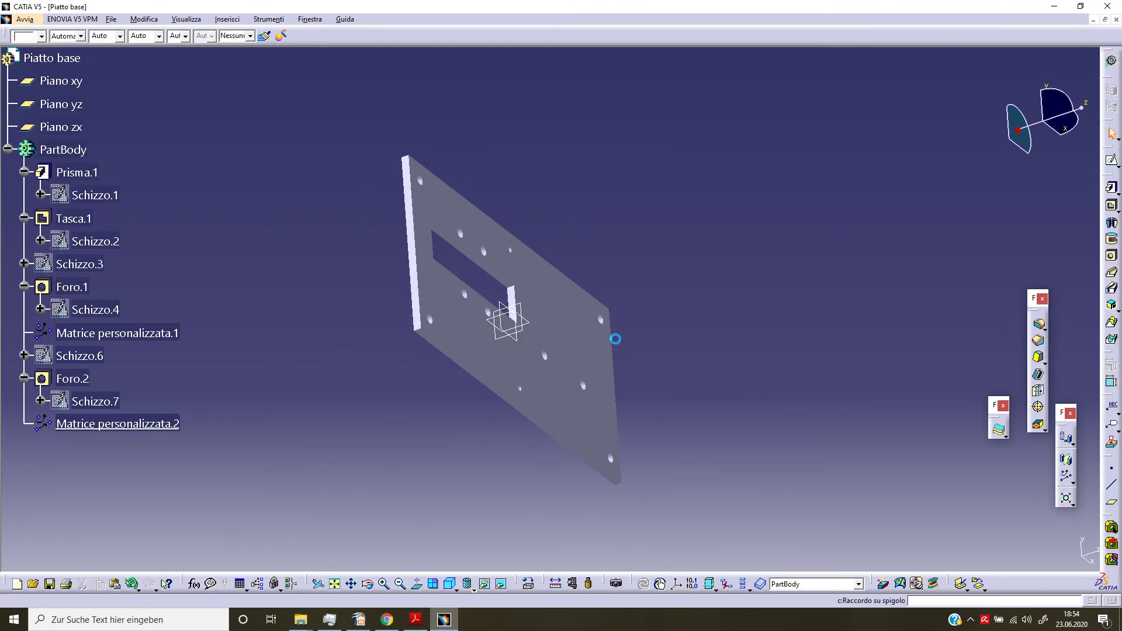
{"action": "left_click", "coordinate": [423, 333]}
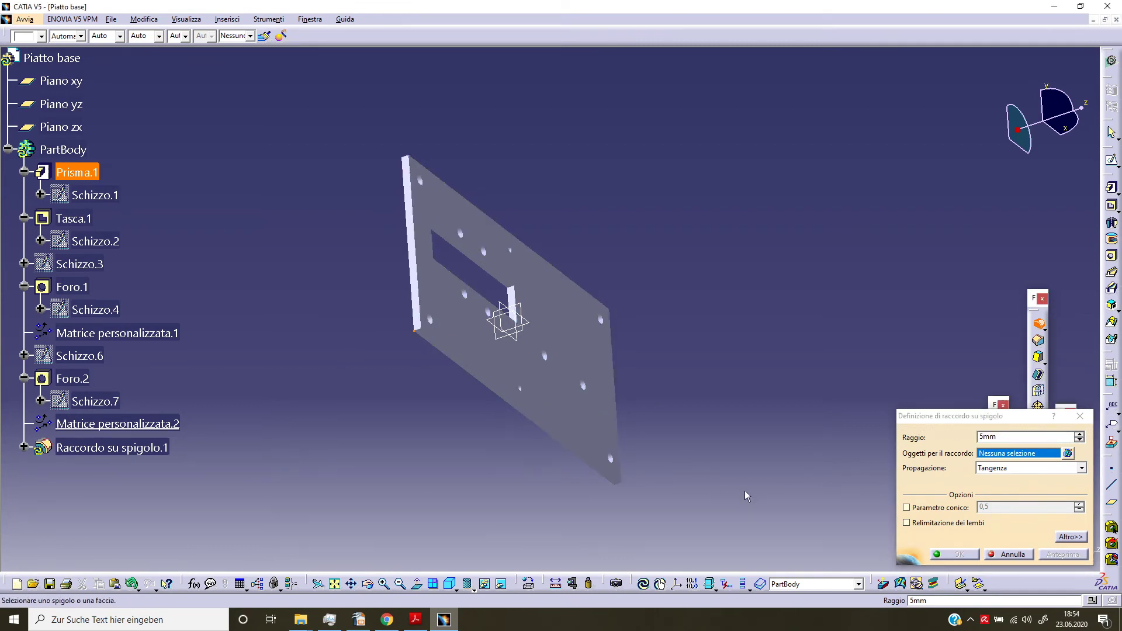
{"action": "left_click", "coordinate": [427, 334]}
{"action": "mouse_move", "coordinate": [427, 333]}
{"action": "middle_mouse_down"}
{"action": "mouse_move", "coordinate": [512, 354]}
{"action": "mouse_move", "coordinate": [544, 403]}
{"action": "middle_mouse_up"}
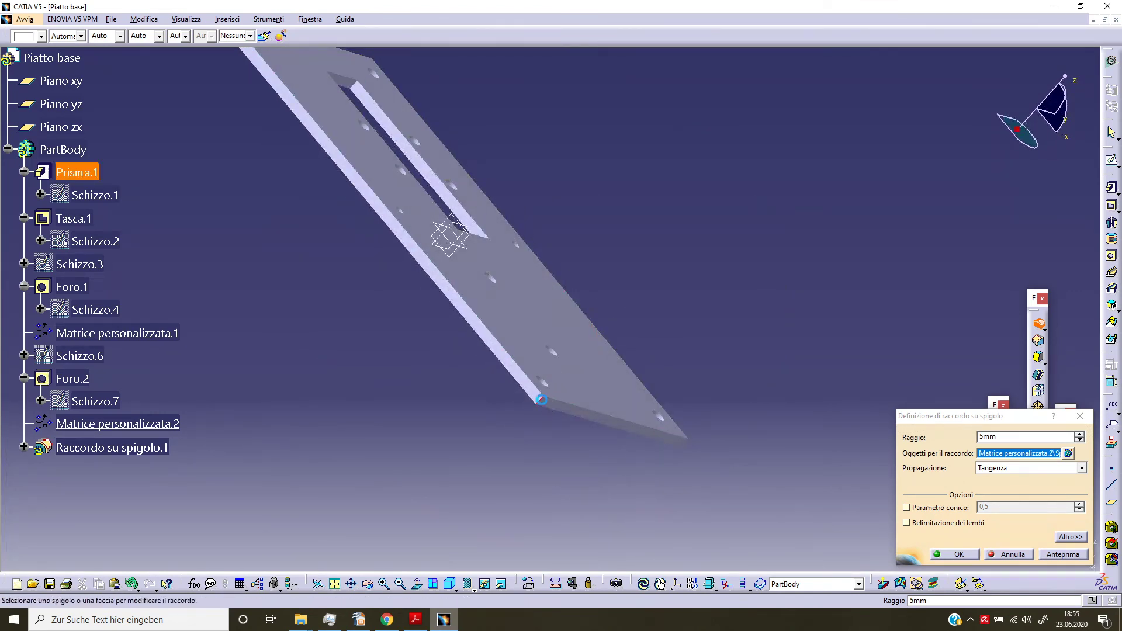
{"action": "left_click", "coordinate": [544, 403]}
{"action": "middle_click_drag", "start_coordinate": [666, 395], "coordinate": [535, 422]}
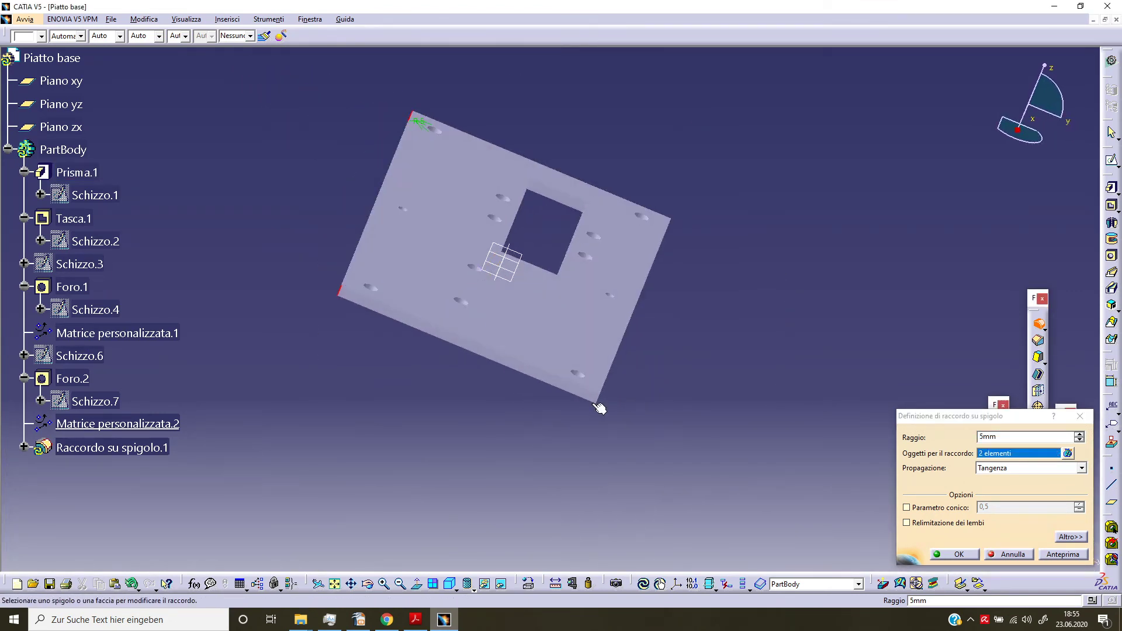
{"action": "left_click", "coordinate": [599, 404]}
{"action": "mouse_move", "coordinate": [759, 300]}
{"action": "middle_mouse_down"}
{"action": "mouse_move", "coordinate": [440, 312]}
{"action": "mouse_move", "coordinate": [713, 234]}
{"action": "middle_mouse_up"}
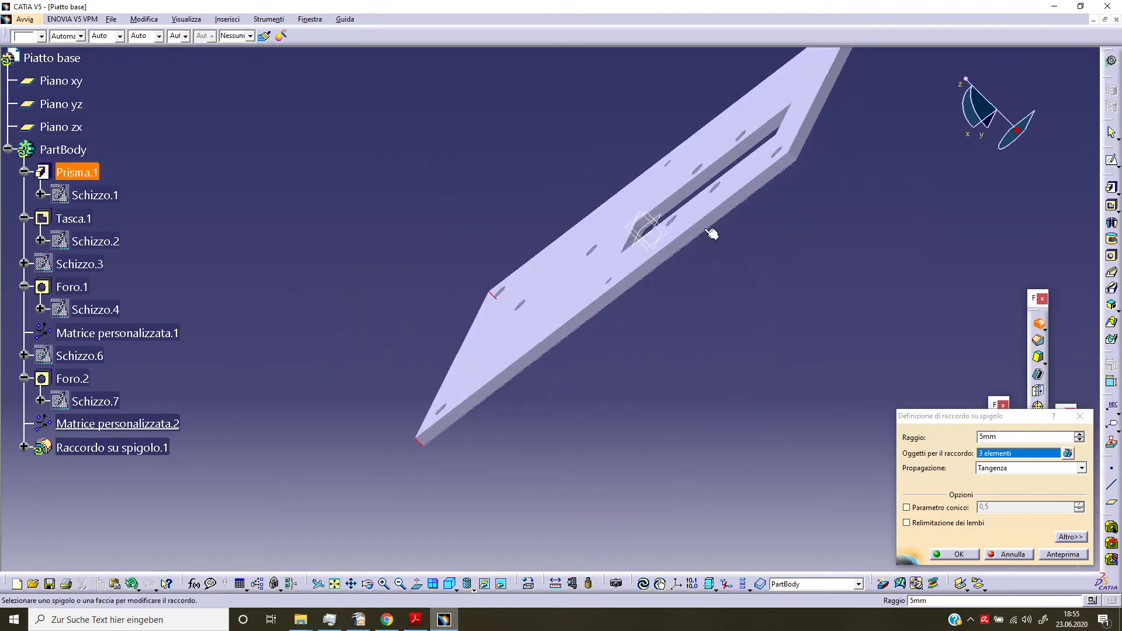
{"action": "left_click", "coordinate": [795, 159]}
{"action": "mouse_move", "coordinate": [796, 357]}
{"action": "middle_mouse_down"}
{"action": "mouse_move", "coordinate": [826, 496]}
{"action": "mouse_move", "coordinate": [576, 393]}
{"action": "mouse_move", "coordinate": [571, 408]}
{"action": "middle_mouse_up"}
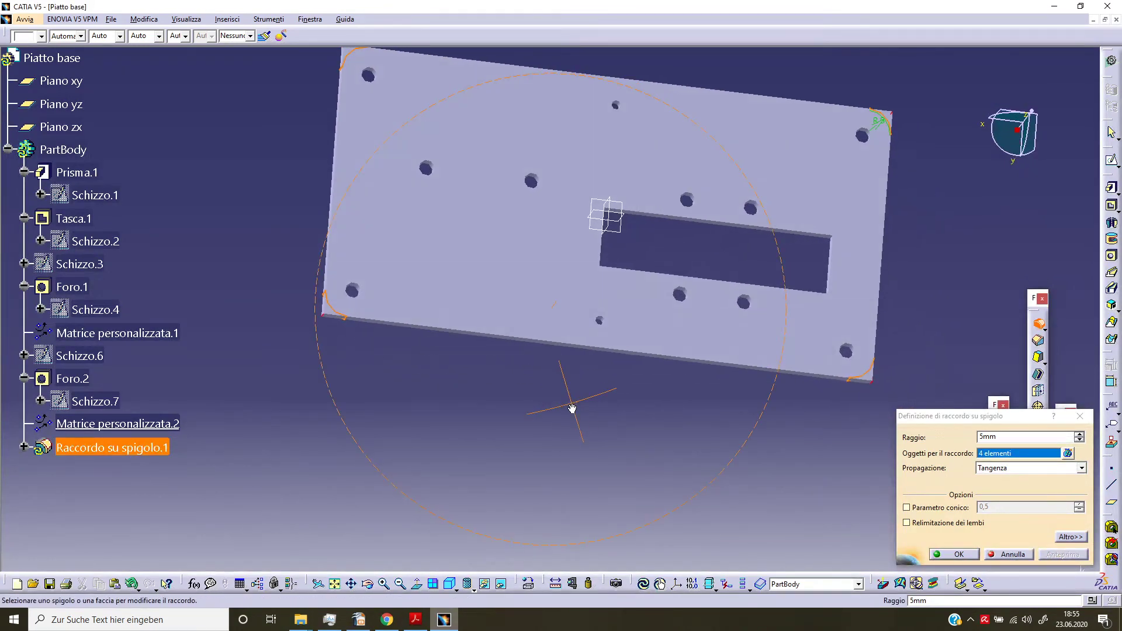
{"action": "left_click", "coordinate": [946, 553]}
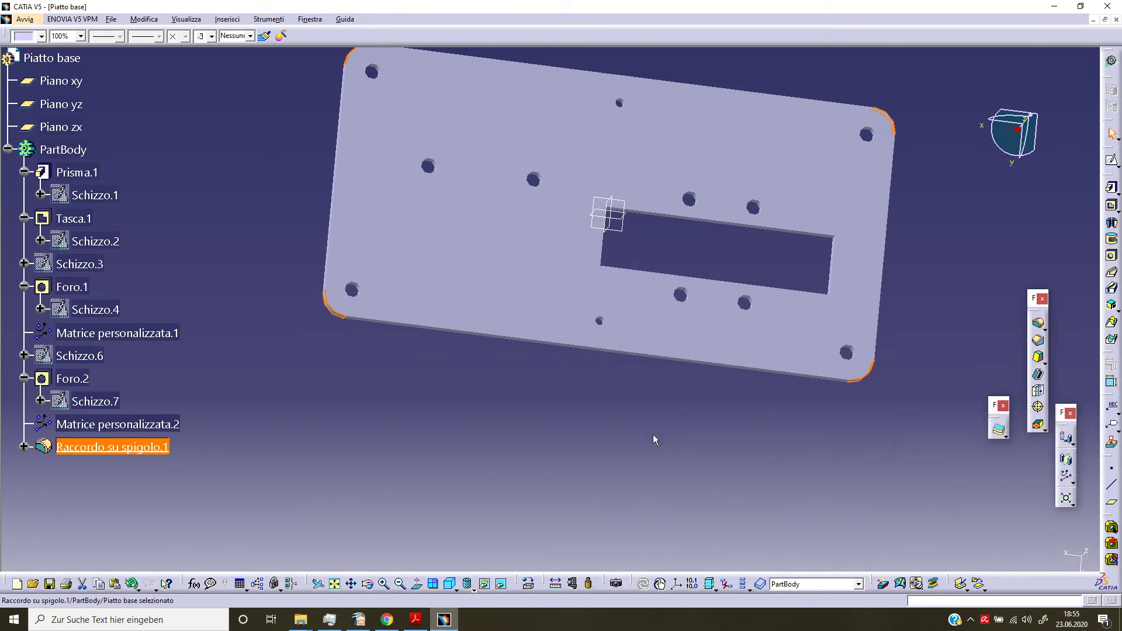
{"action": "mouse_move", "coordinate": [582, 426]}
{"action": "middle_mouse_down"}
{"action": "mouse_move", "coordinate": [530, 393]}
{"action": "mouse_move", "coordinate": [528, 432]}
{"action": "middle_mouse_up"}
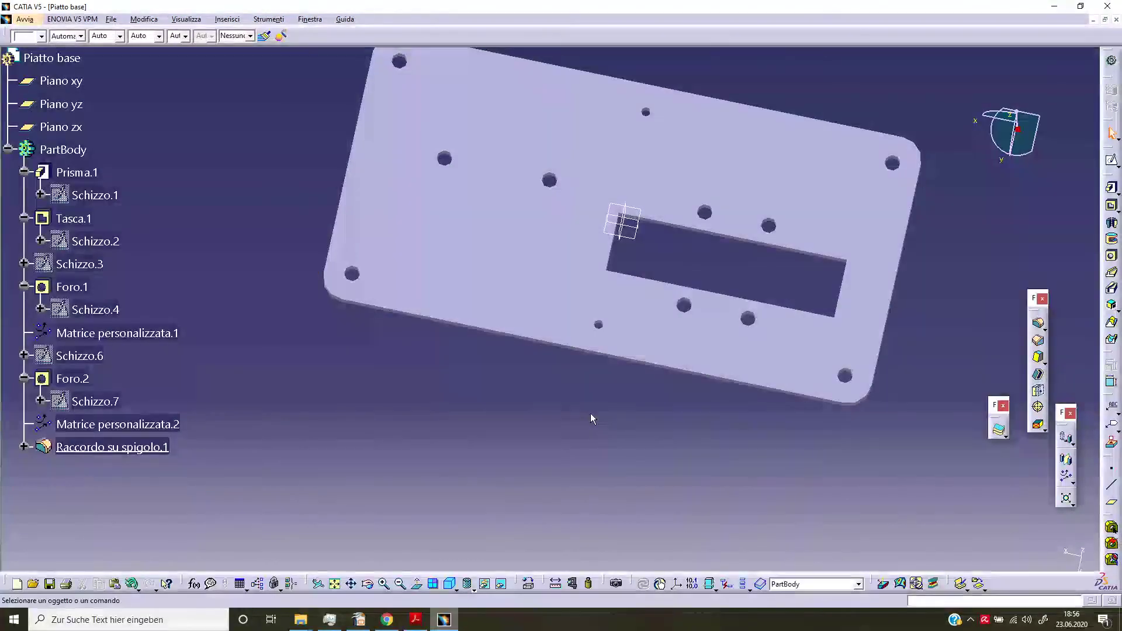
Apply the copper material Rame from the Metalli library and save the part
{"action": "left_click", "coordinate": [492, 241]}
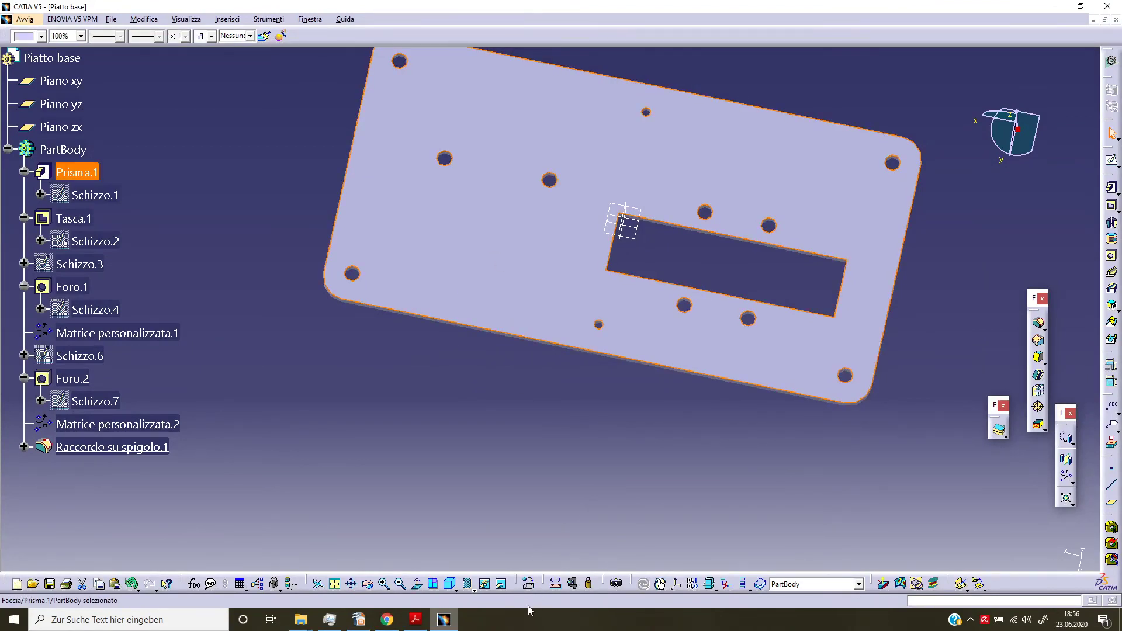
{"action": "left_click", "coordinate": [675, 585]}
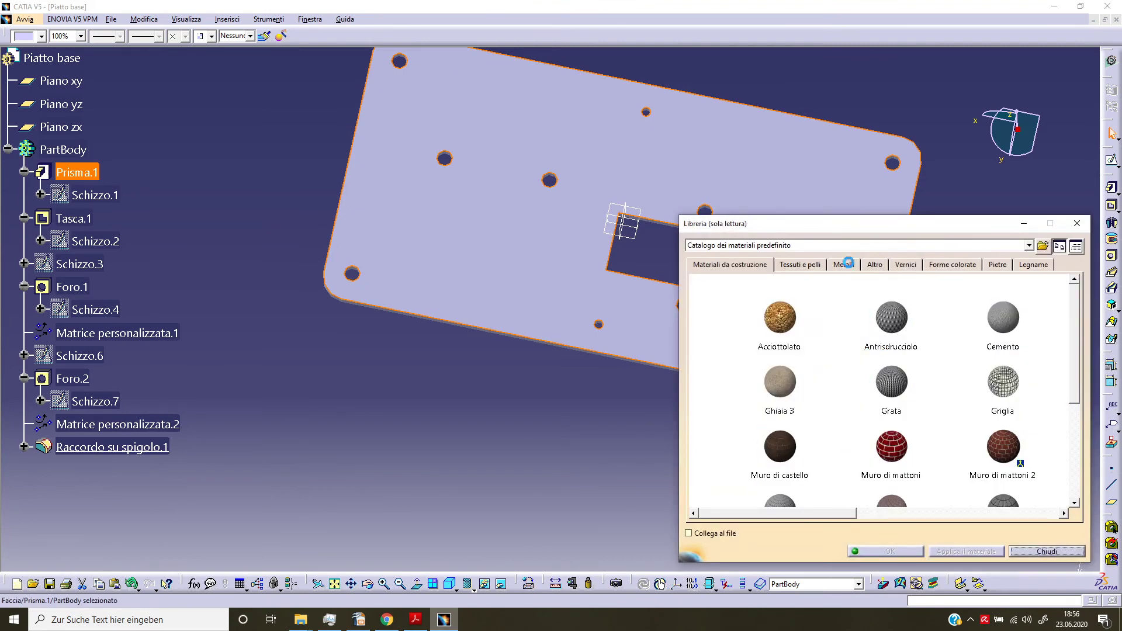
{"action": "left_click", "coordinate": [847, 263]}
{"action": "left_click_drag", "start_coordinate": [912, 513], "coordinate": [981, 521]}
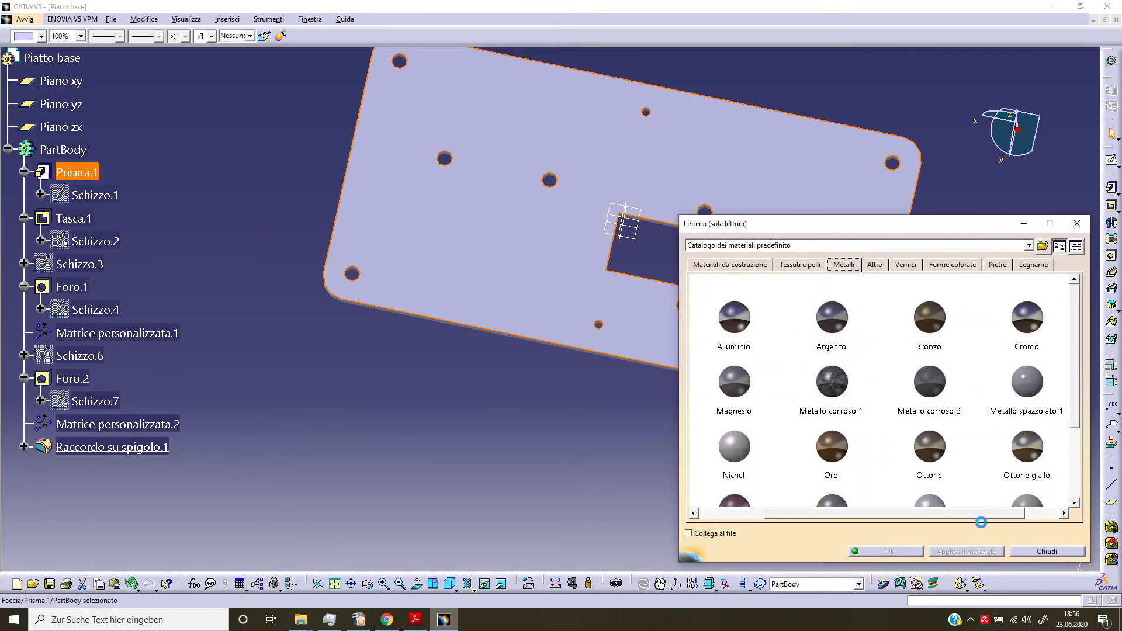
{"action": "scroll", "coordinate": [983, 475], "scroll_direction": "down", "scroll_amount": 1}
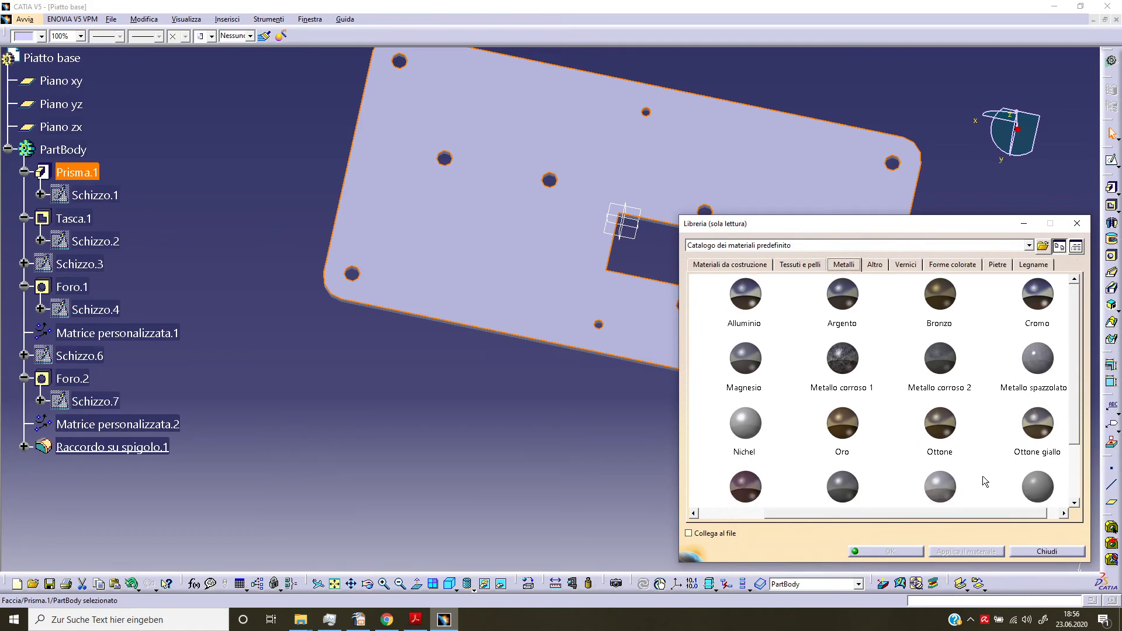
{"action": "scroll", "coordinate": [981, 477], "scroll_direction": "down", "scroll_amount": 2}
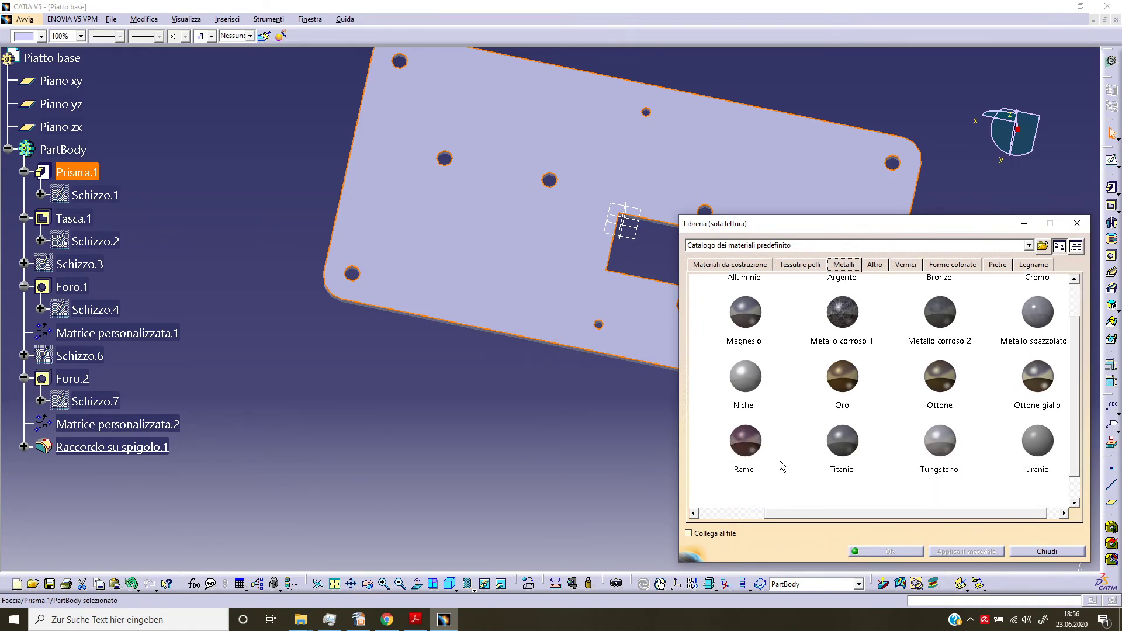
{"action": "left_click", "coordinate": [745, 441]}
{"action": "left_click", "coordinate": [909, 551]}
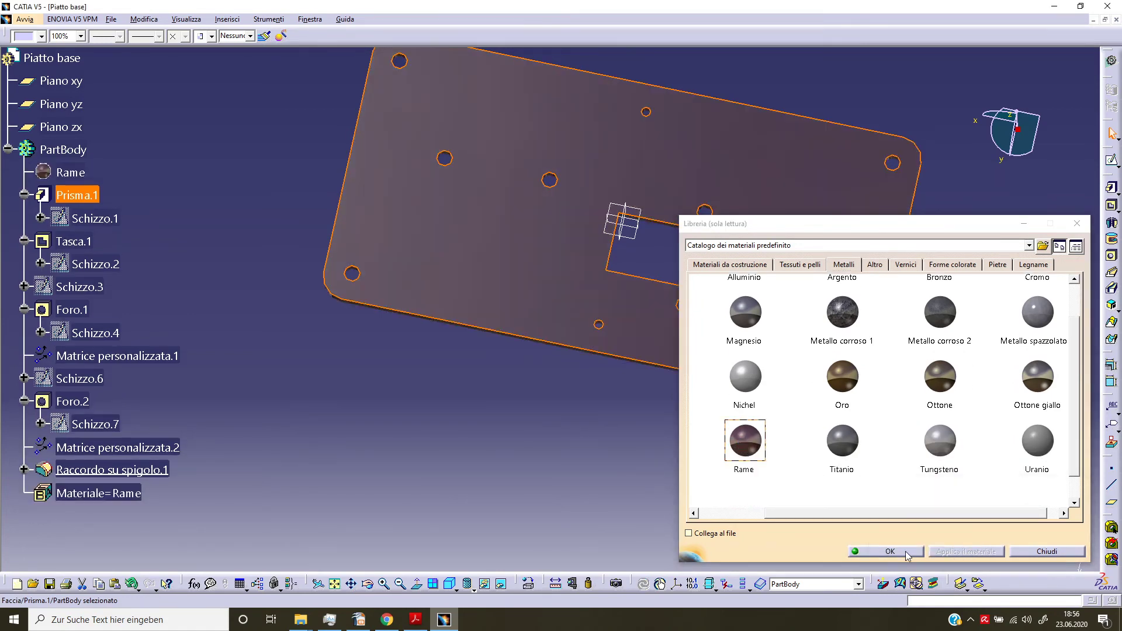
{"action": "mouse_move", "coordinate": [694, 471]}
{"action": "middle_mouse_down"}
{"action": "mouse_move", "coordinate": [688, 348]}
{"action": "mouse_move", "coordinate": [676, 441]}
{"action": "middle_mouse_up"}
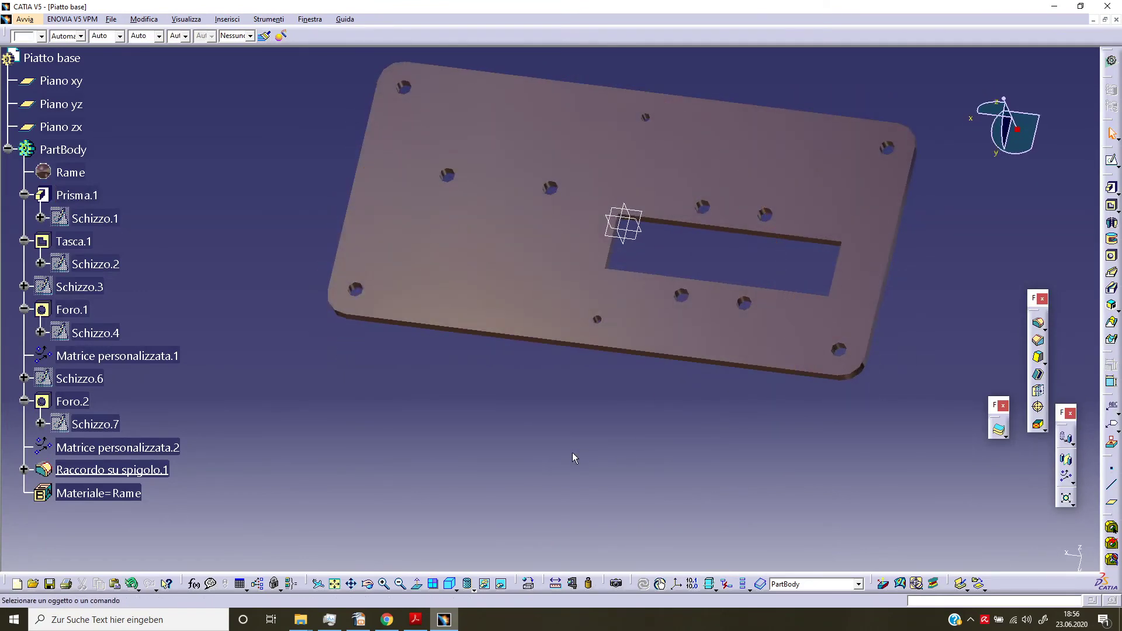
{"action": "key", "text": "ctrl+s"}
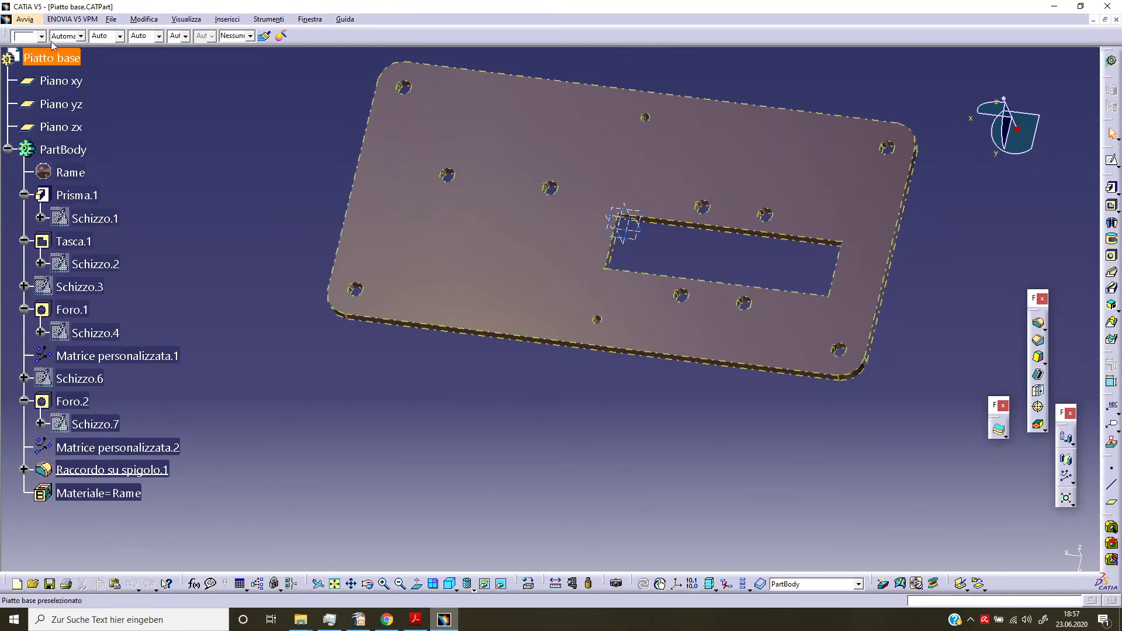
Save as Piatto base.CATPart in Macchina a vapore, overwriting the existing file
{"action": "left_click", "coordinate": [112, 19]}
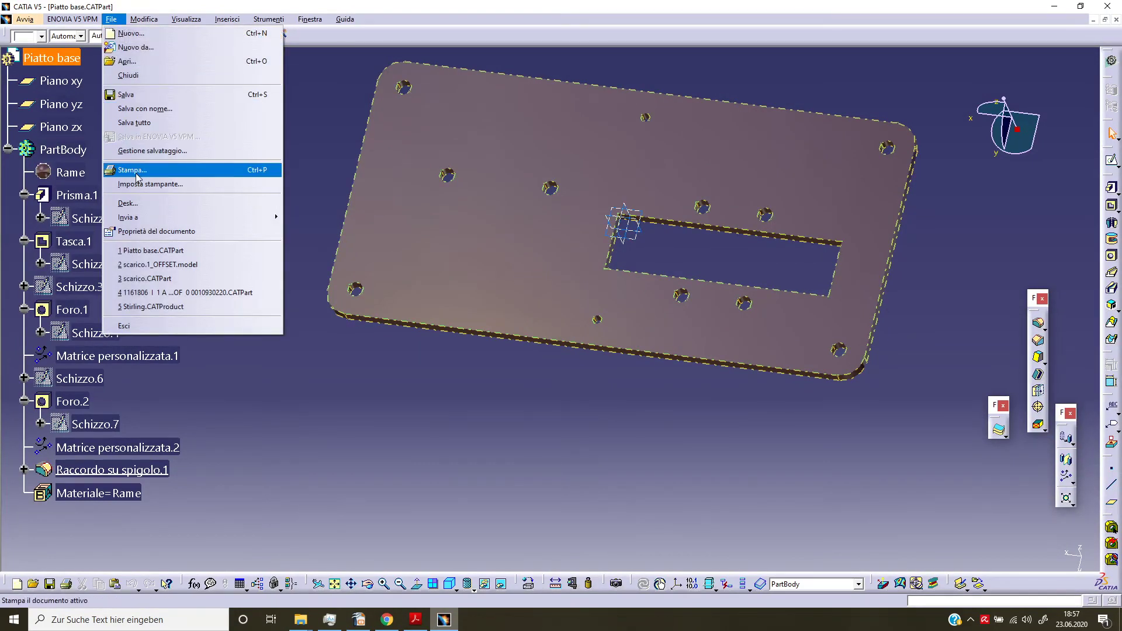
{"action": "left_click", "coordinate": [159, 110]}
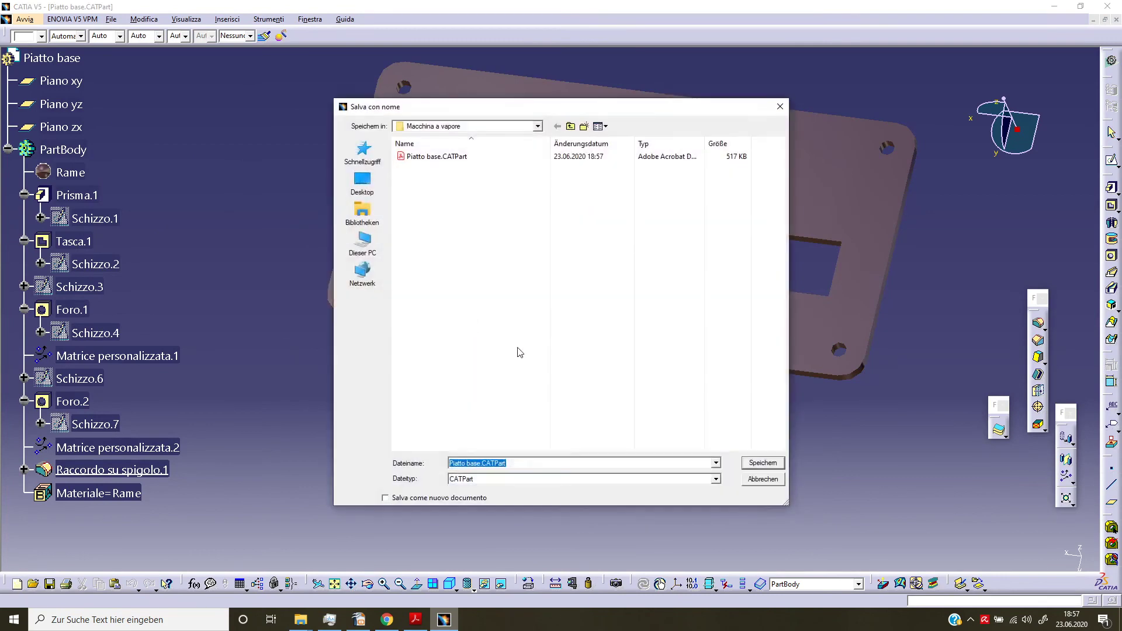
{"action": "left_click", "coordinate": [459, 156]}
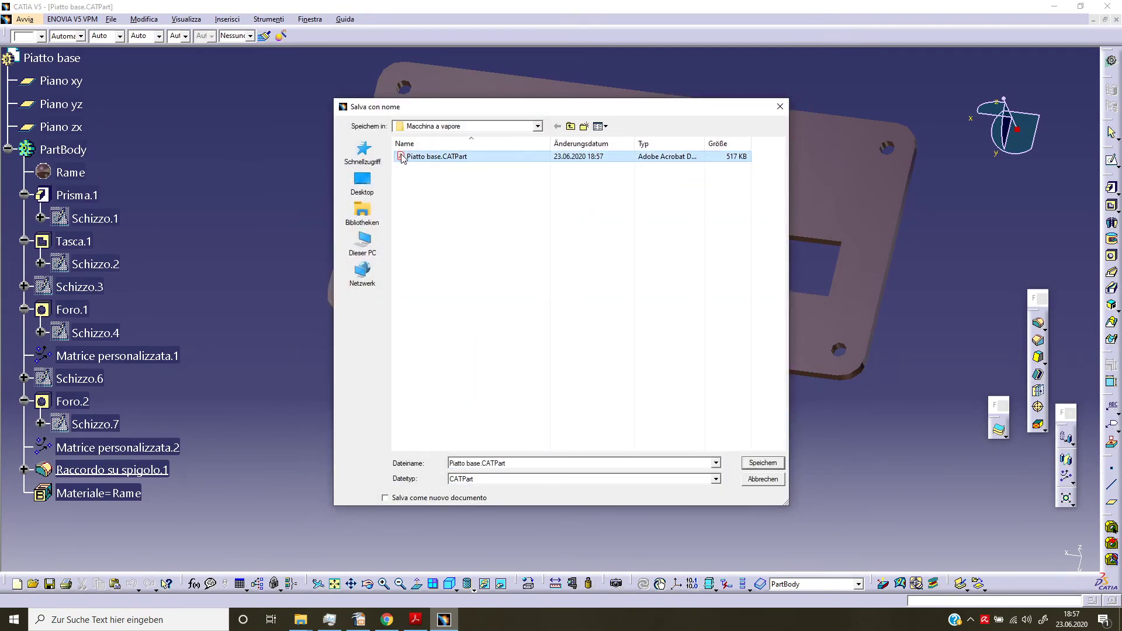
{"action": "left_click", "coordinate": [770, 462]}
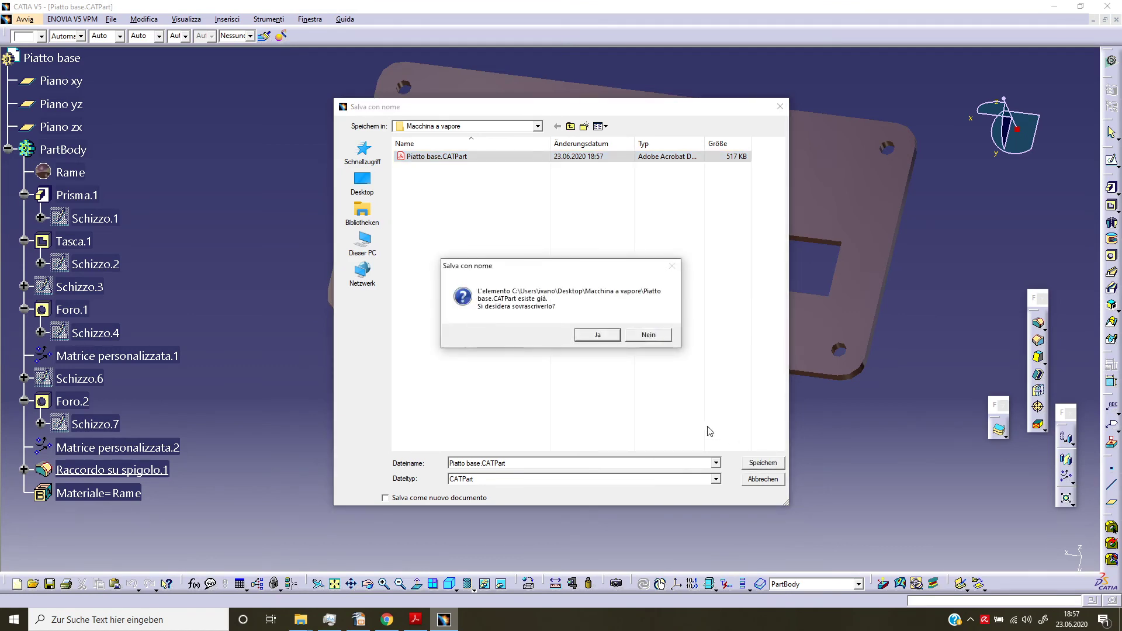
{"action": "left_click", "coordinate": [594, 334]}
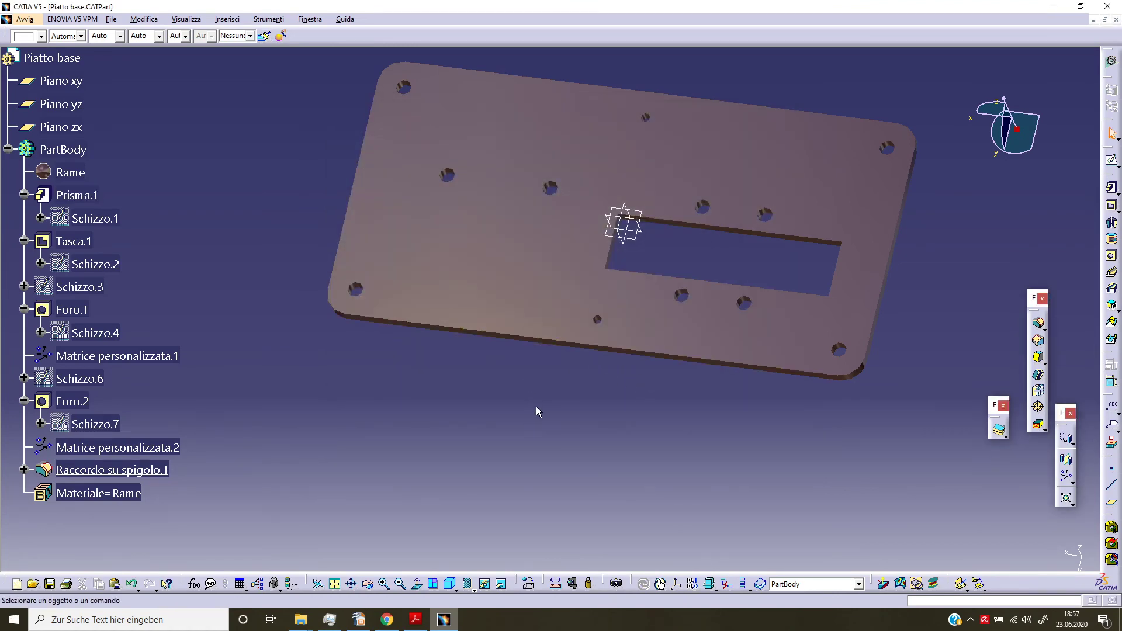
{"action": "middle_click_drag", "start_coordinate": [536, 410], "coordinate": [596, 515]}
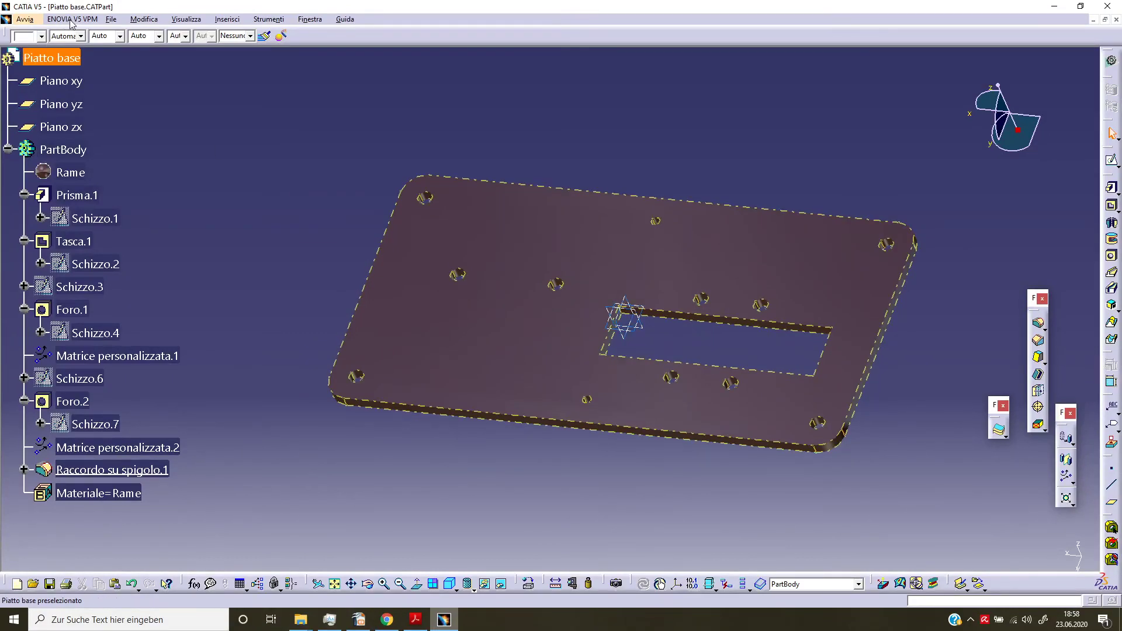
Create a new Assembly Design product, Prodotto1, and select it
{"action": "left_click", "coordinate": [37, 21]}
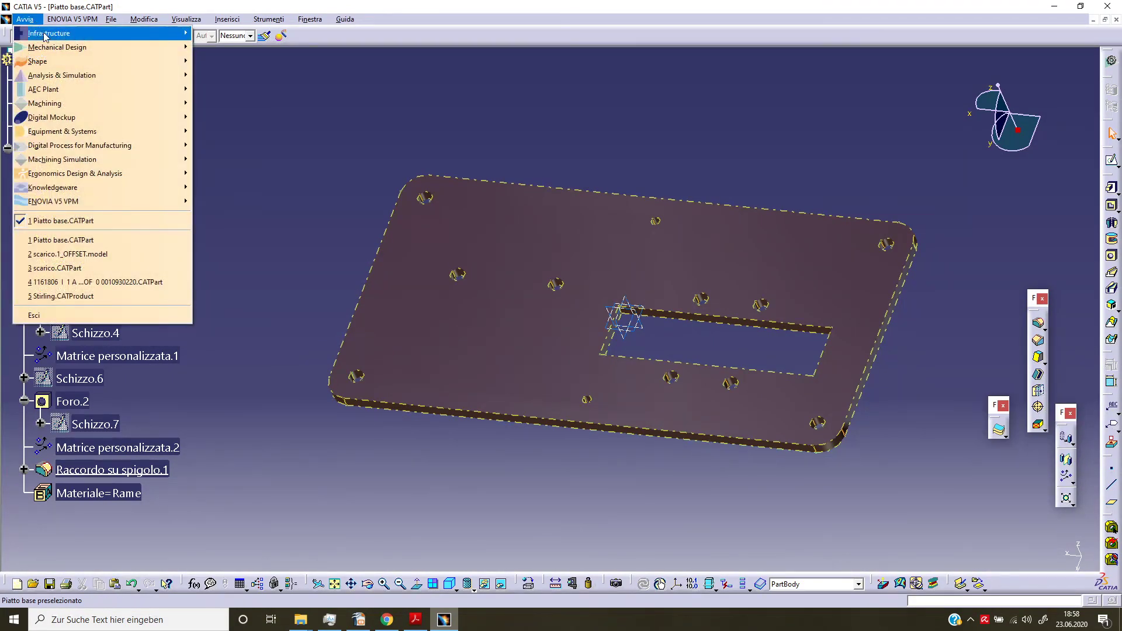
{"action": "mouse_move", "coordinate": [57, 46]}
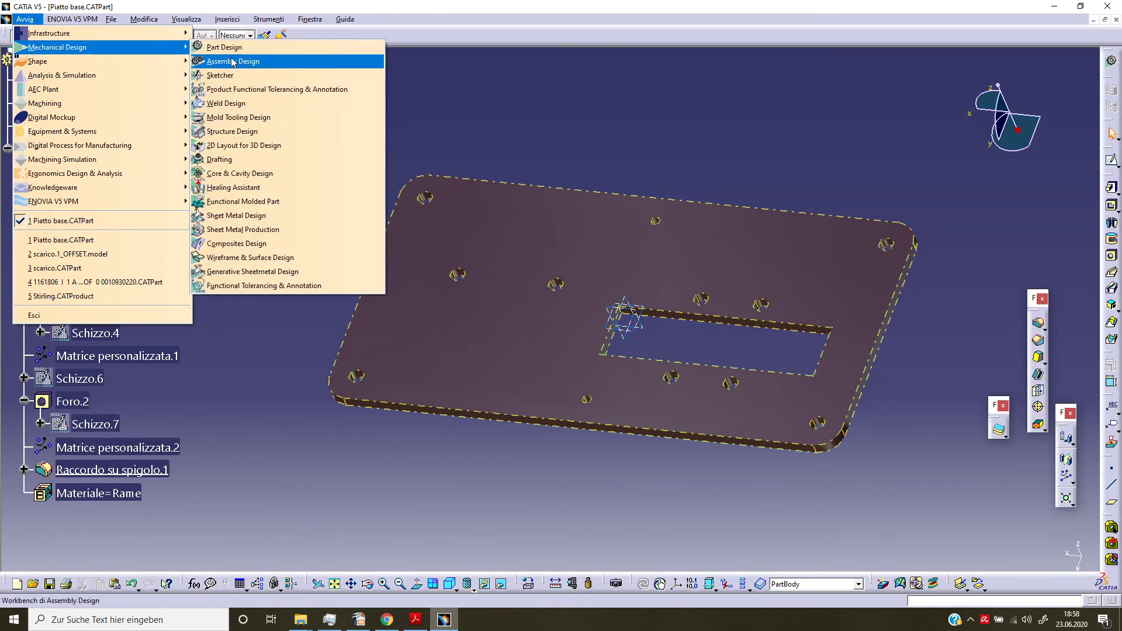
{"action": "left_click", "coordinate": [232, 63]}
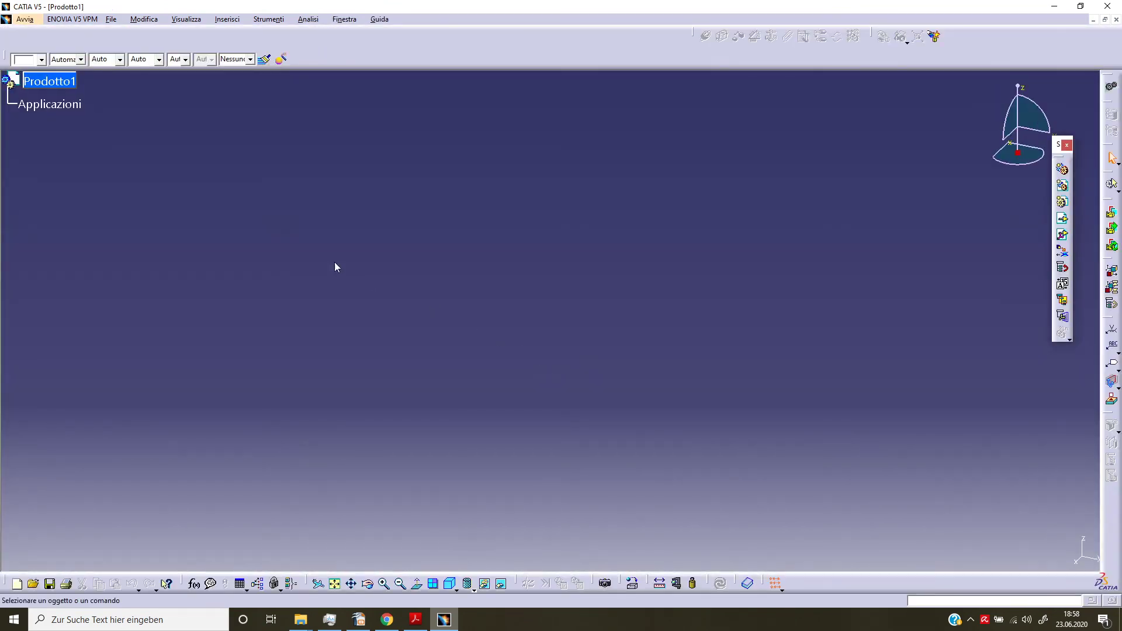
{"action": "left_click", "coordinate": [68, 86]}
Insert Piatto base.CATPart into Prodotto1 as an existing component
{"action": "left_click", "coordinate": [1062, 218]}
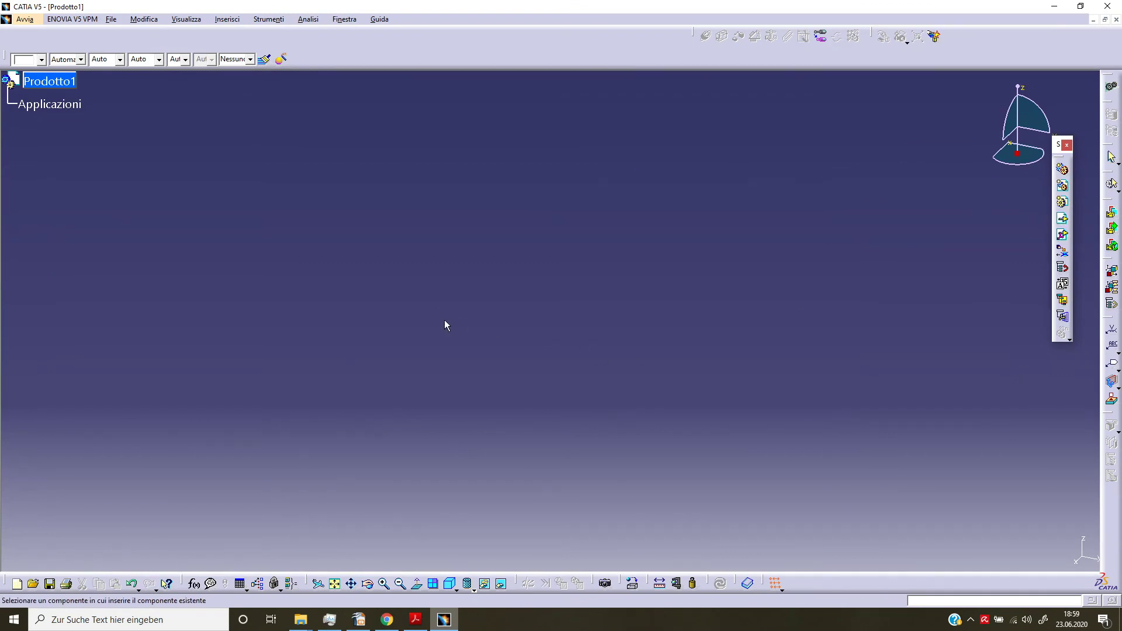
{"action": "left_click", "coordinate": [61, 89]}
{"action": "left_click", "coordinate": [459, 157]}
{"action": "left_click", "coordinate": [753, 448]}
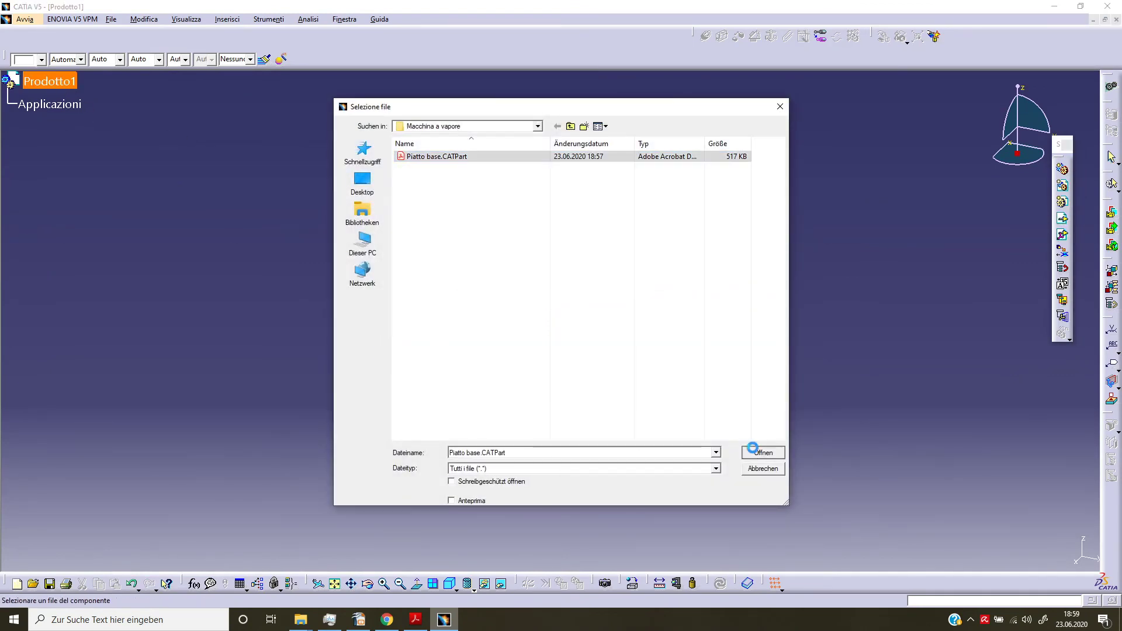